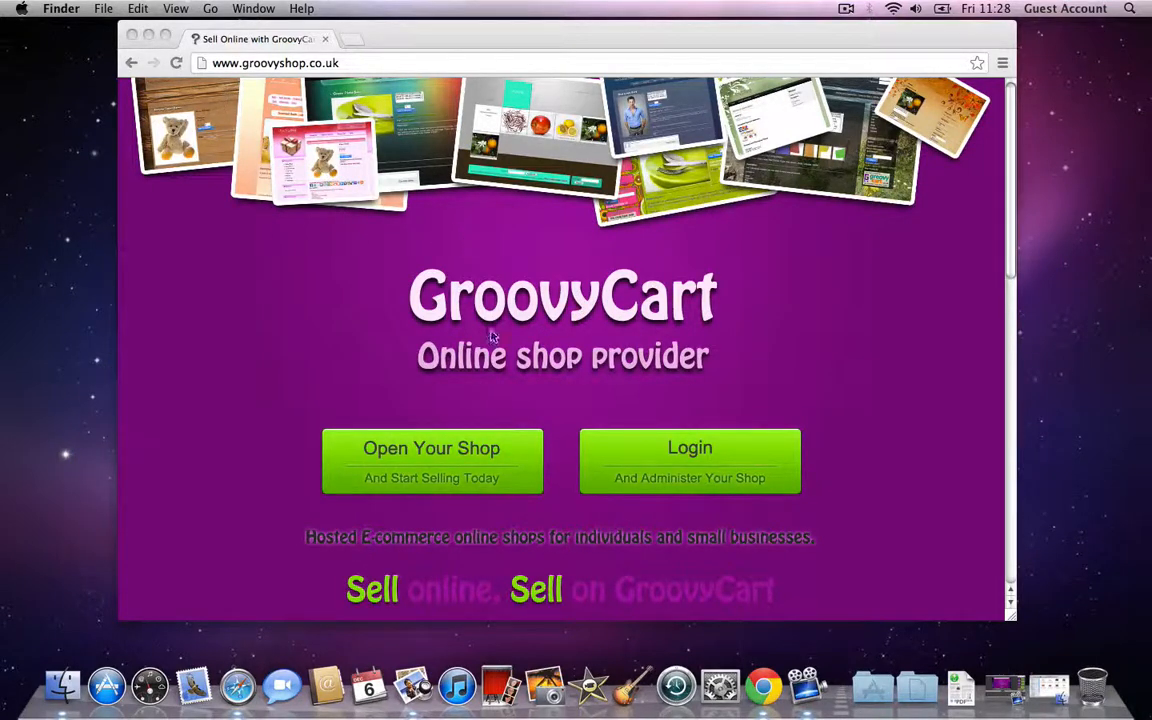
Step: Start a new shop named 'Jill's Sweet Shop' and trim its shop URL to sweetshop
click(432, 455)
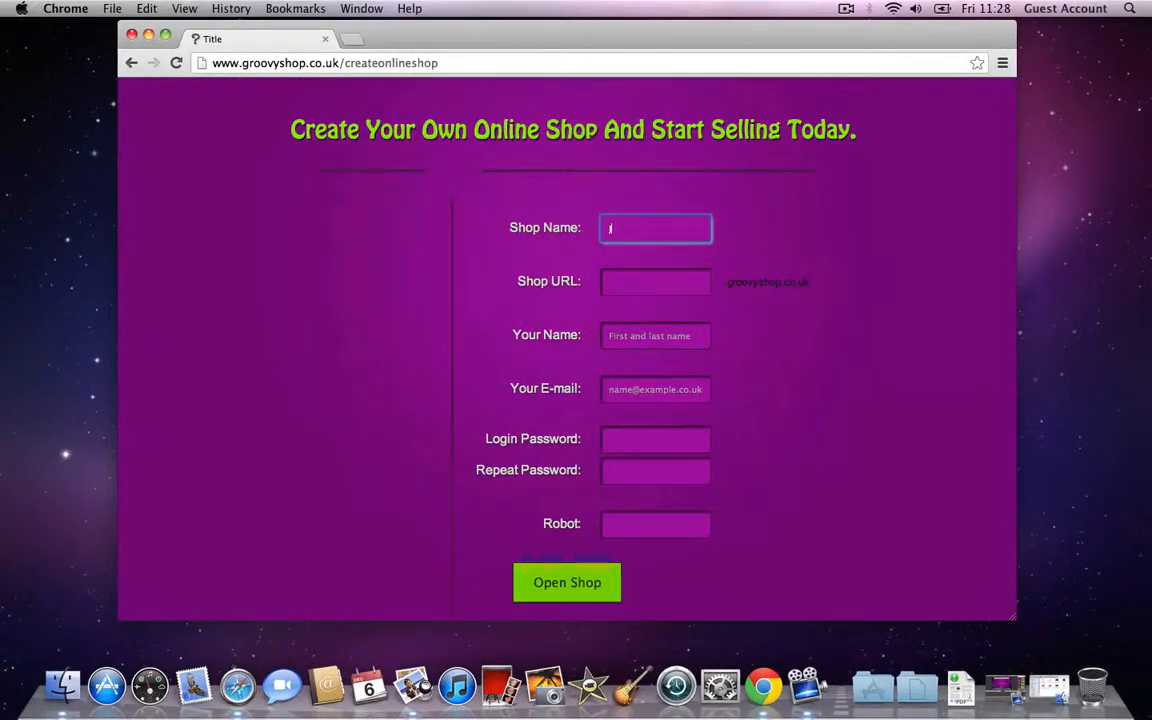
text(Jill's Sweet Shop)
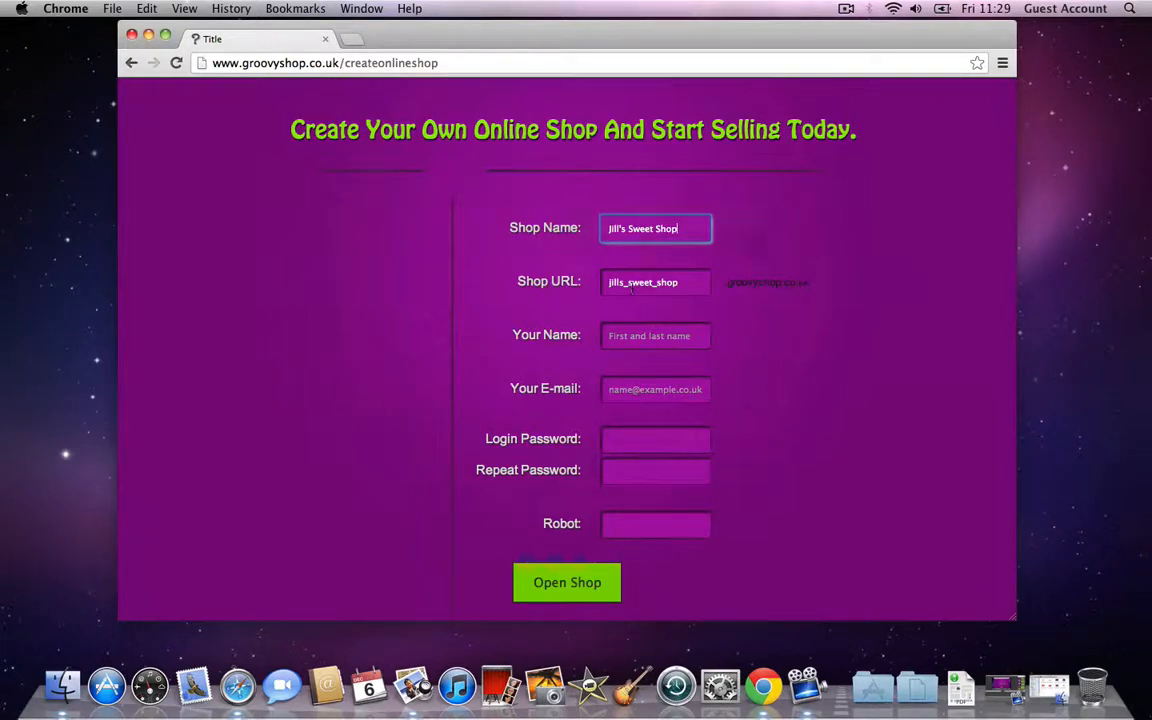
mouse_move(631, 287)
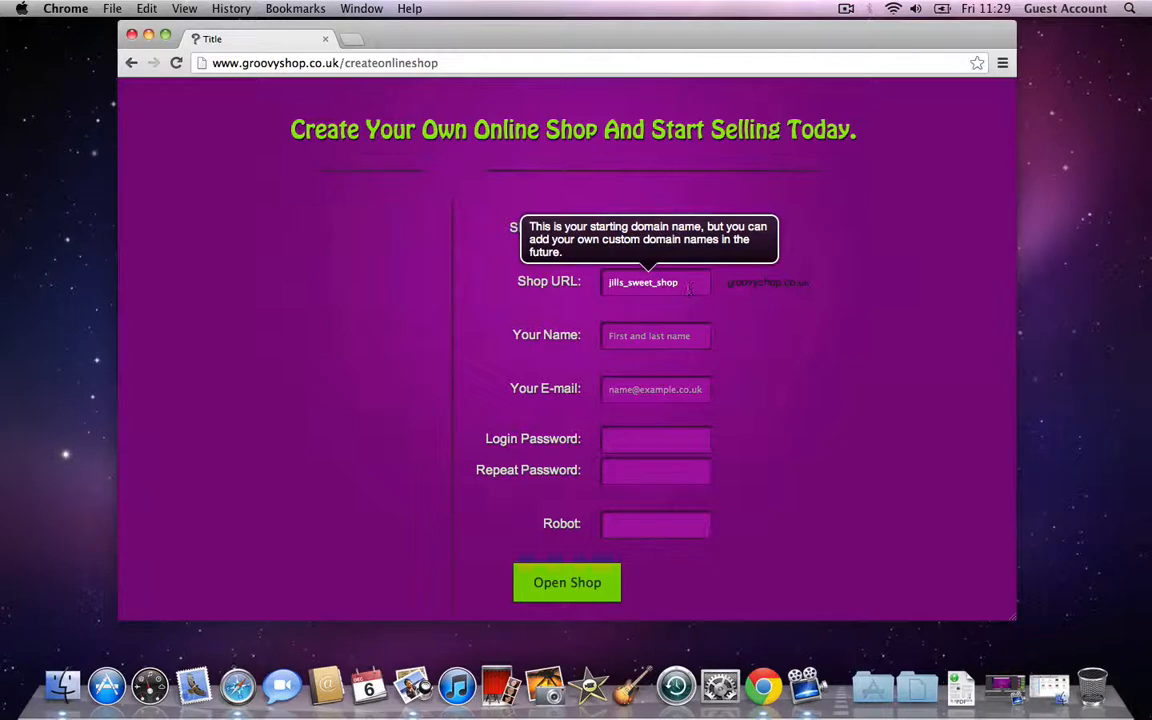
drag(624, 282, 608, 282)
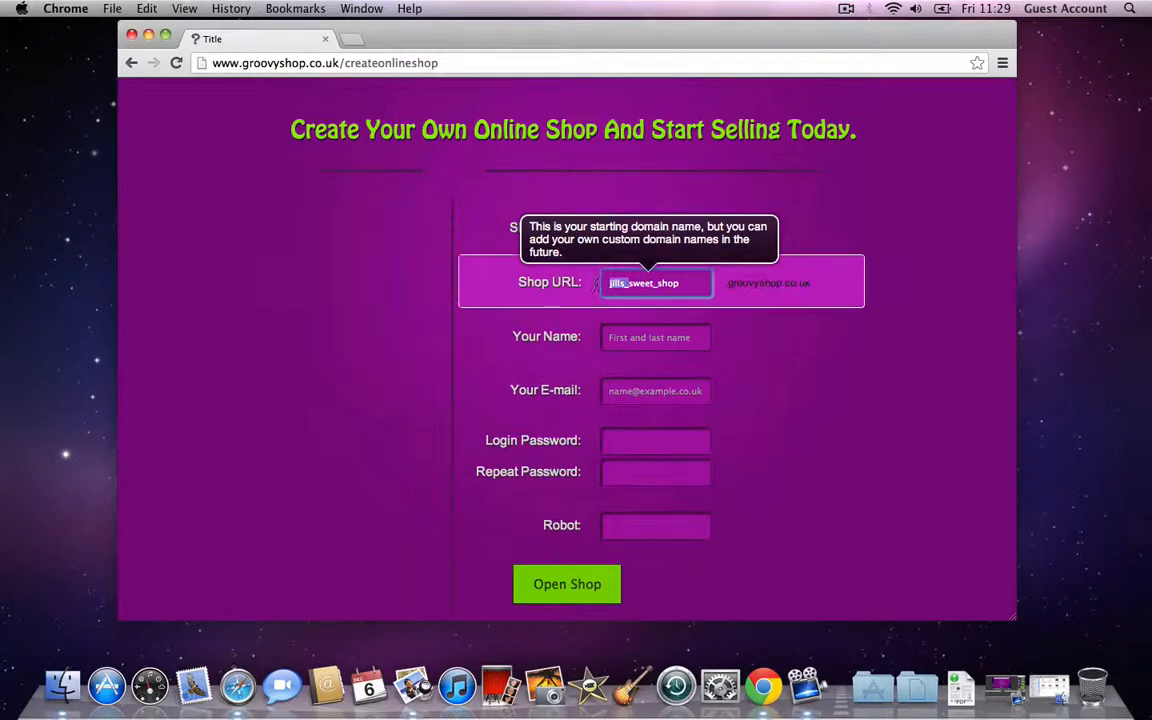
key(BackSpace)
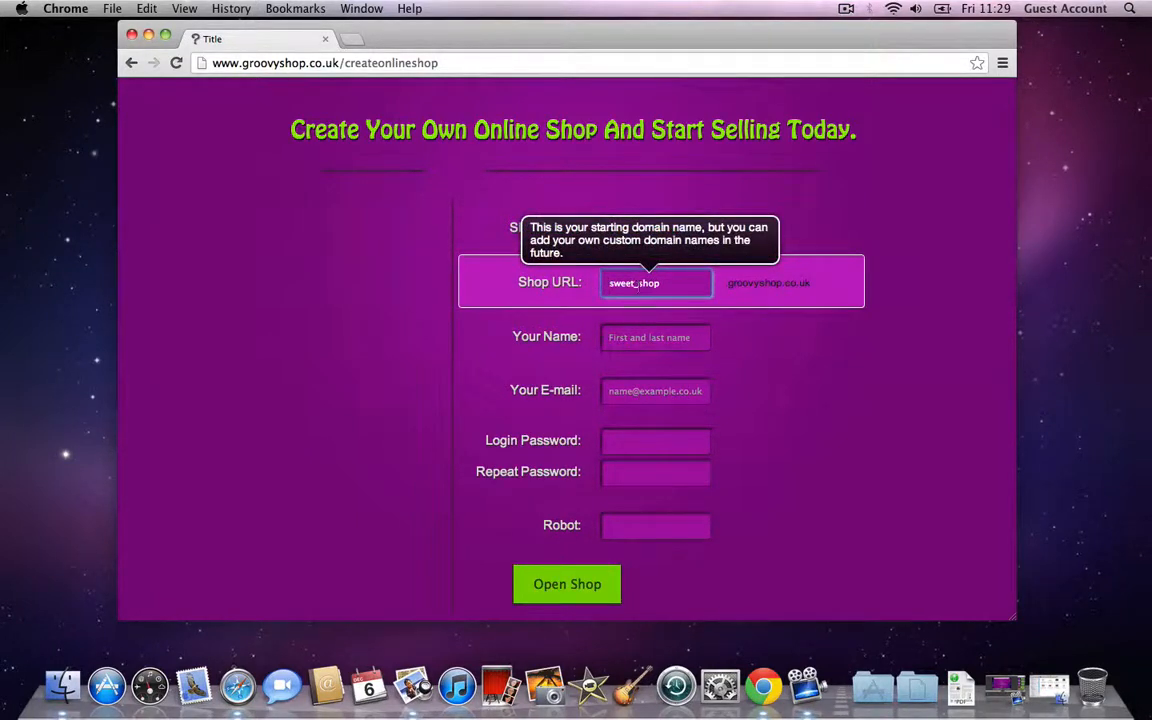
click(639, 288)
key(BackSpace)
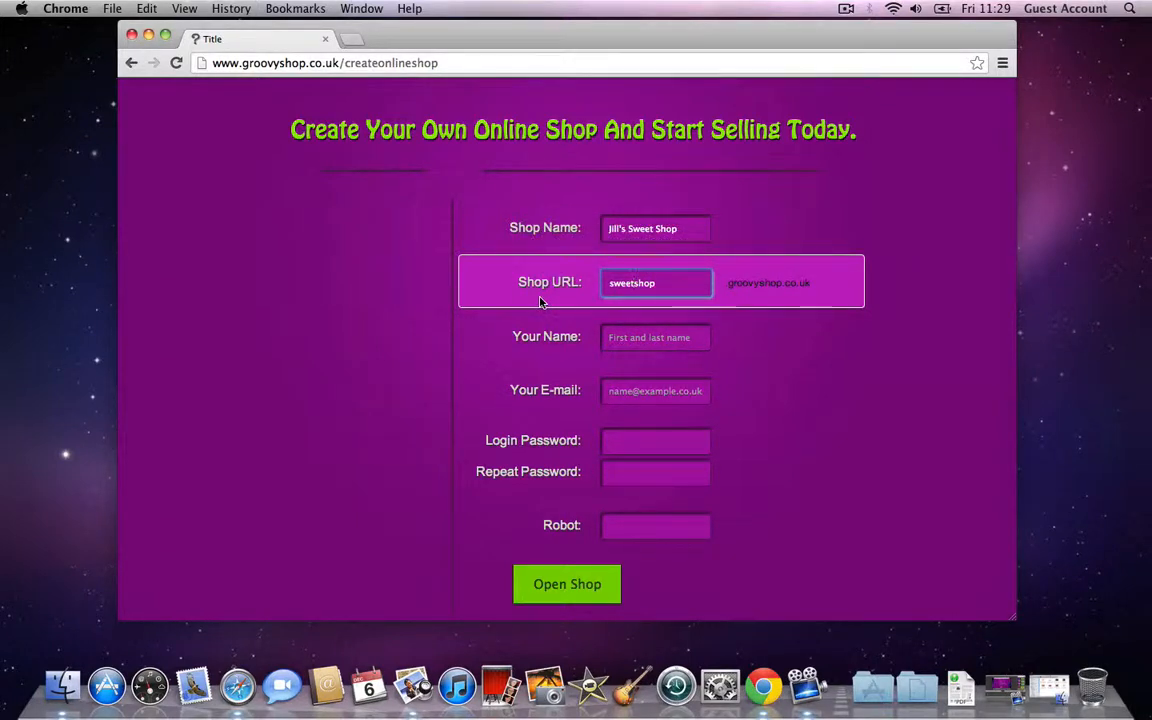
Step: Enter the owner's name, e-mail, password twice and the robot check, then open the shop
click(636, 340)
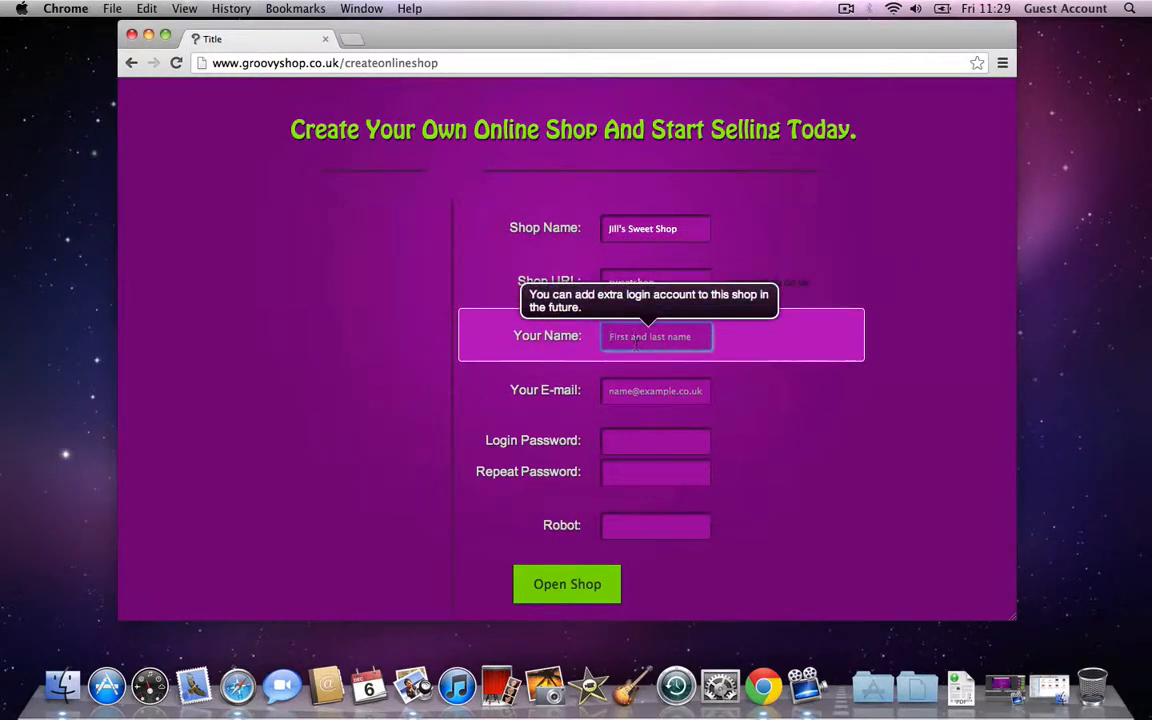
key(Tab)
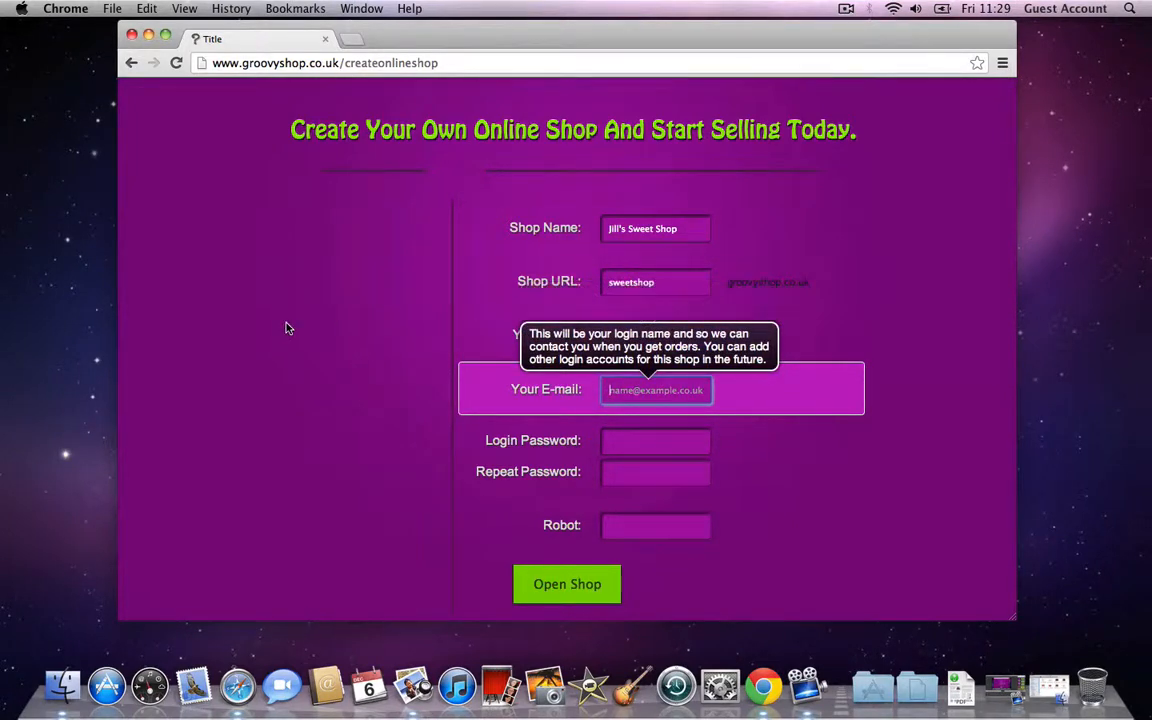
key(Tab)
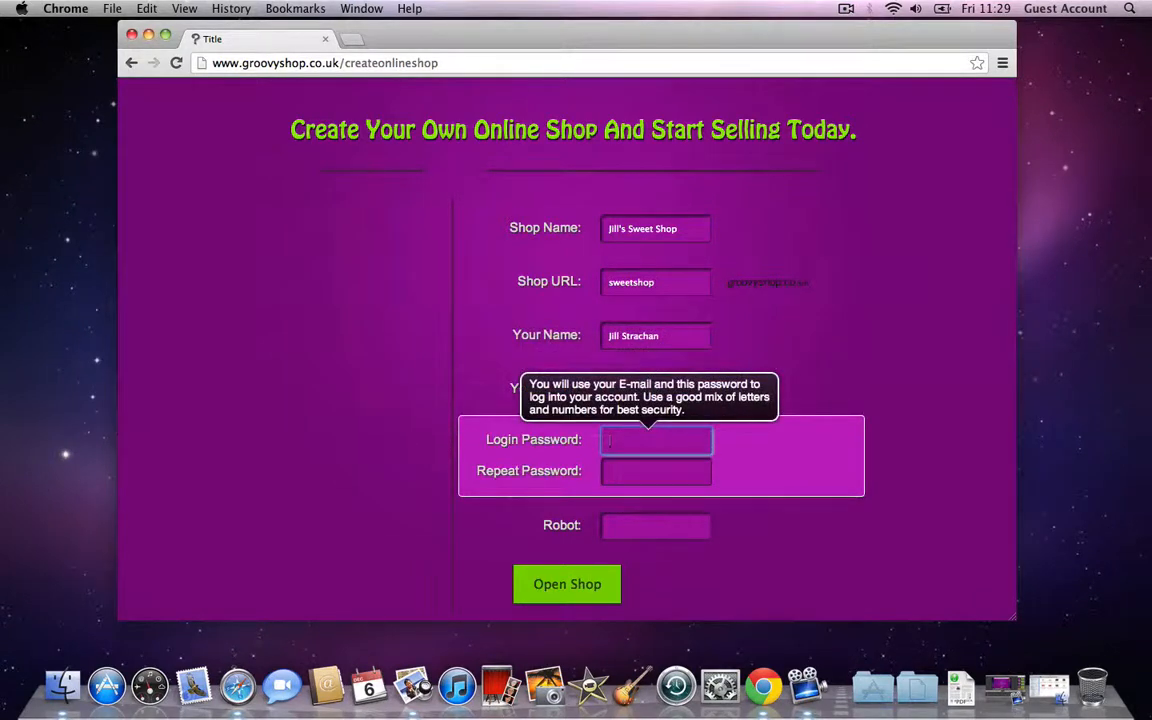
key(Tab)
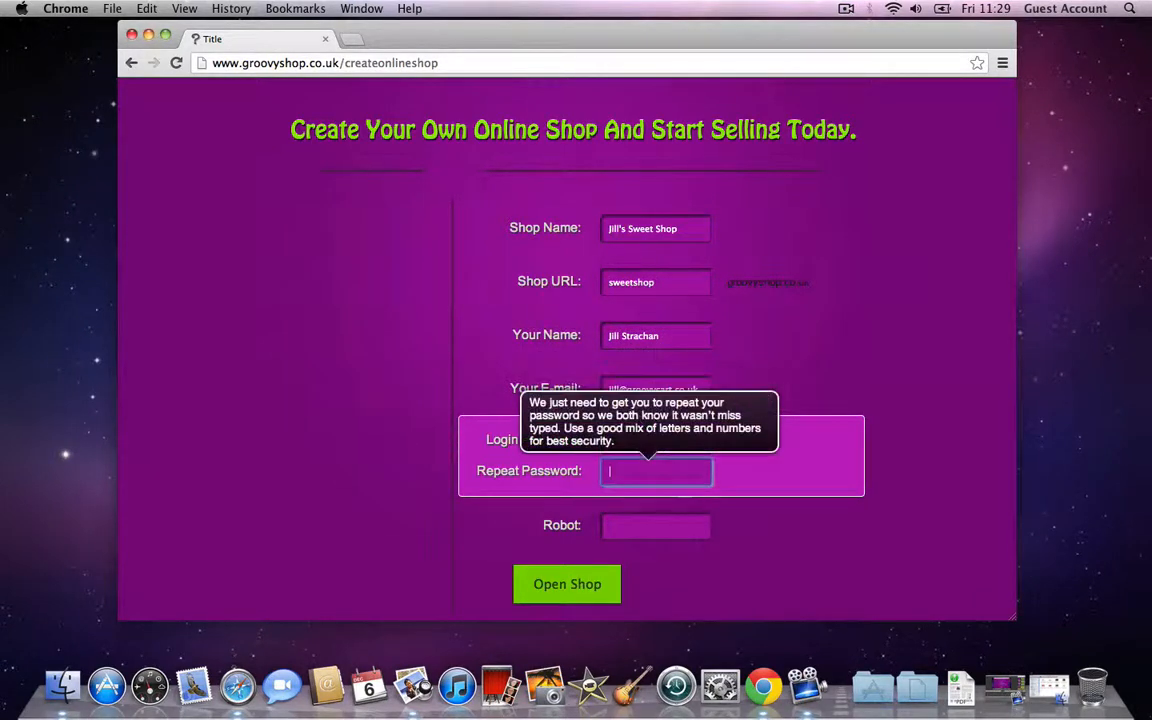
text(•••••••)
key(Tab)
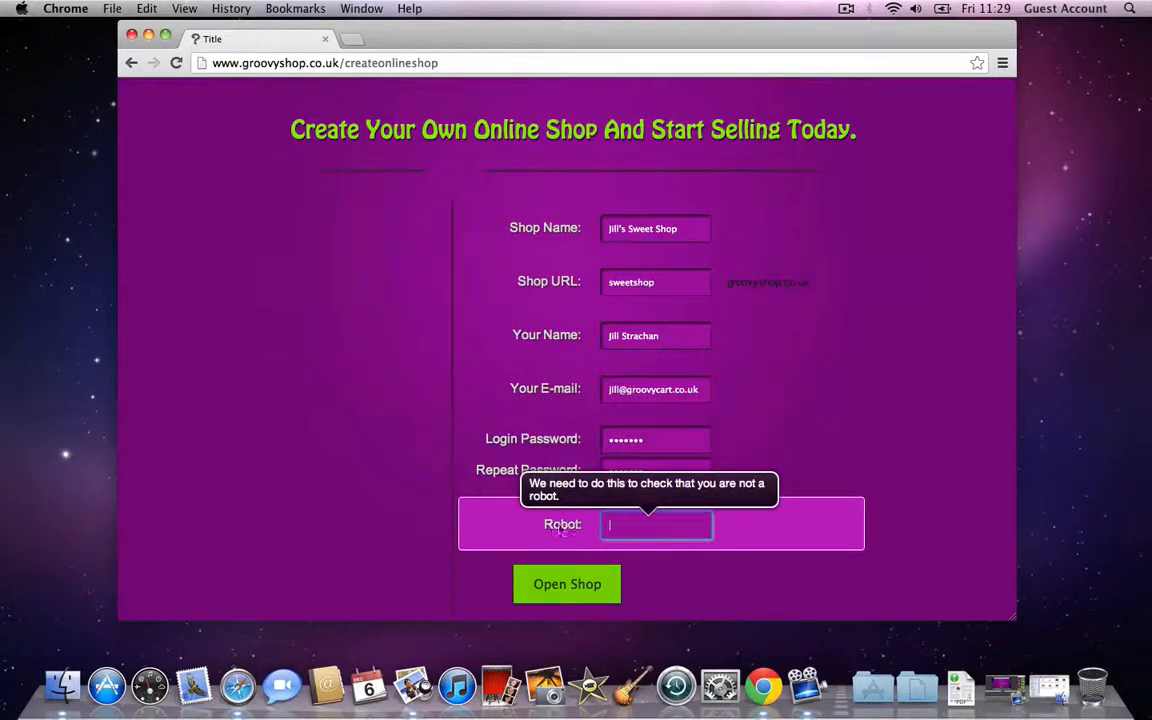
text(al)
click(576, 585)
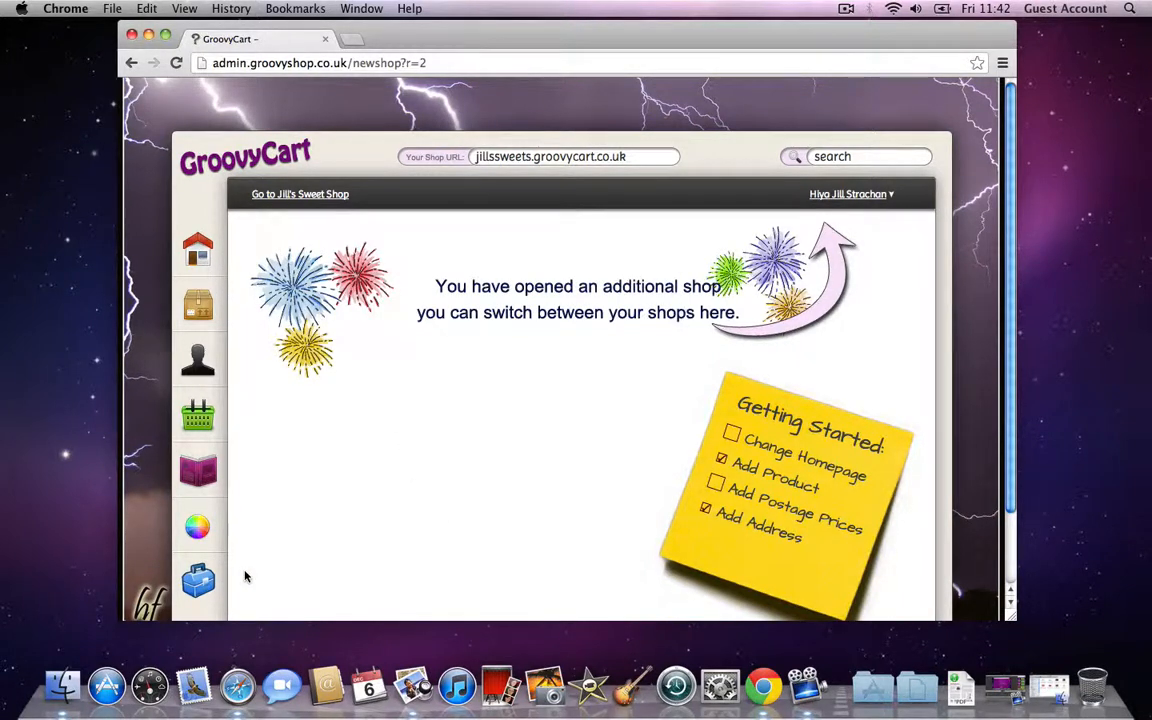
Step: Open the shop's Products page from the sidebar's box icon
click(197, 310)
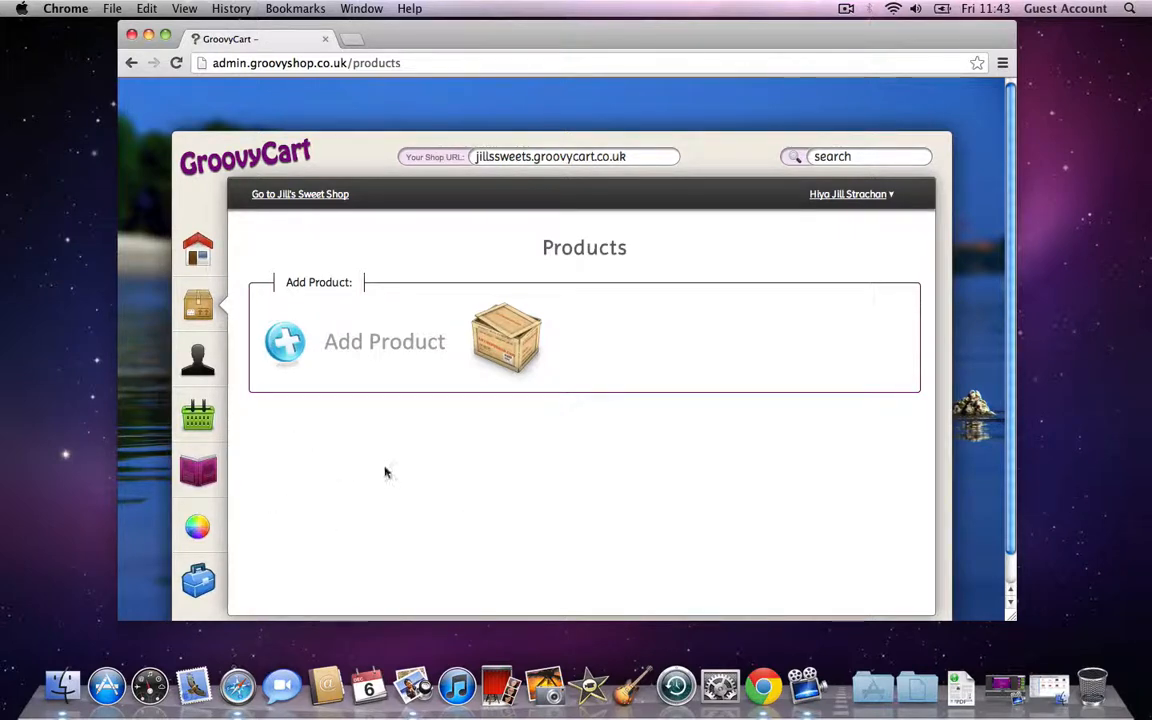
Step: Add a new product of the 'I Made This Product' handmade type
click(417, 342)
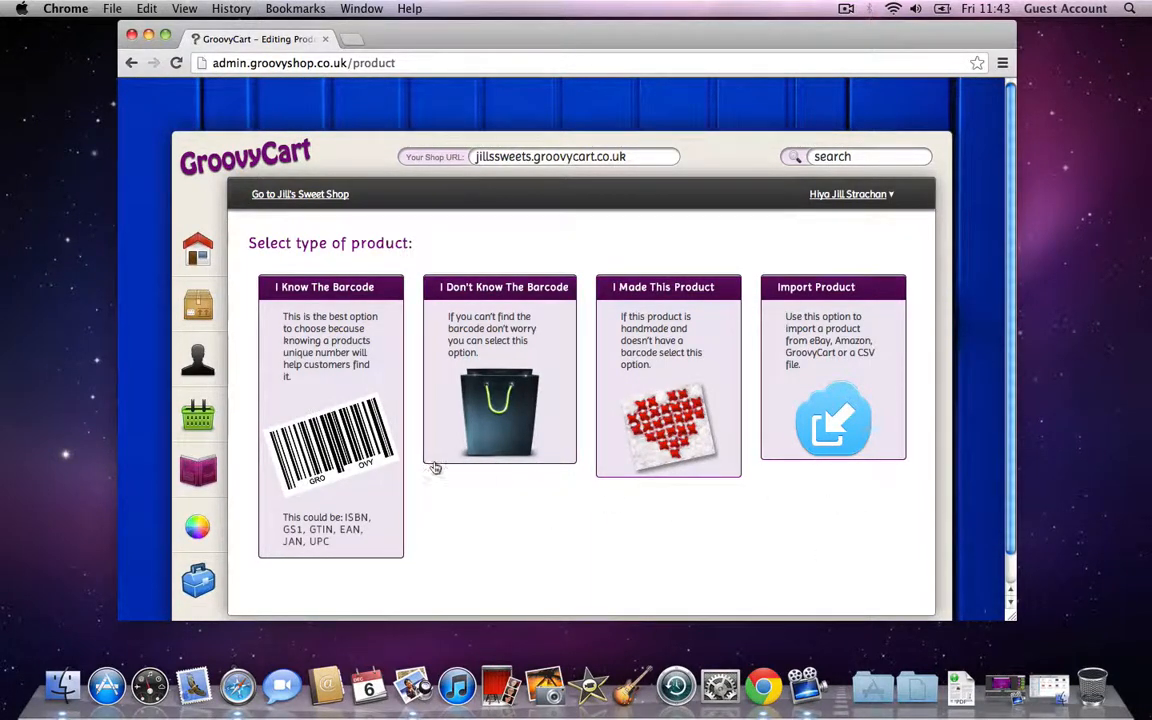
click(663, 357)
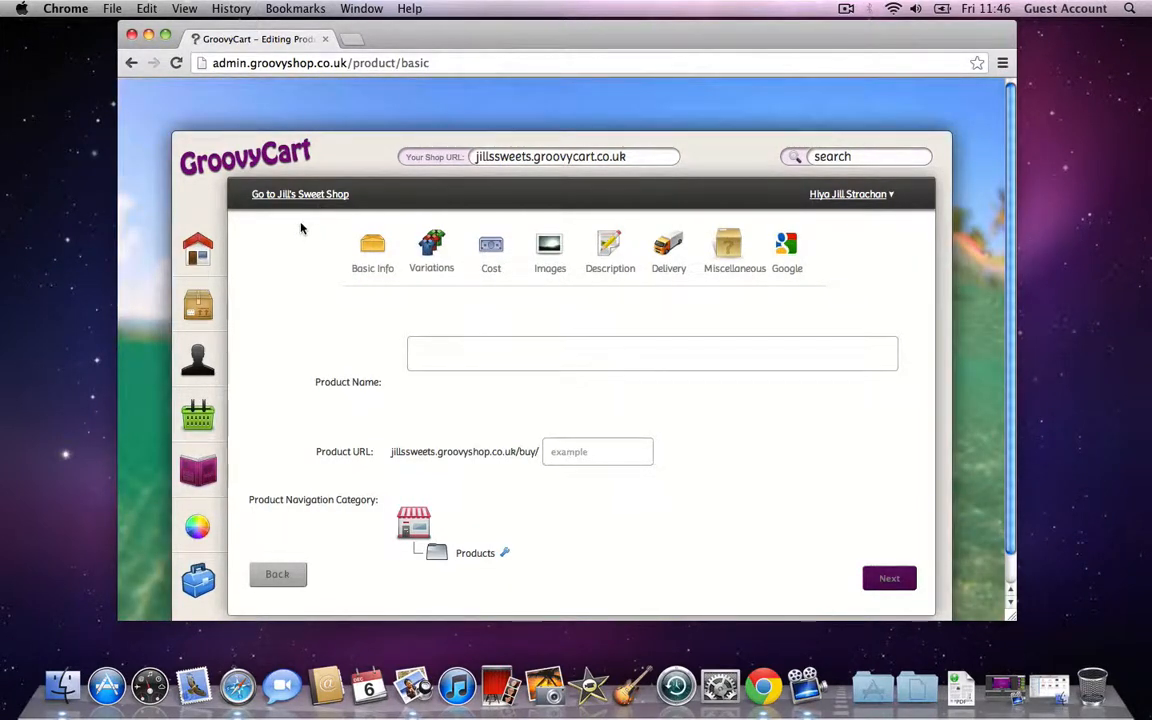
Step: Enter 'Fizzy Cola Bottles' as the product name so the URL fills in as fizzy_cola_bottles
click(607, 362)
text(Fizzy)
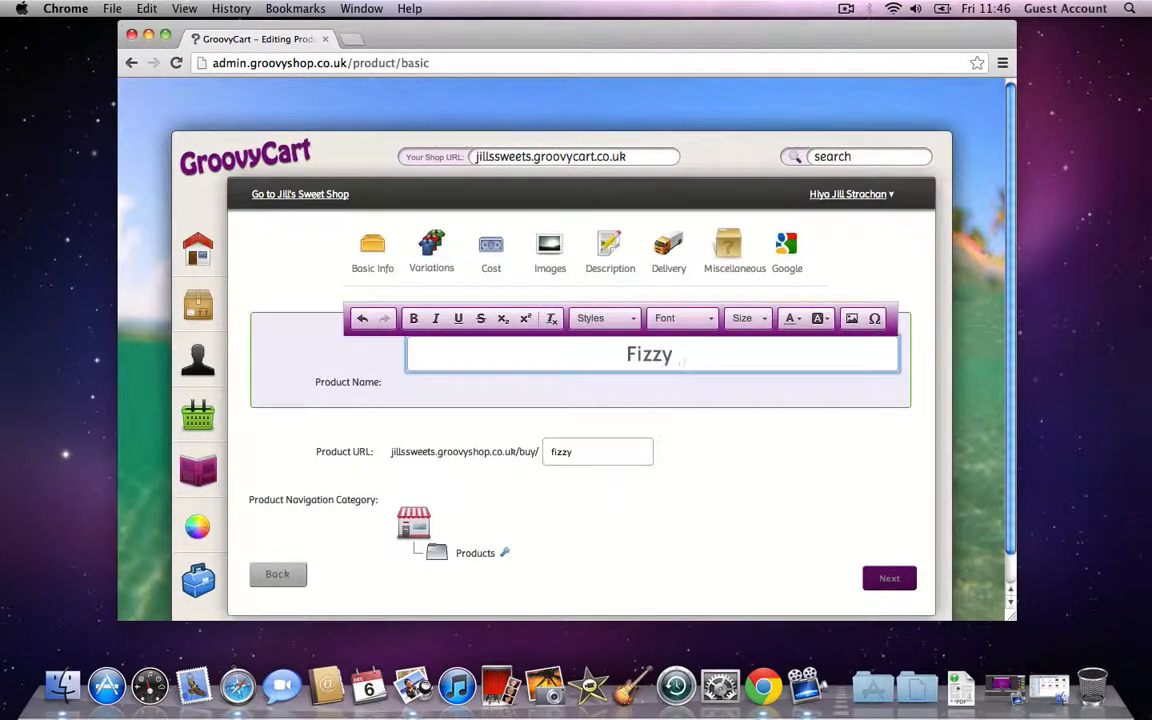
text( Cola Bottles)
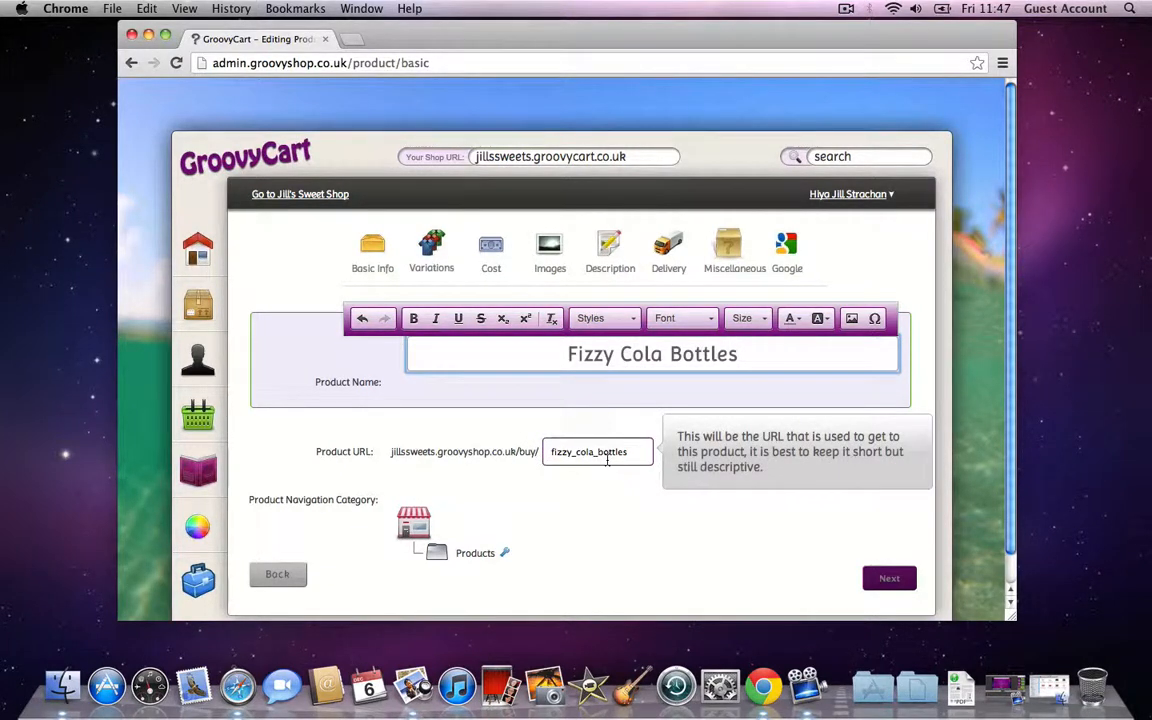
click(486, 467)
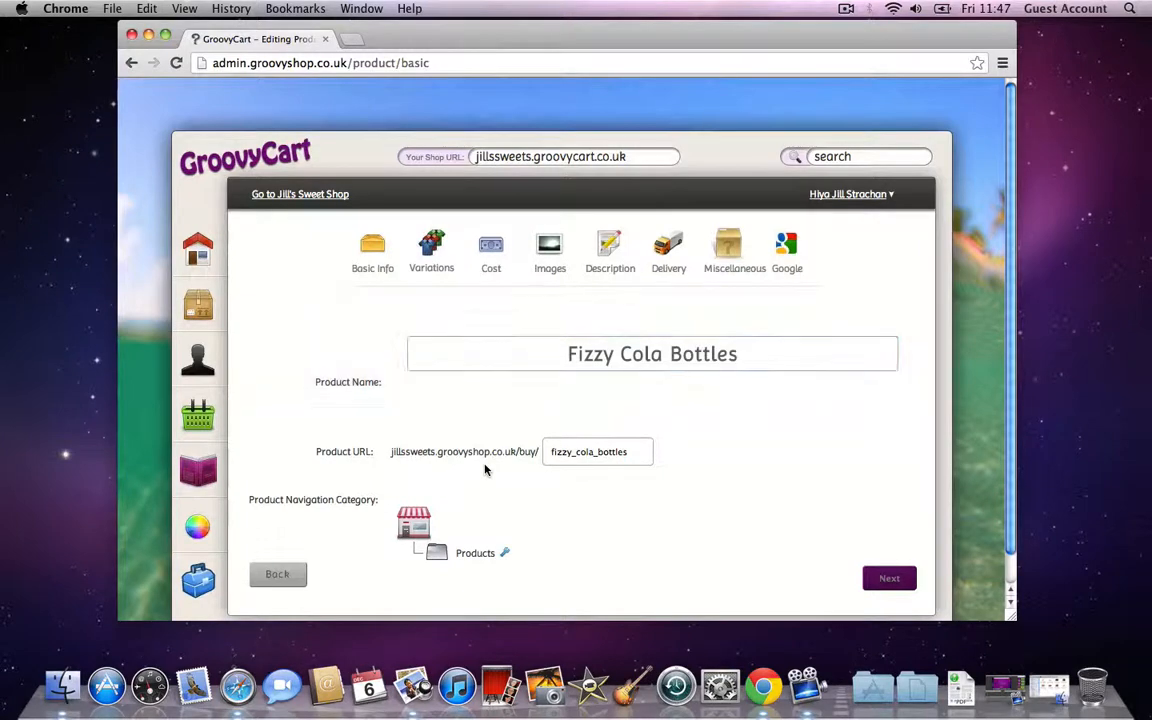
scroll(486, 467, down, 1)
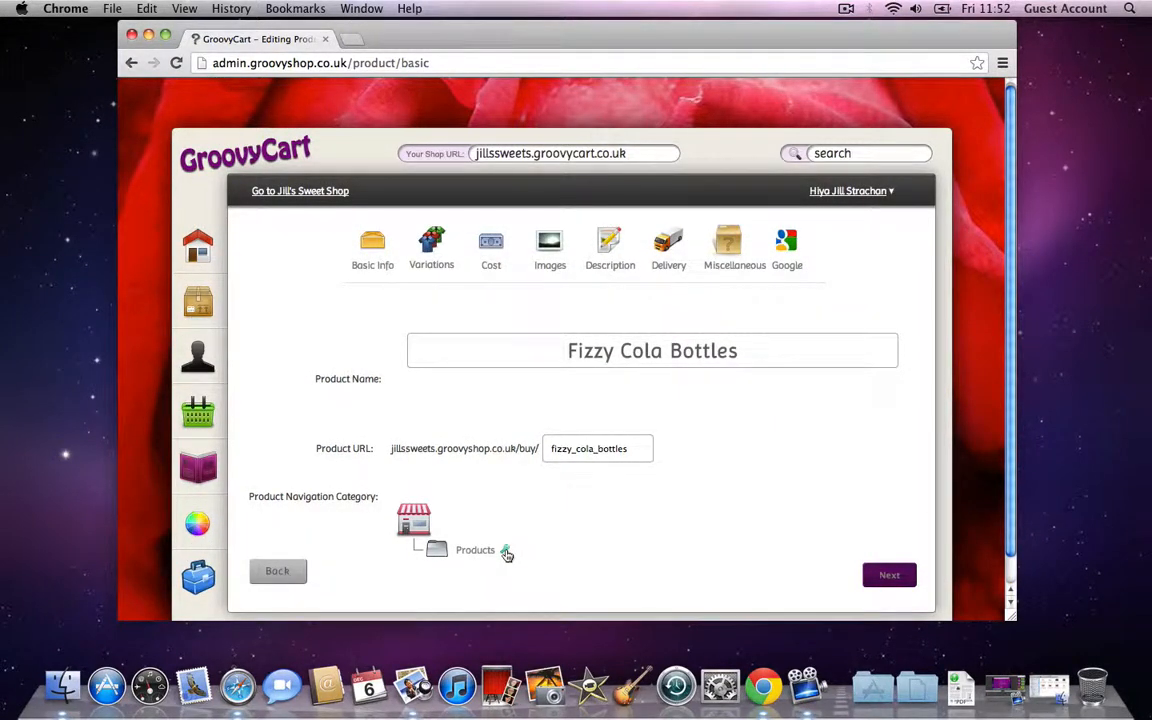
Step: Add two categories and name the three top-level categories Sweets, Chocolate and Toffee
click(507, 555)
click(543, 578)
click(543, 578)
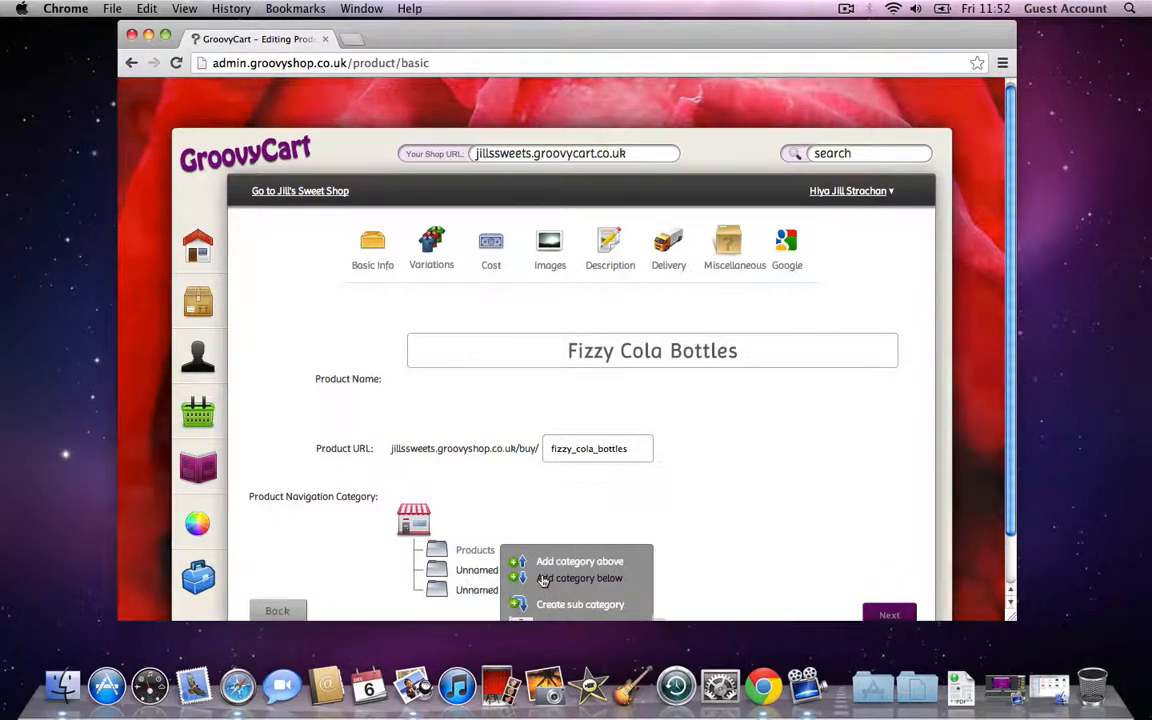
scroll(495, 490, down, 1)
click(508, 508)
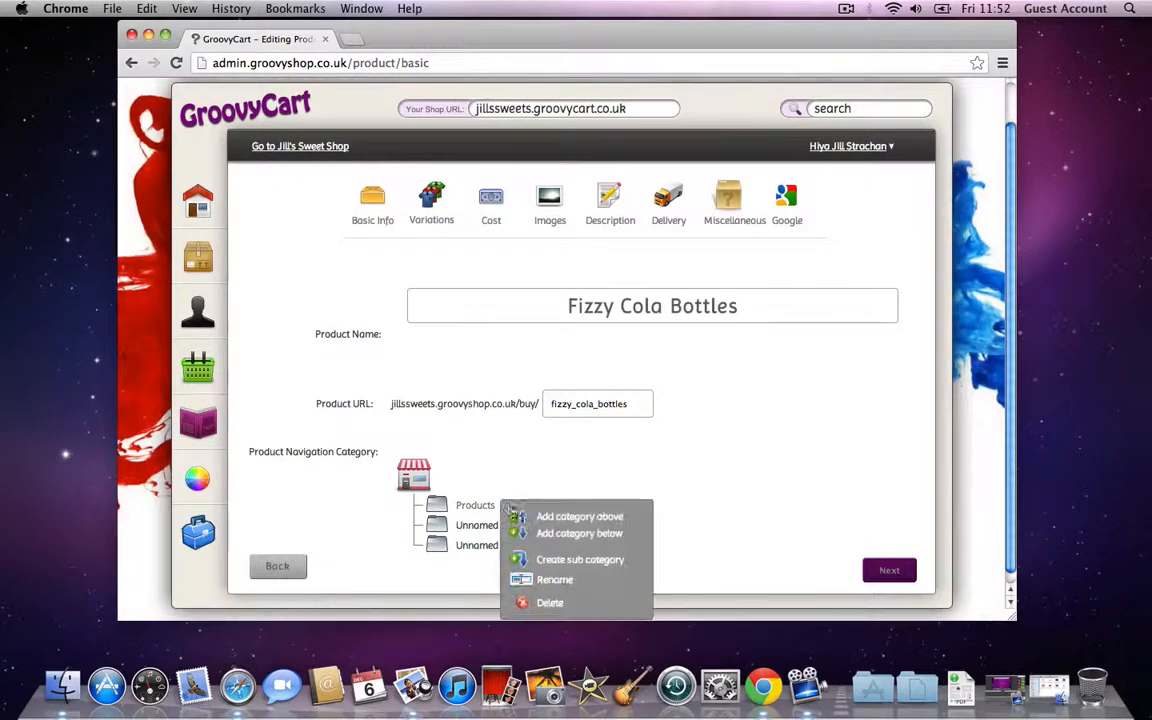
click(556, 580)
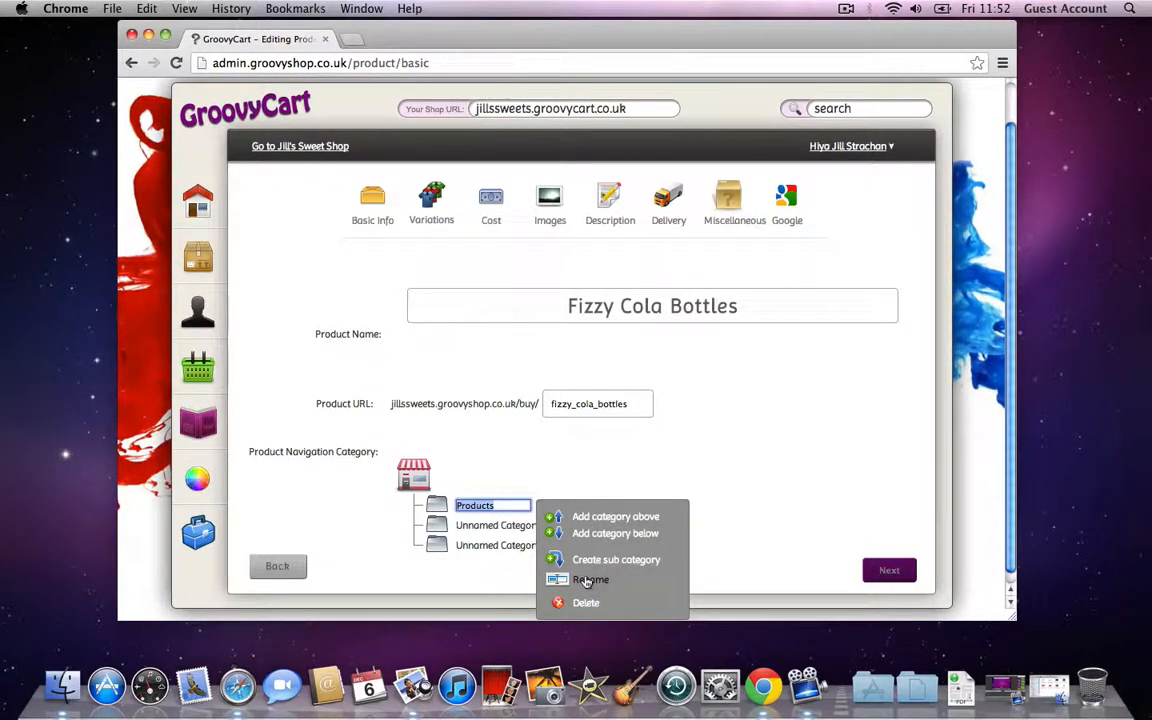
text(Sweets)
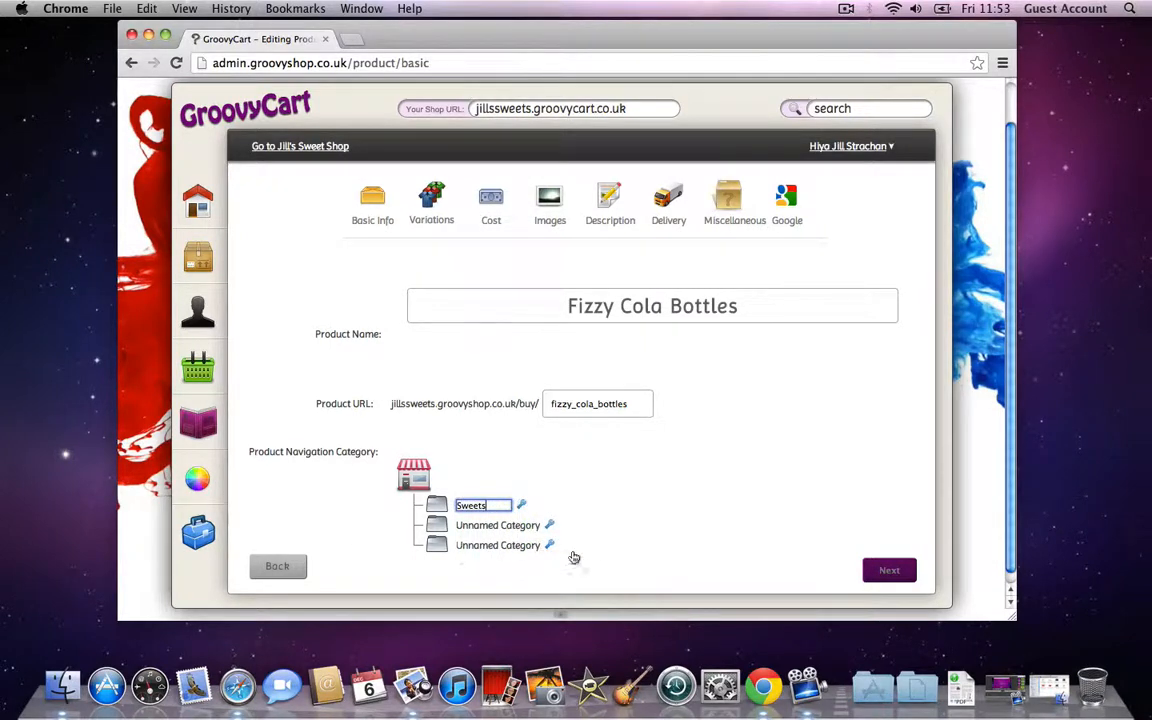
click(549, 525)
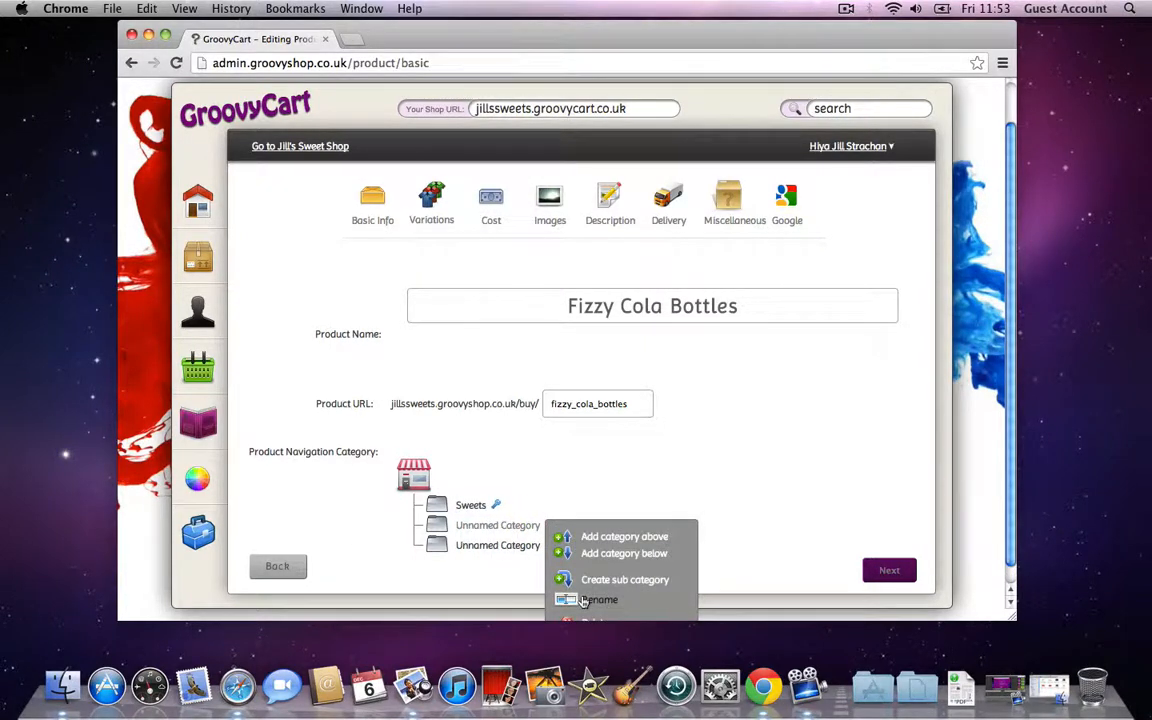
click(583, 600)
text(Chocola)
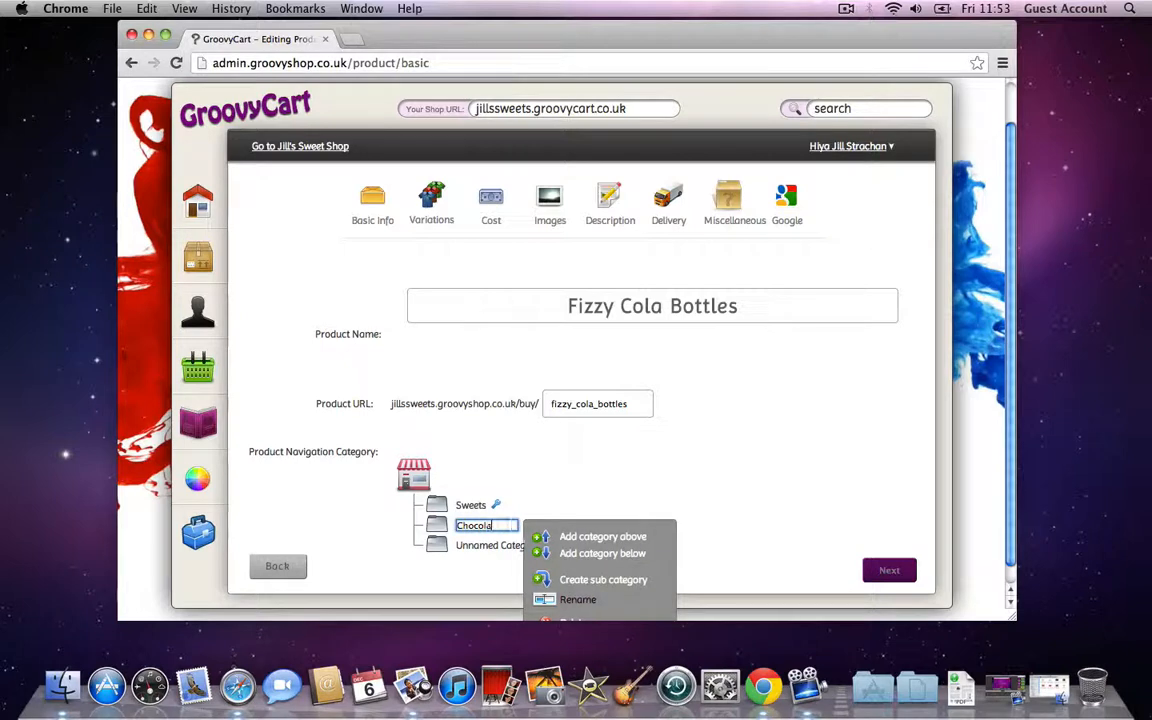
text(te)
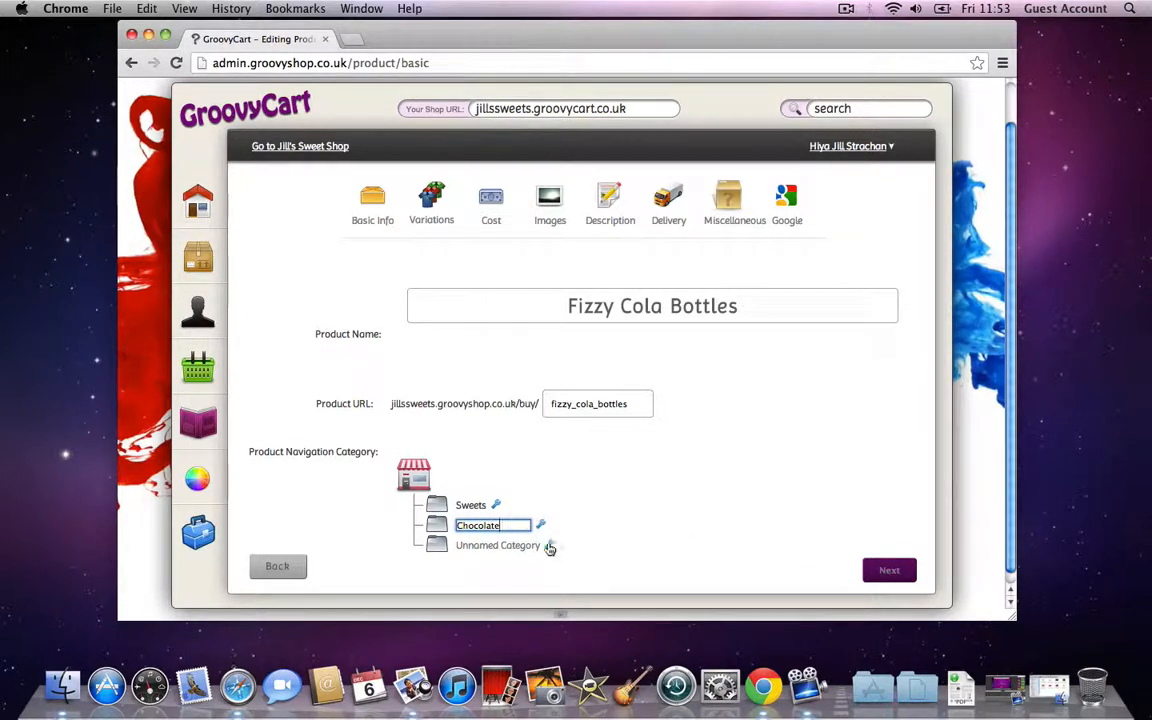
click(549, 546)
click(607, 618)
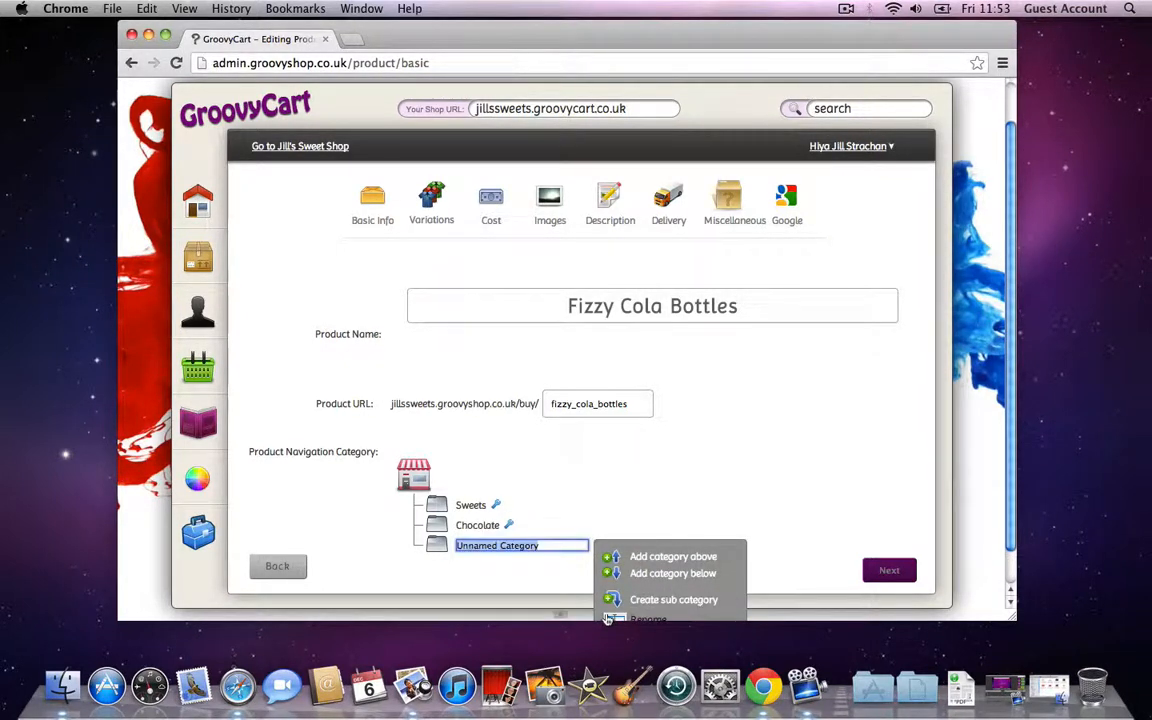
text(Toffee)
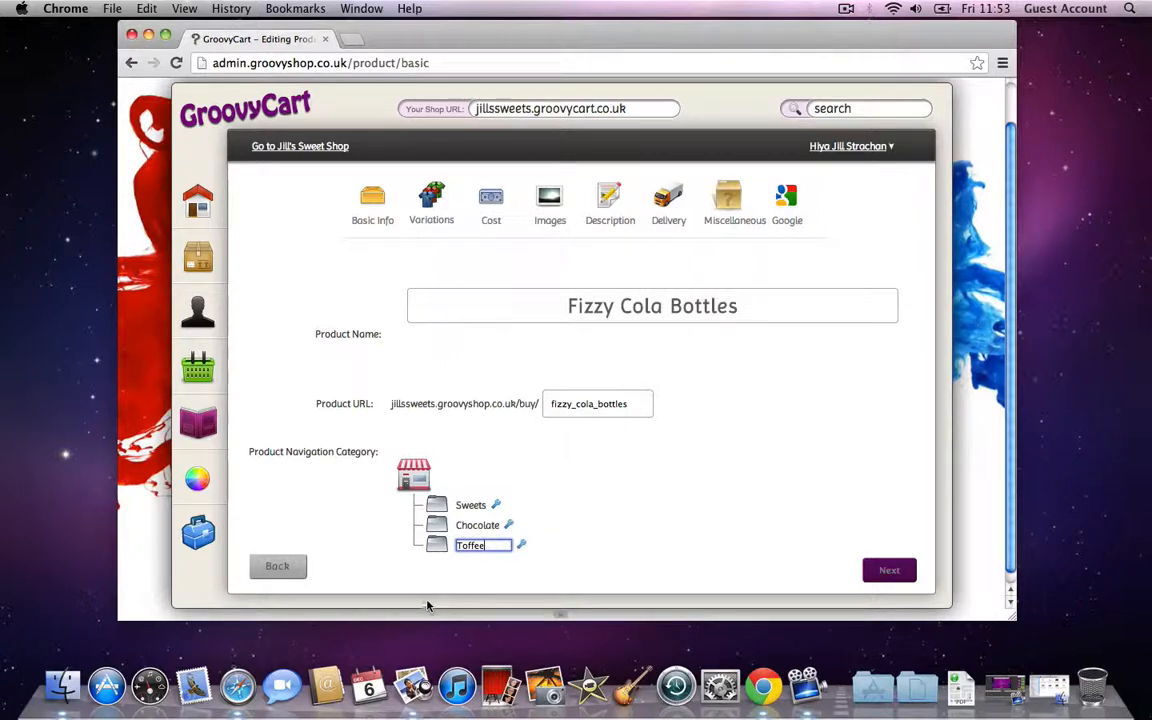
key(Return)
Step: Add a Retro category below Toffee
click(492, 546)
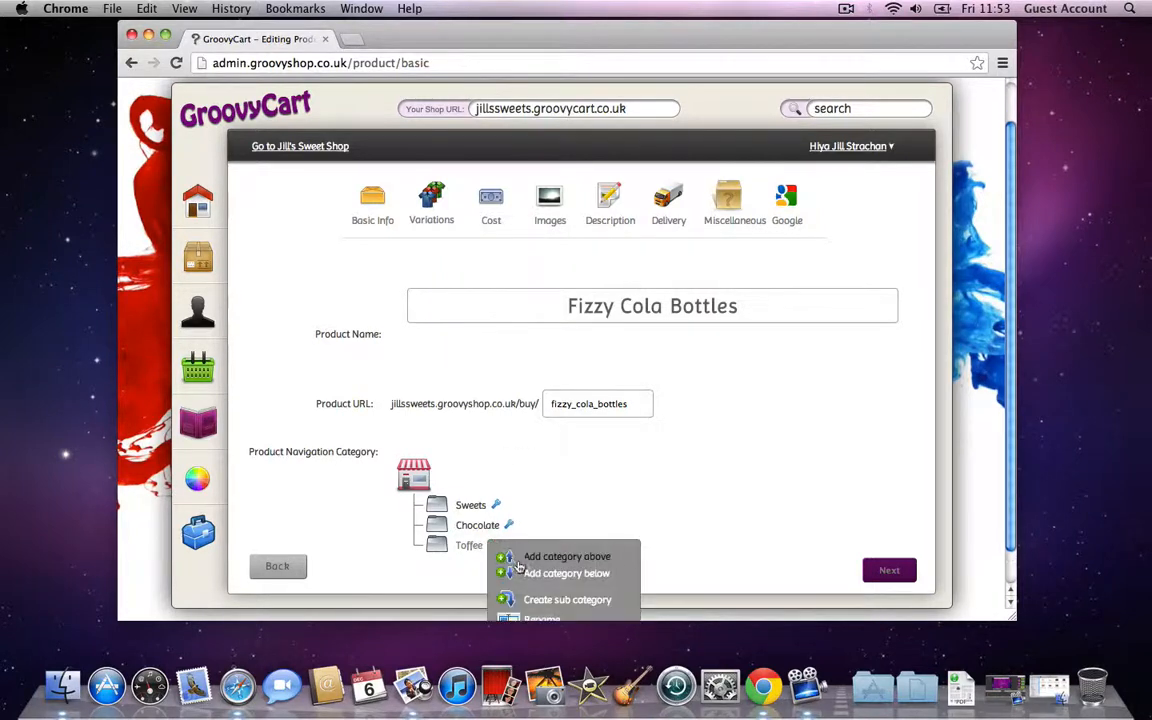
click(520, 572)
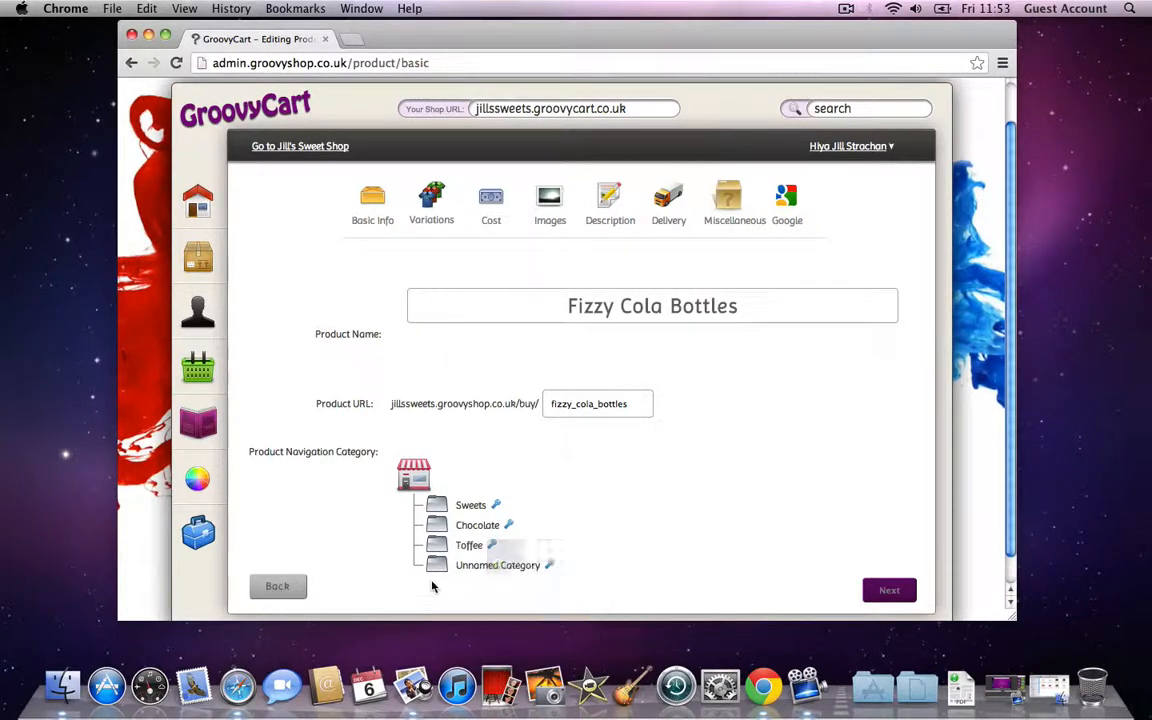
click(548, 566)
click(586, 581)
text(Retro)
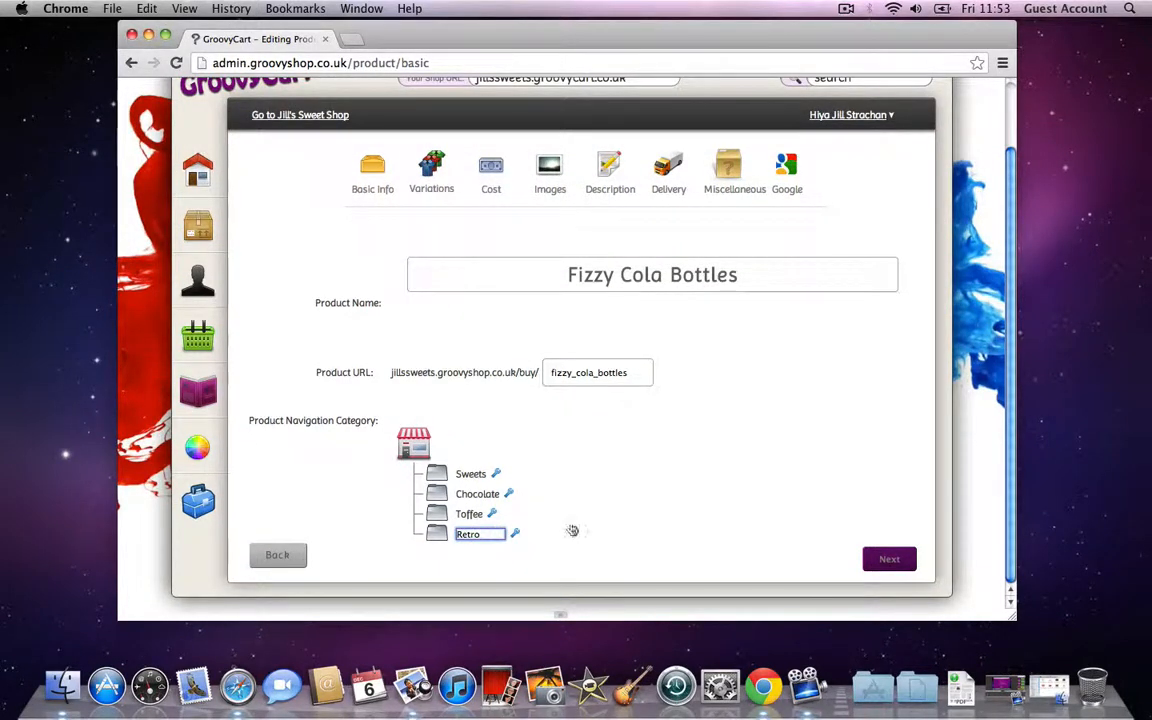
click(347, 483)
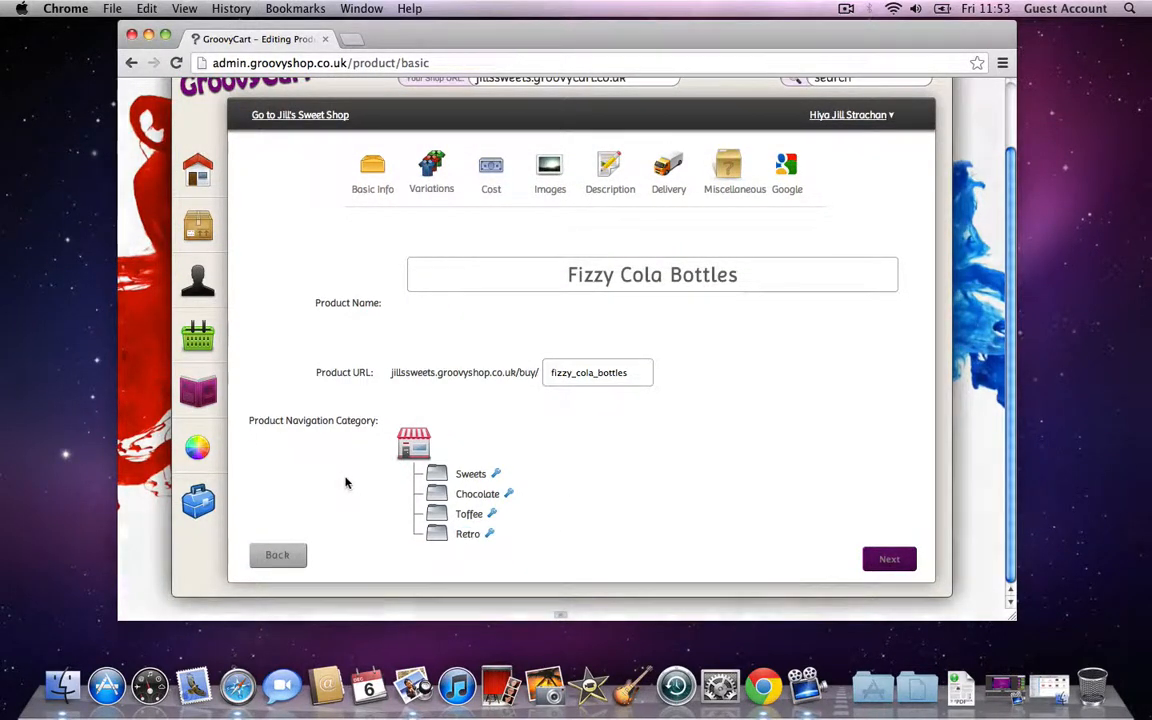
Step: Create Fudge and Fizzy subcategories under Sweets
click(496, 474)
click(534, 535)
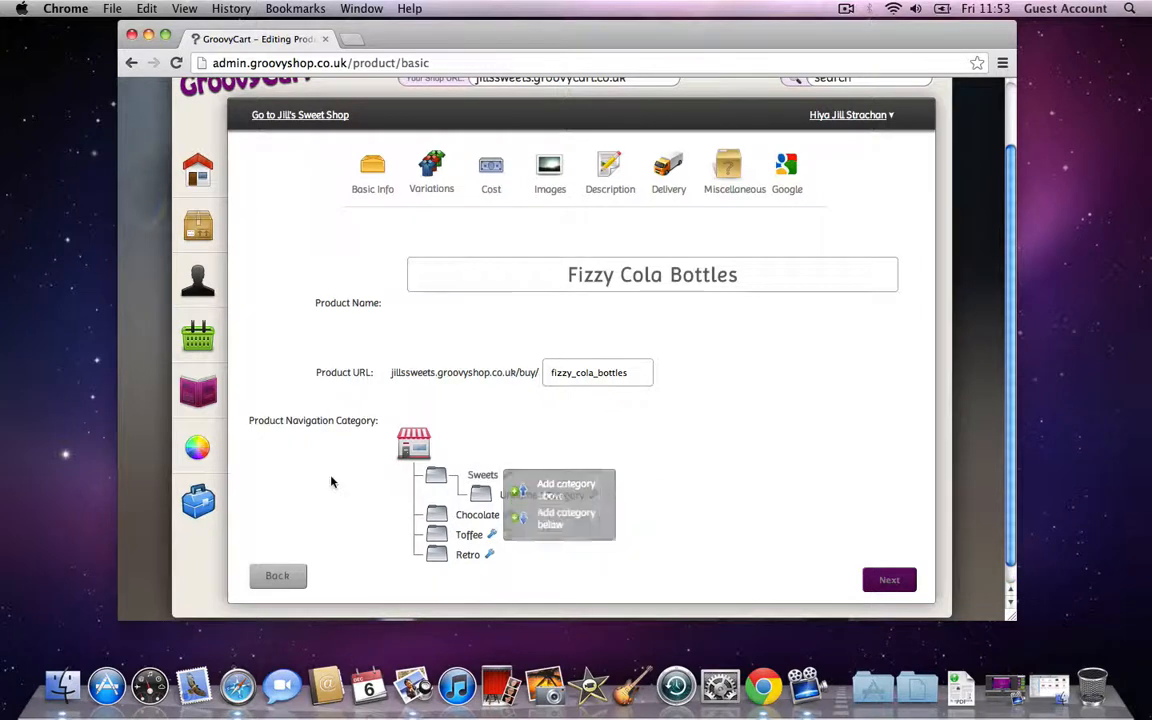
click(592, 495)
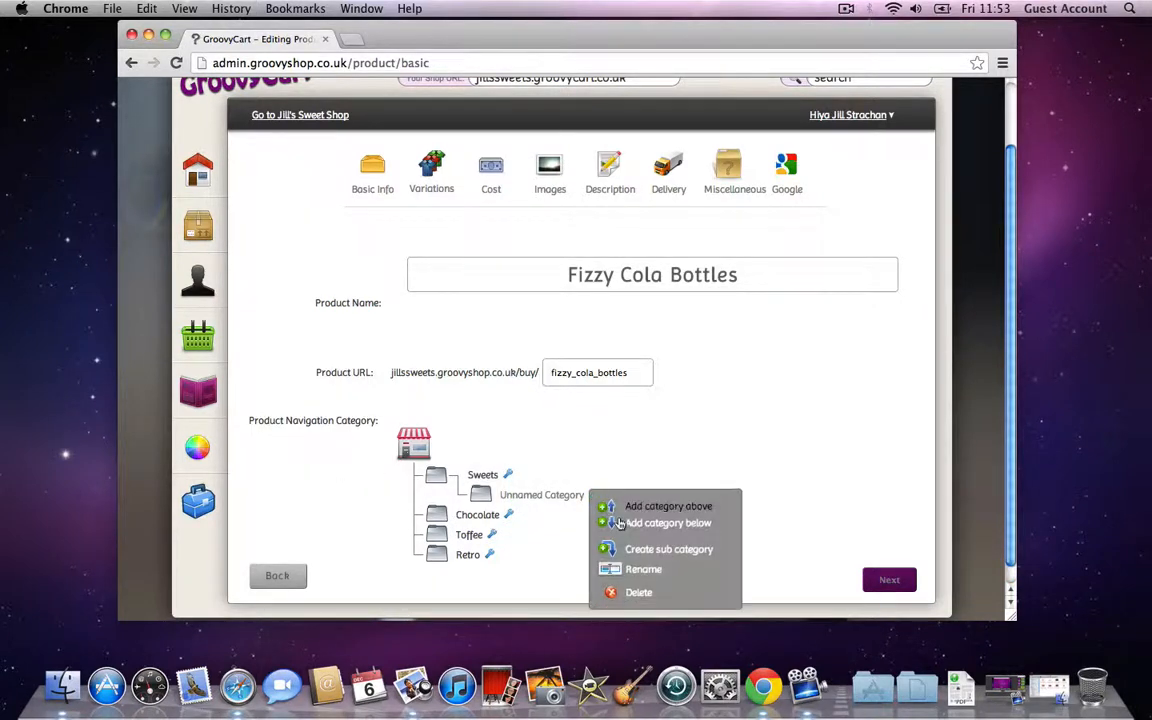
click(631, 575)
text(Fudge)
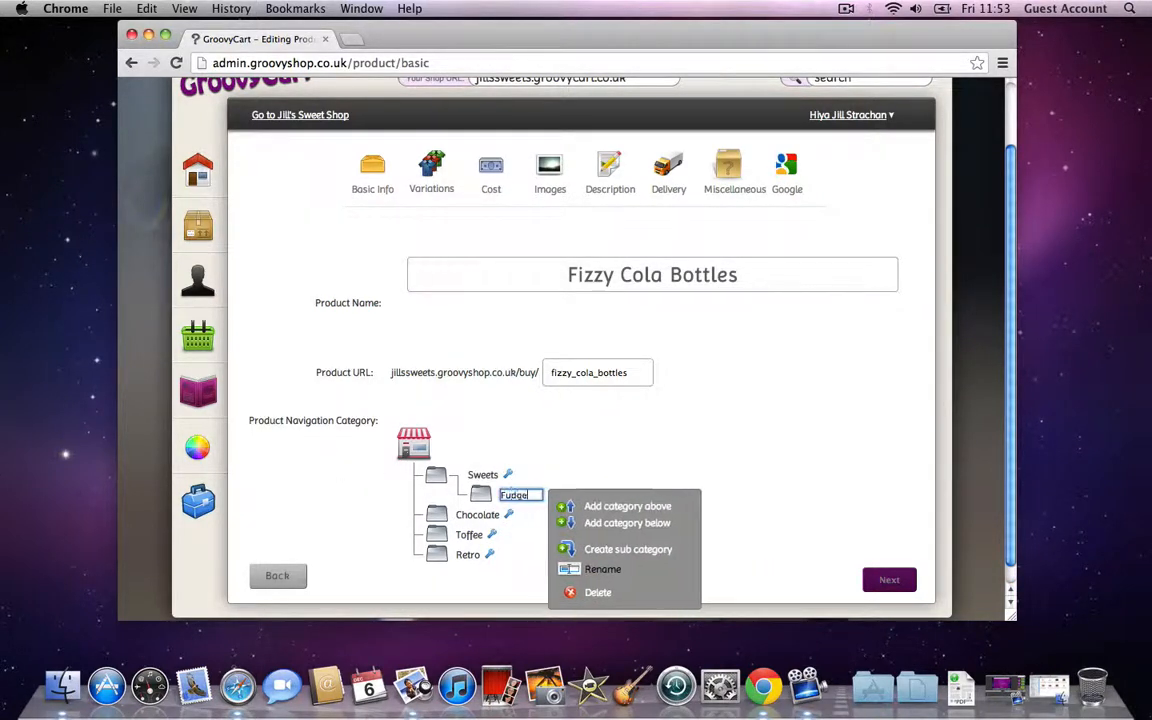
click(605, 524)
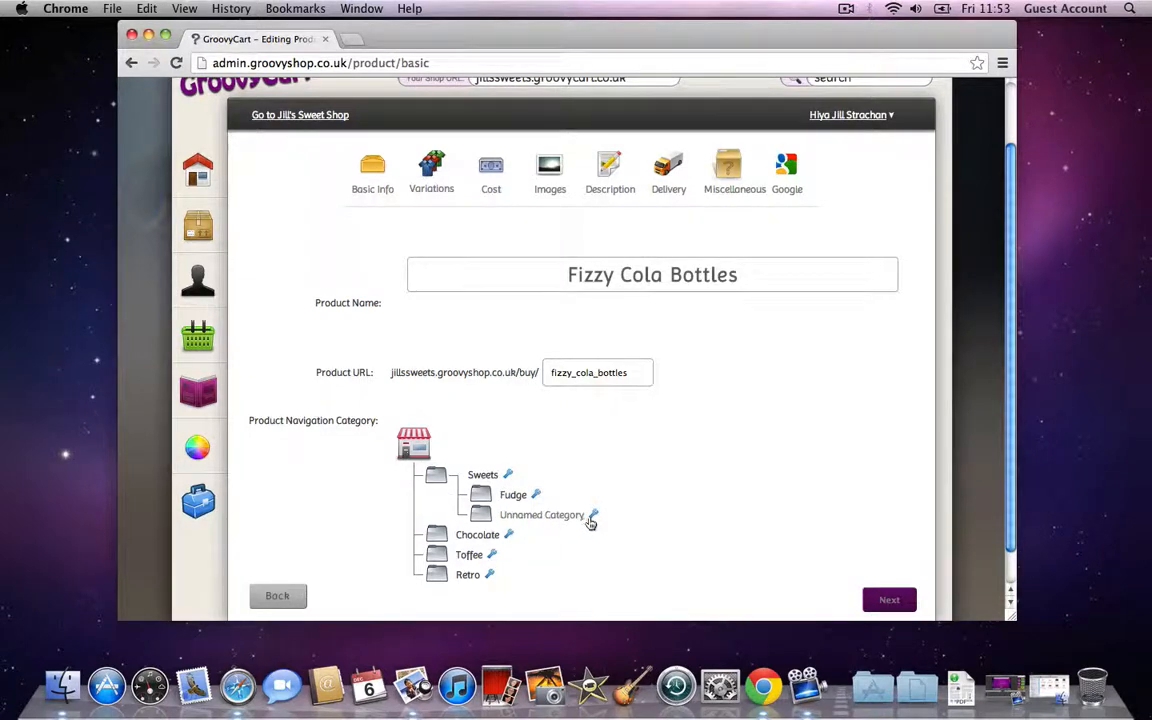
click(640, 589)
text(Fizzy)
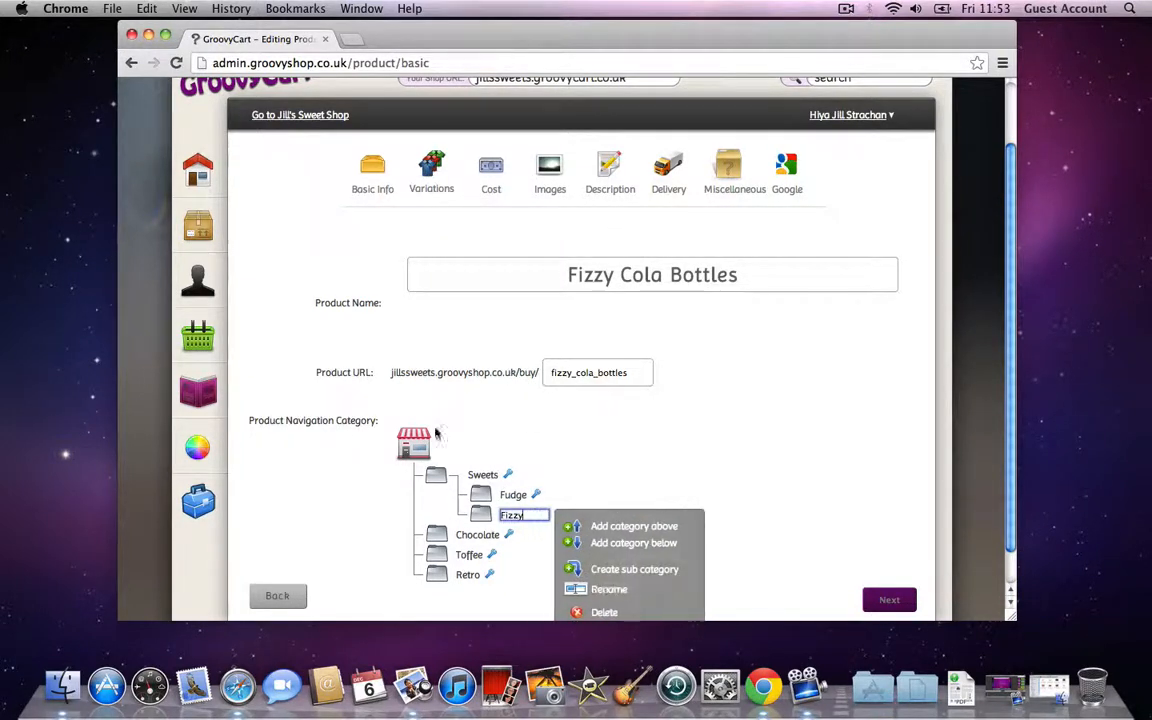
click(270, 514)
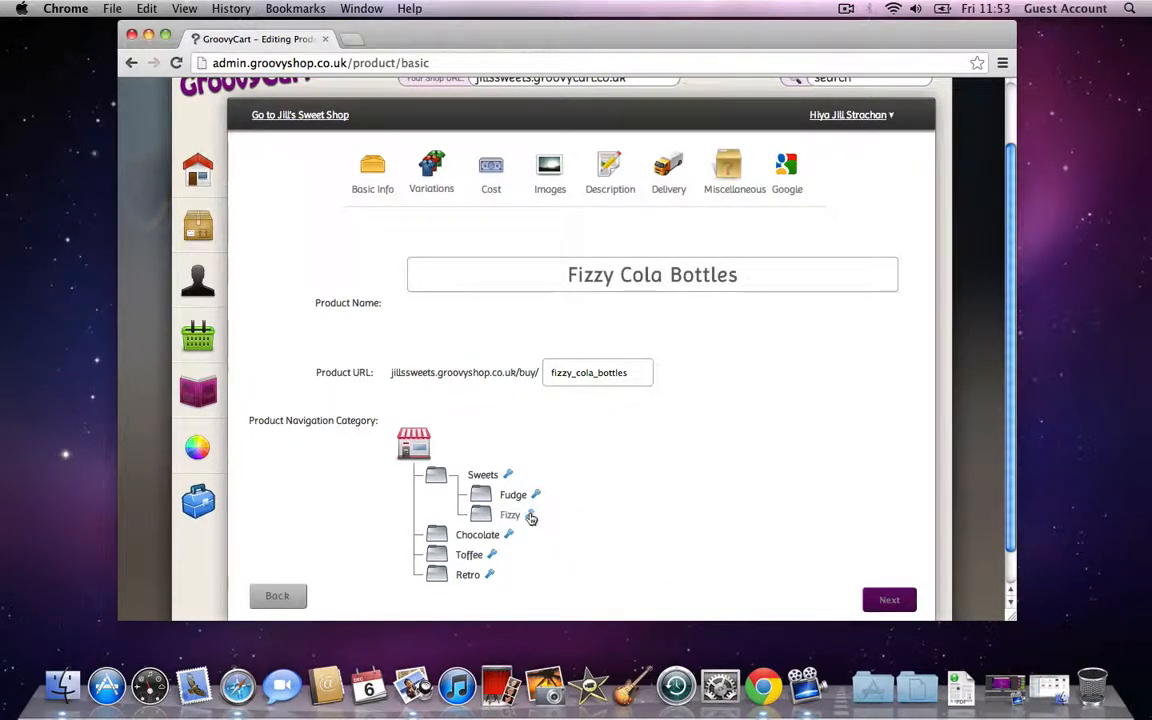
Step: Add a Lollies subcategory below Fizzy
click(532, 516)
click(604, 543)
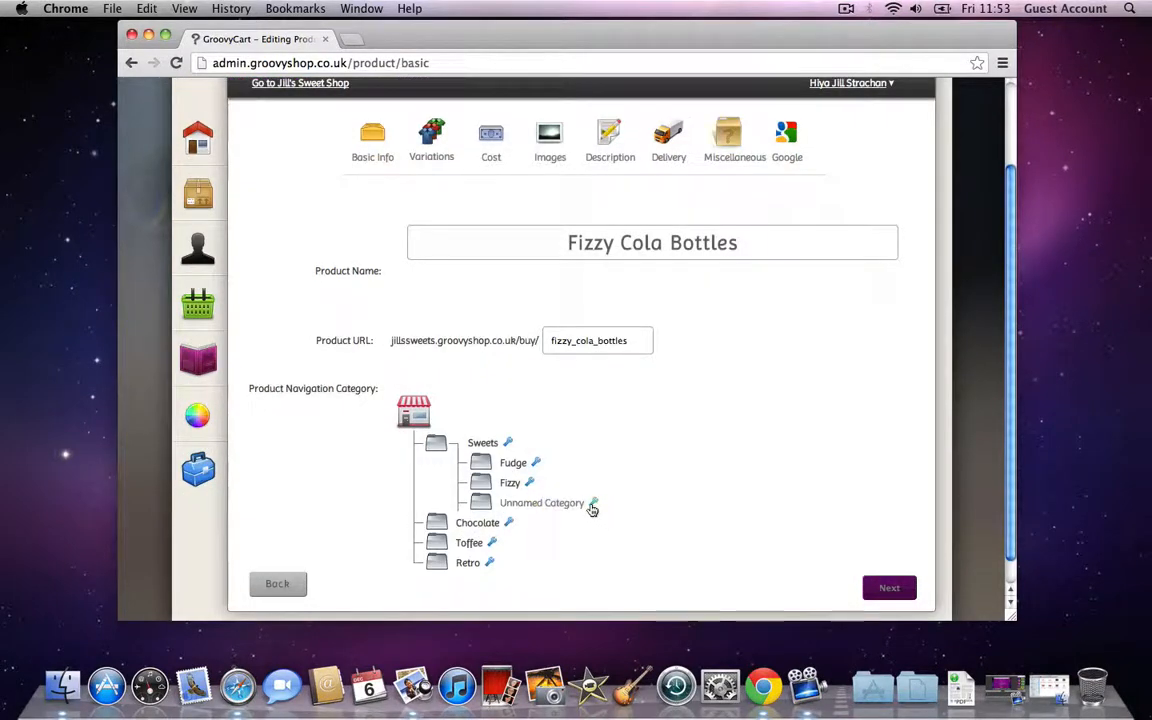
click(592, 503)
click(632, 576)
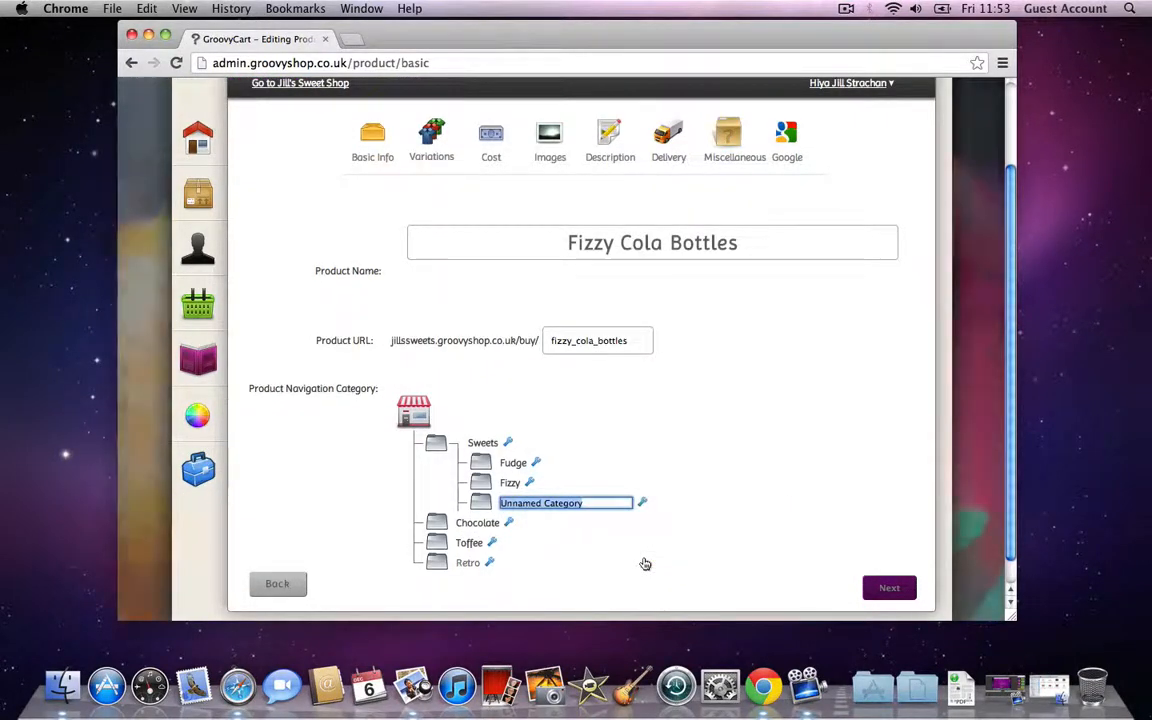
text(Lollies)
key(Return)
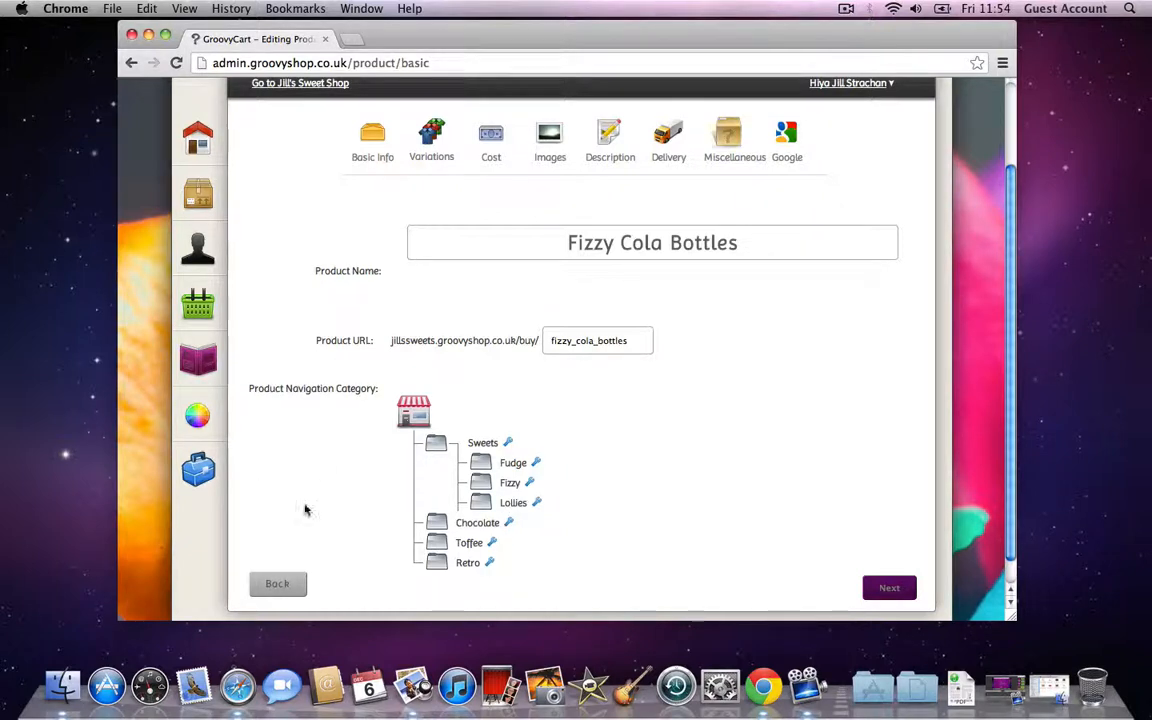
Step: File the product under the Retro and Fizzy categories and continue to Variations
click(436, 560)
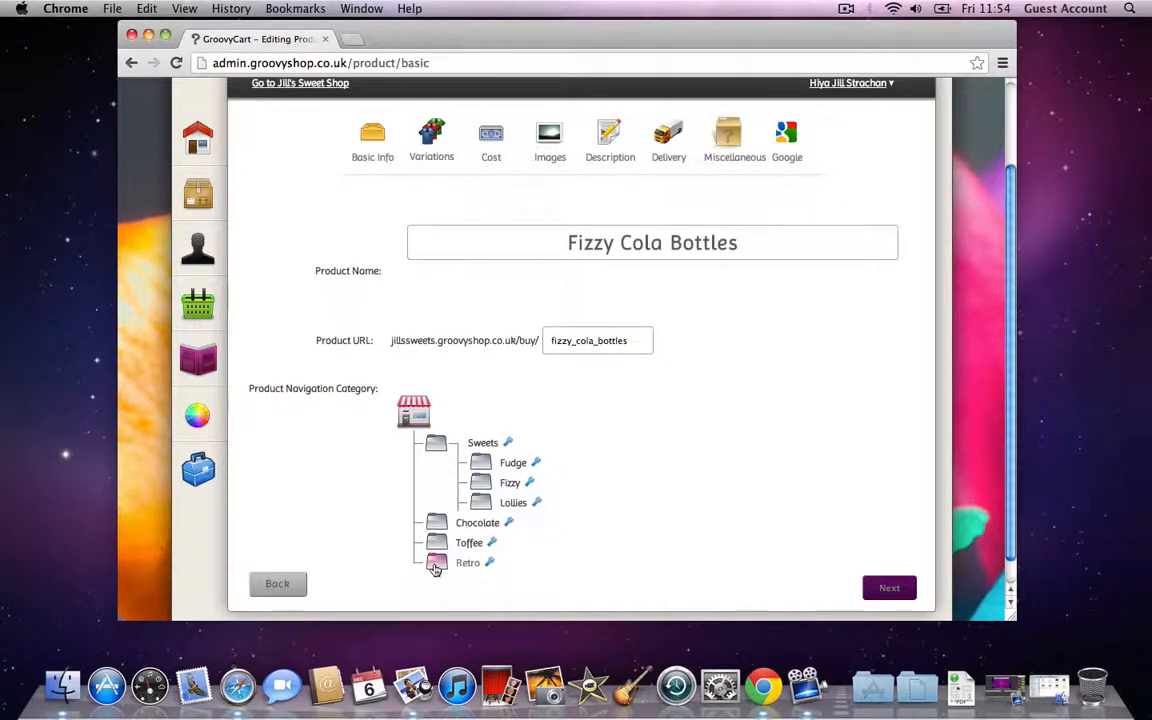
click(482, 486)
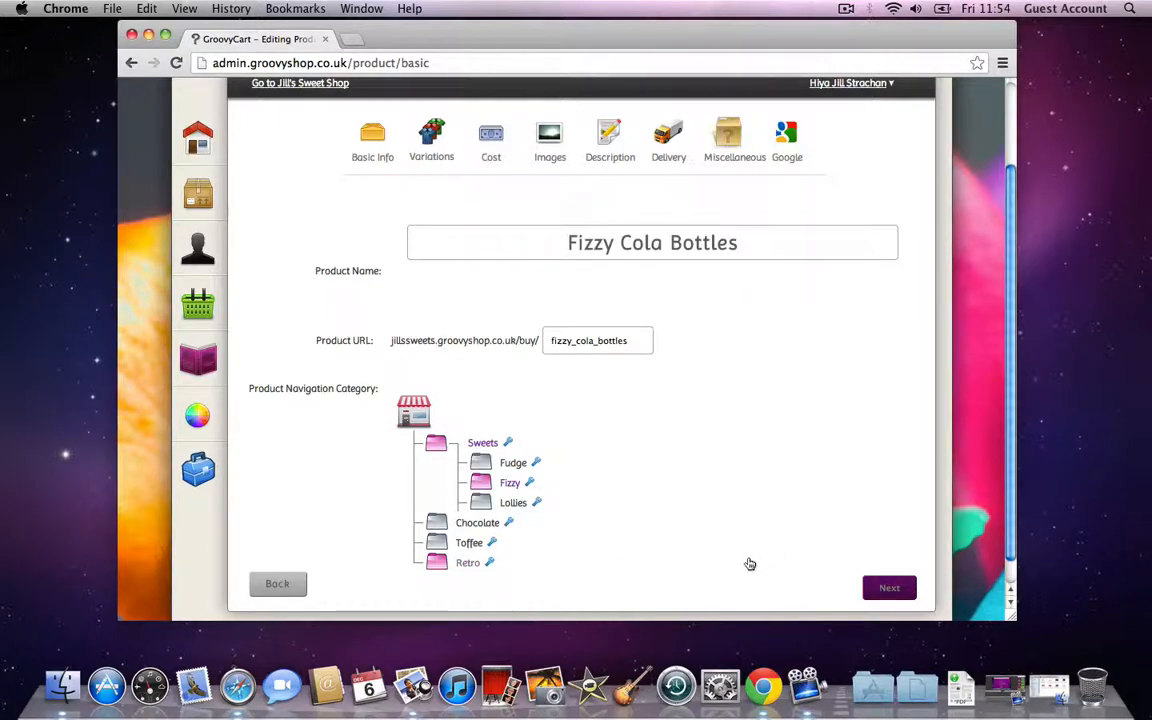
click(878, 595)
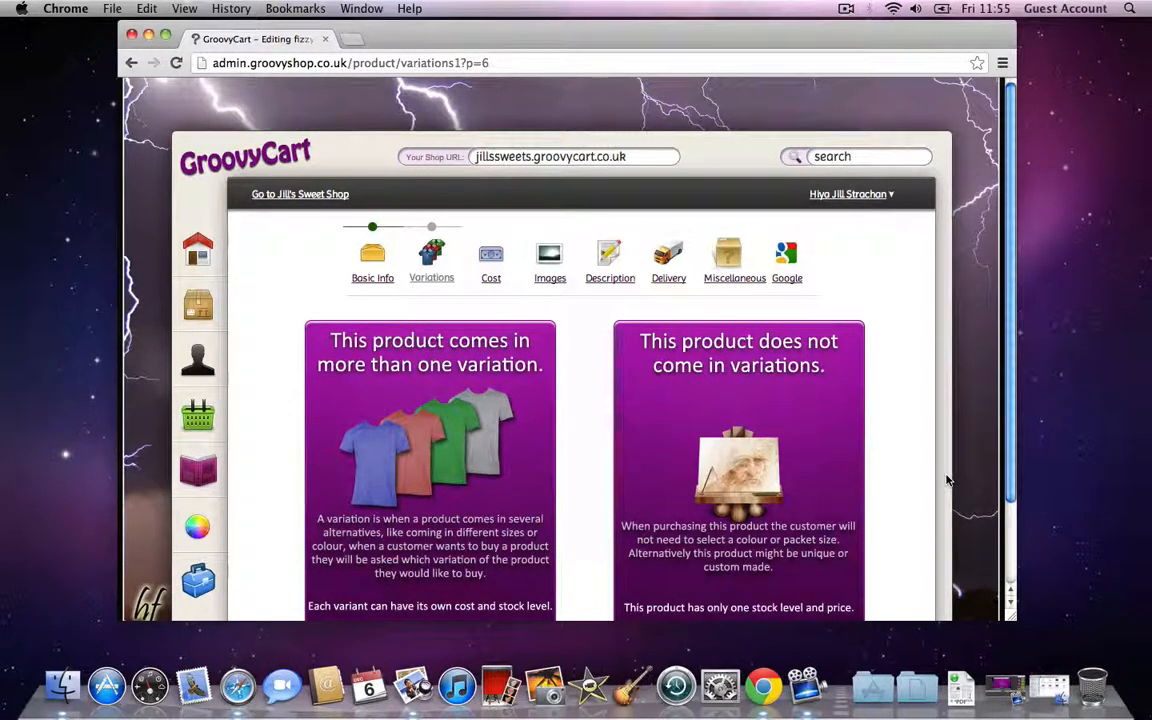
Step: Enable multiple variations and add Standard with 100 in stock at £0.02
click(453, 443)
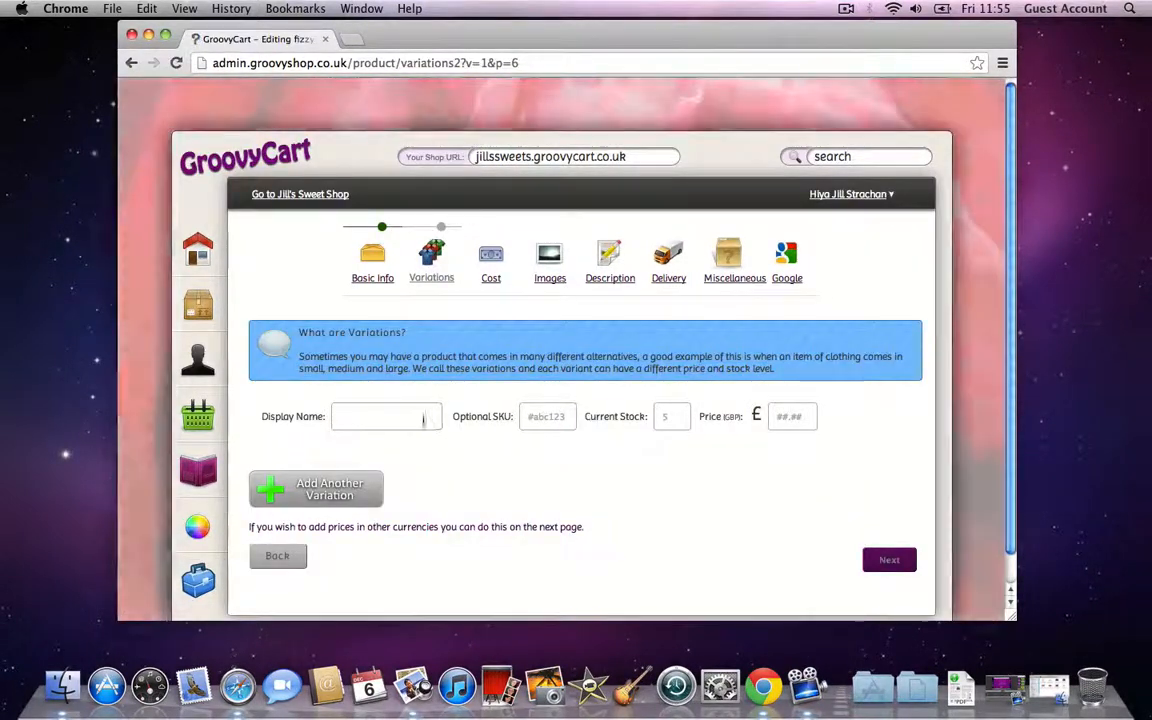
click(418, 421)
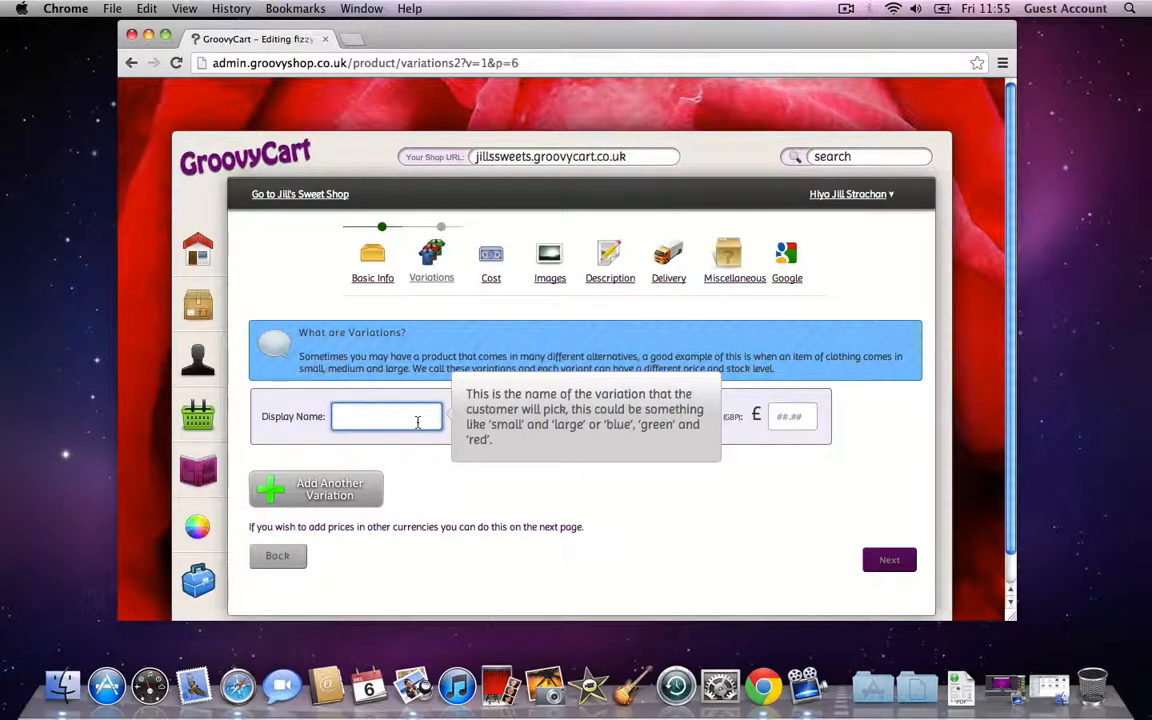
text(Standard)
click(662, 418)
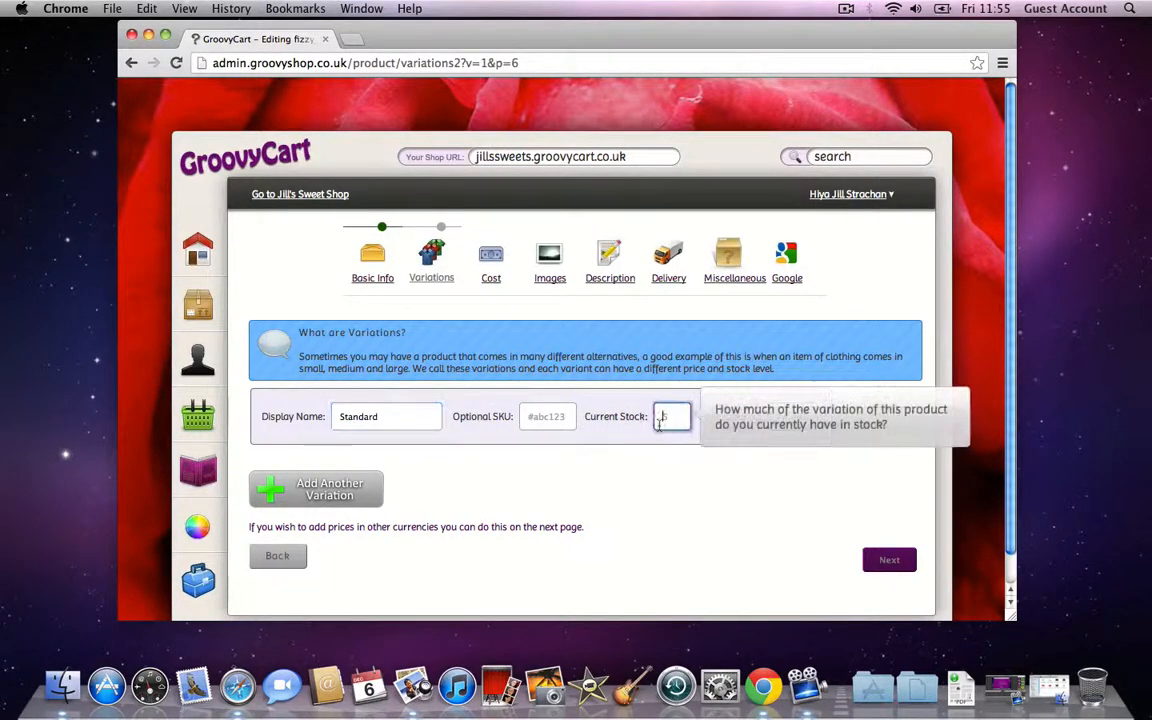
text(100)
key(Tab)
text(0)
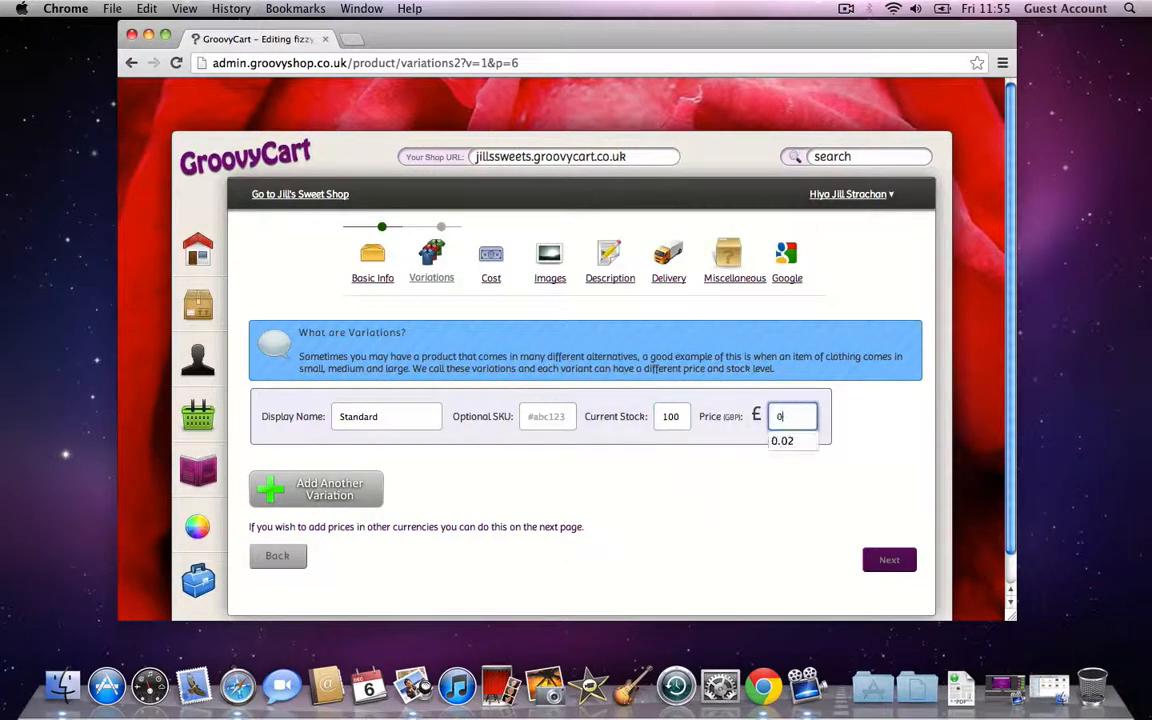
text(.02)
Step: Add a Cherry variation with 200 in stock at £0.03 and continue to the Cost step
click(316, 489)
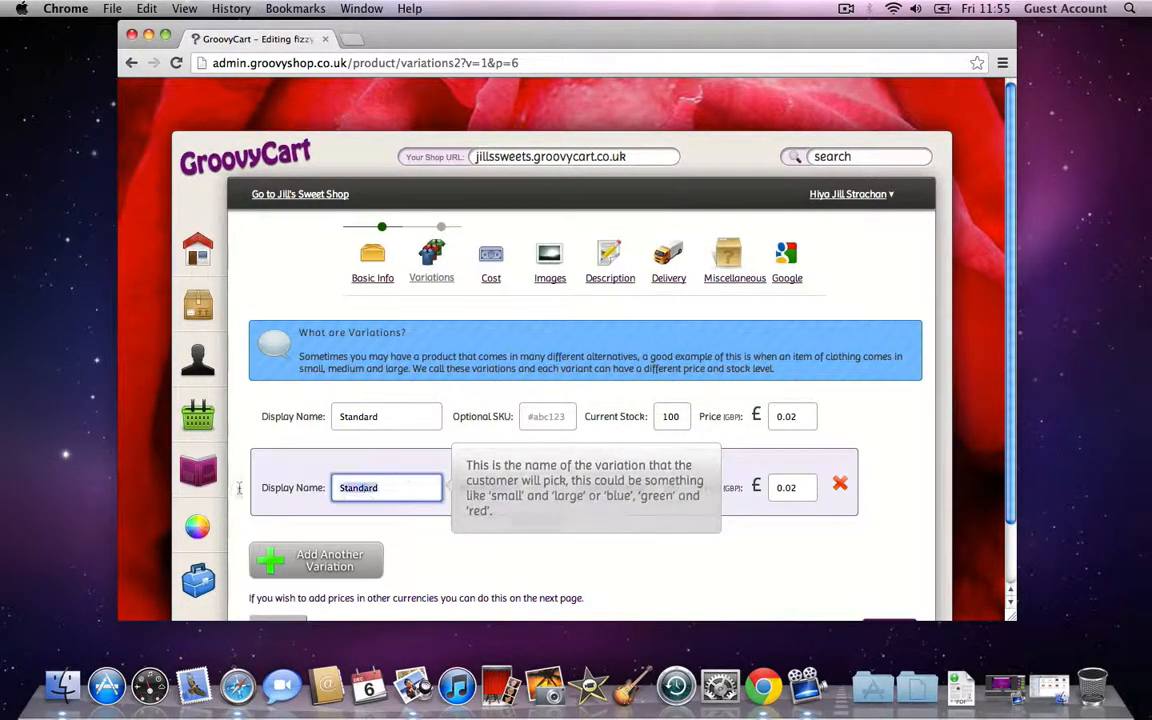
text(Cherry)
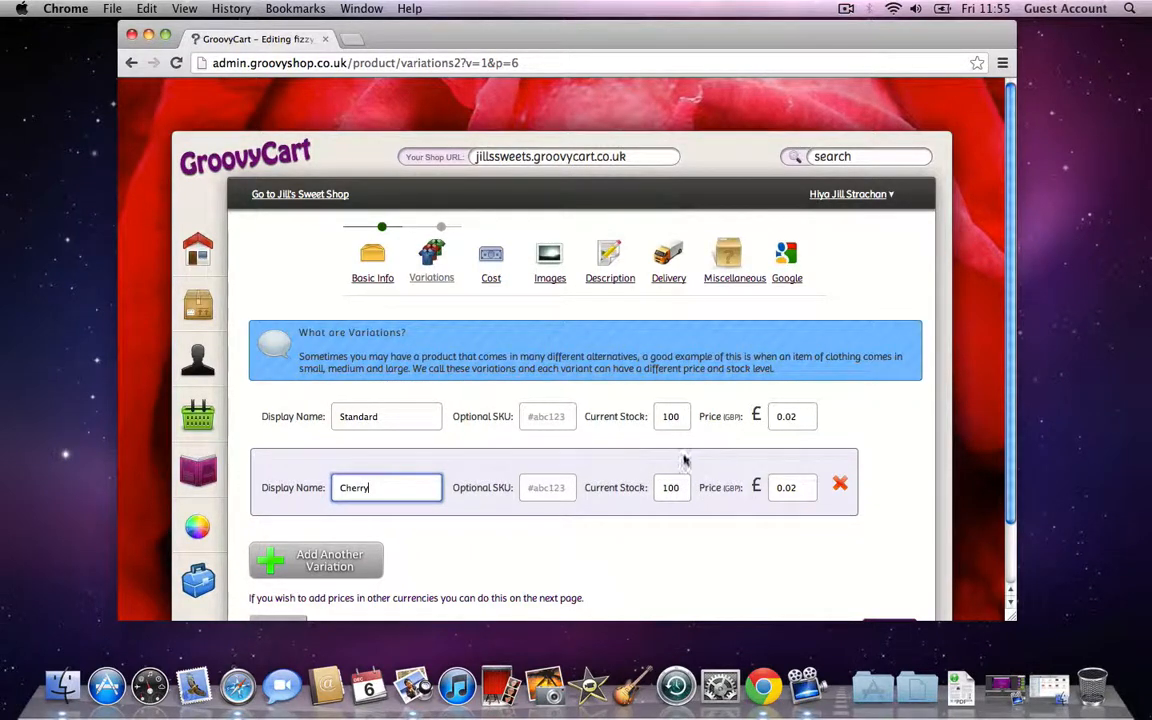
click(662, 487)
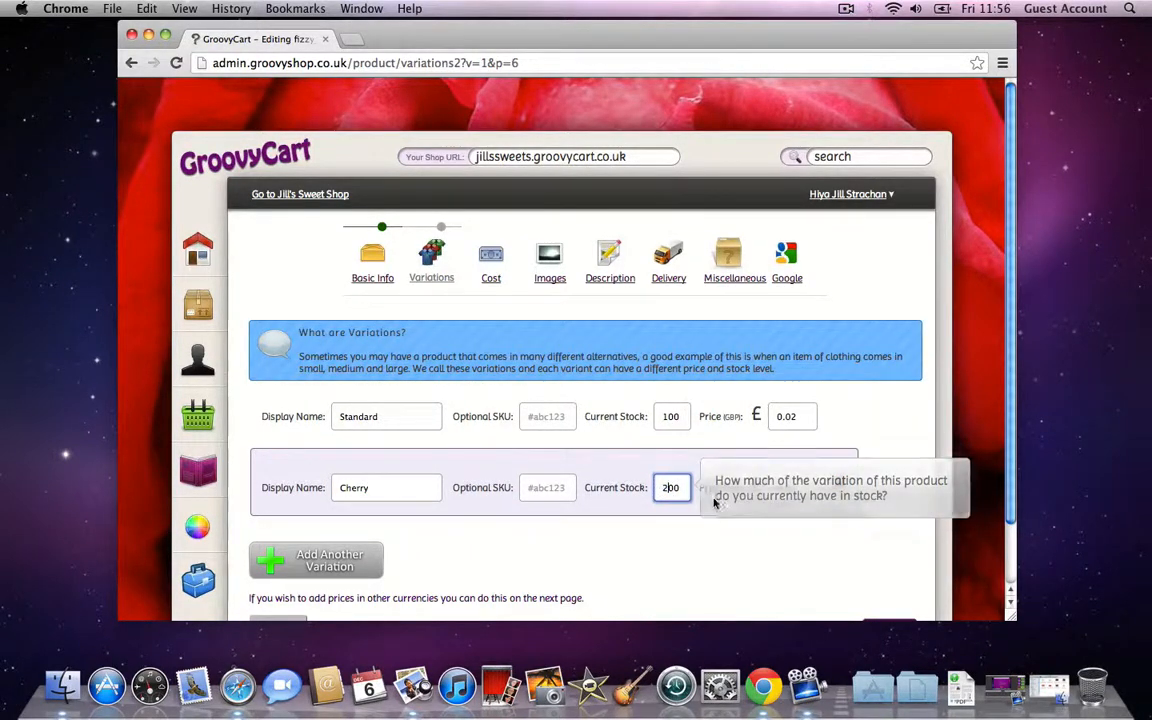
click(782, 487)
key(BackSpace)
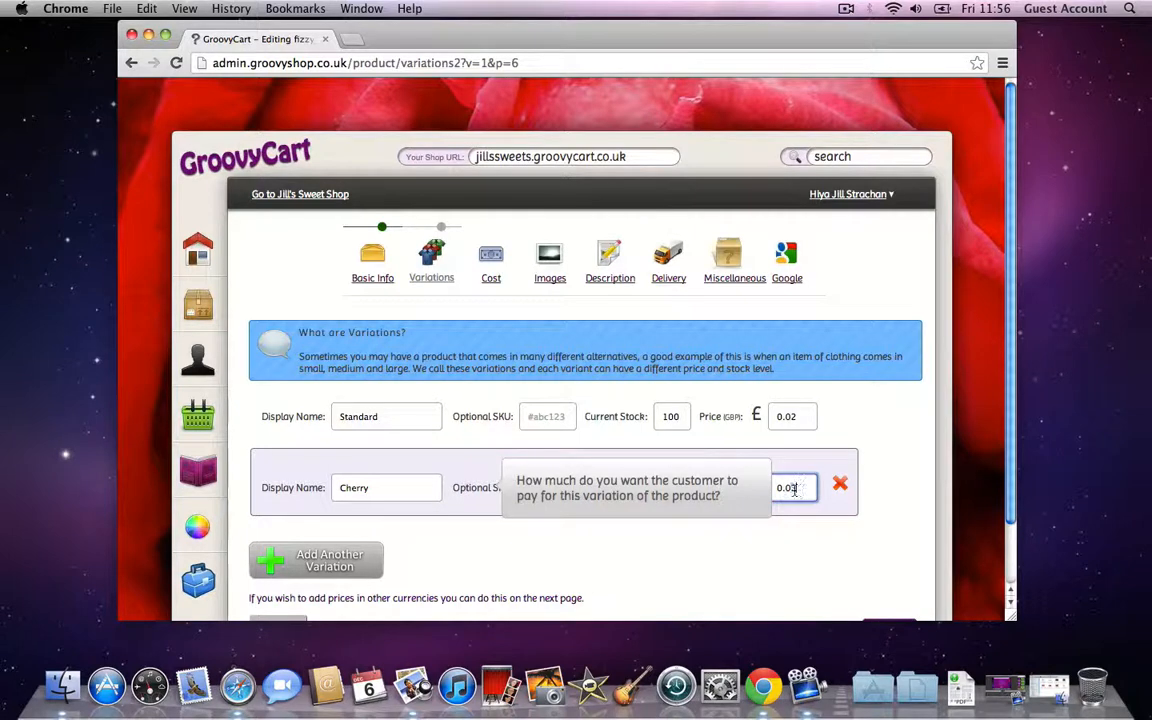
text(3)
click(461, 550)
scroll(474, 548, down, 1)
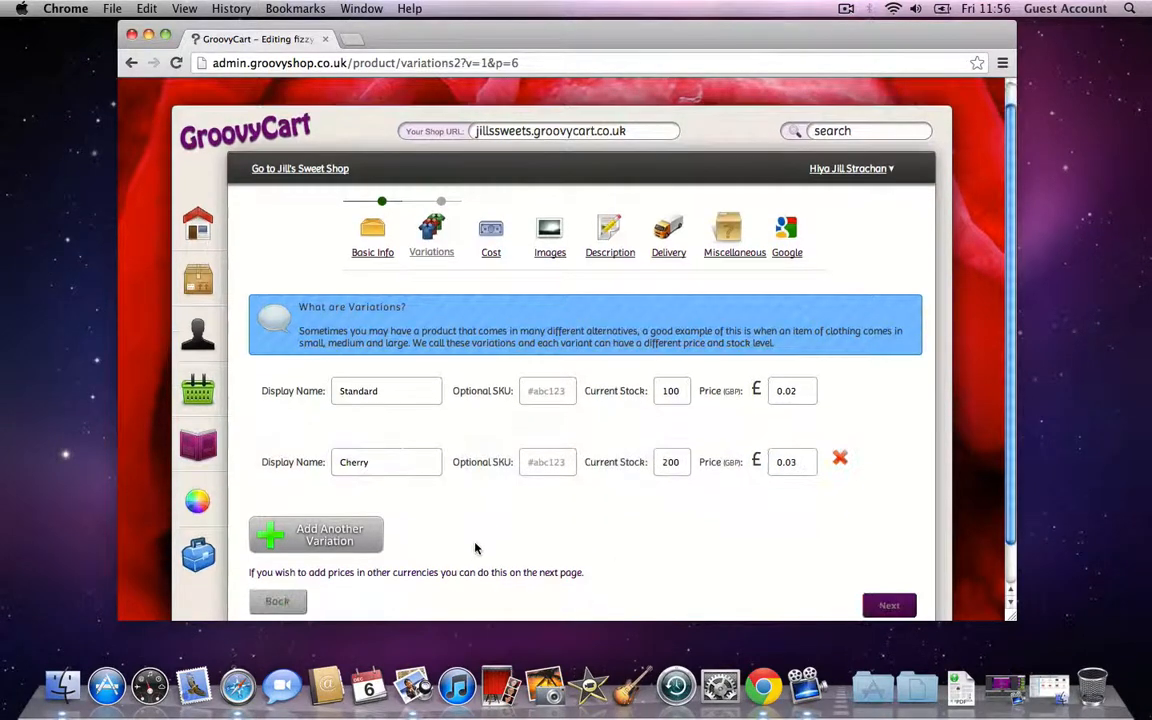
click(386, 391)
click(437, 463)
scroll(548, 545, down, 1)
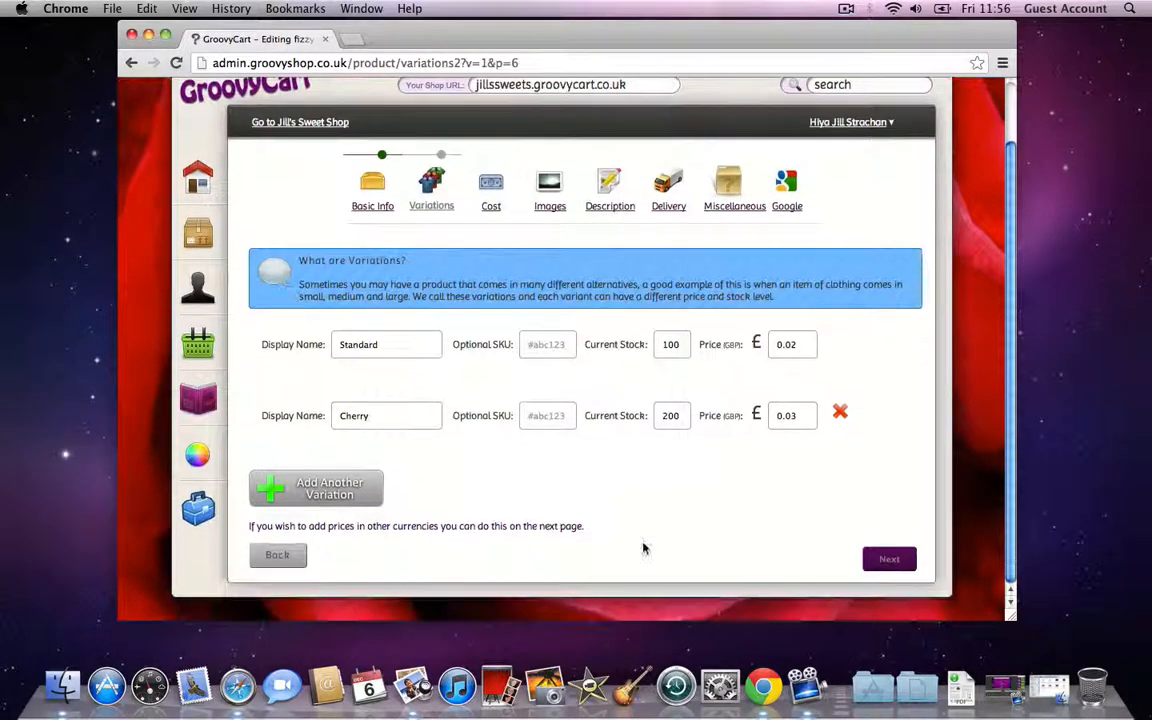
click(897, 560)
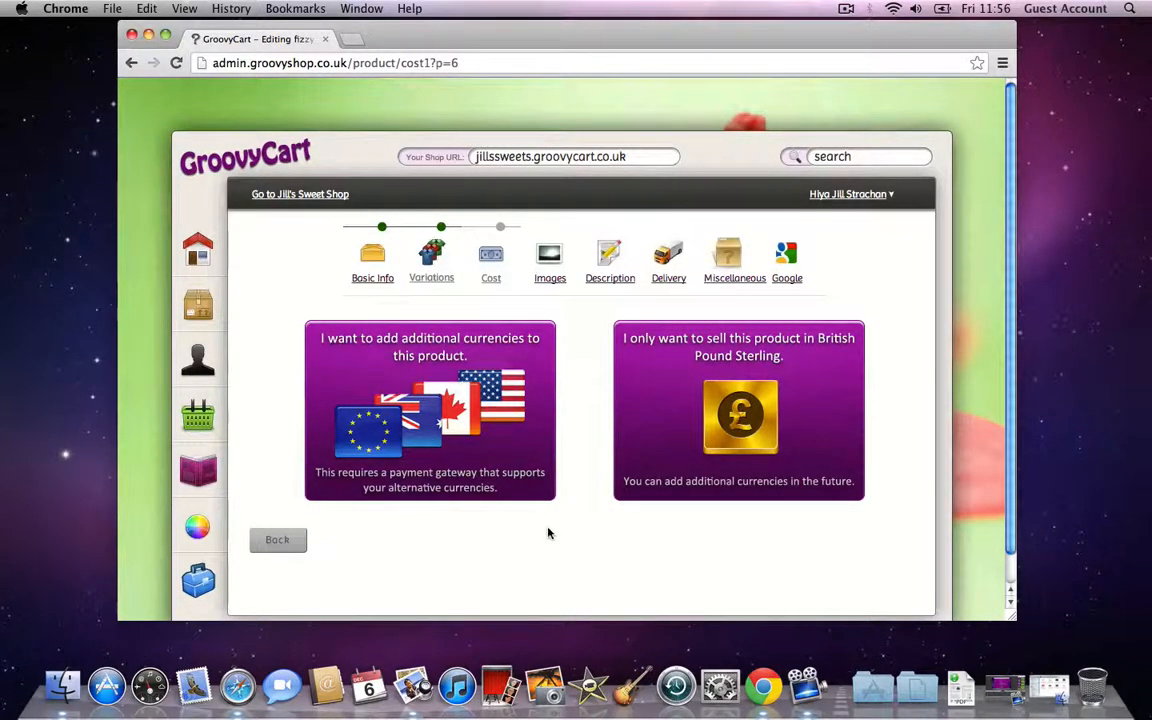
Step: Choose British Pound Sterling as the product's only currency
click(709, 387)
scroll(900, 283, down, 1)
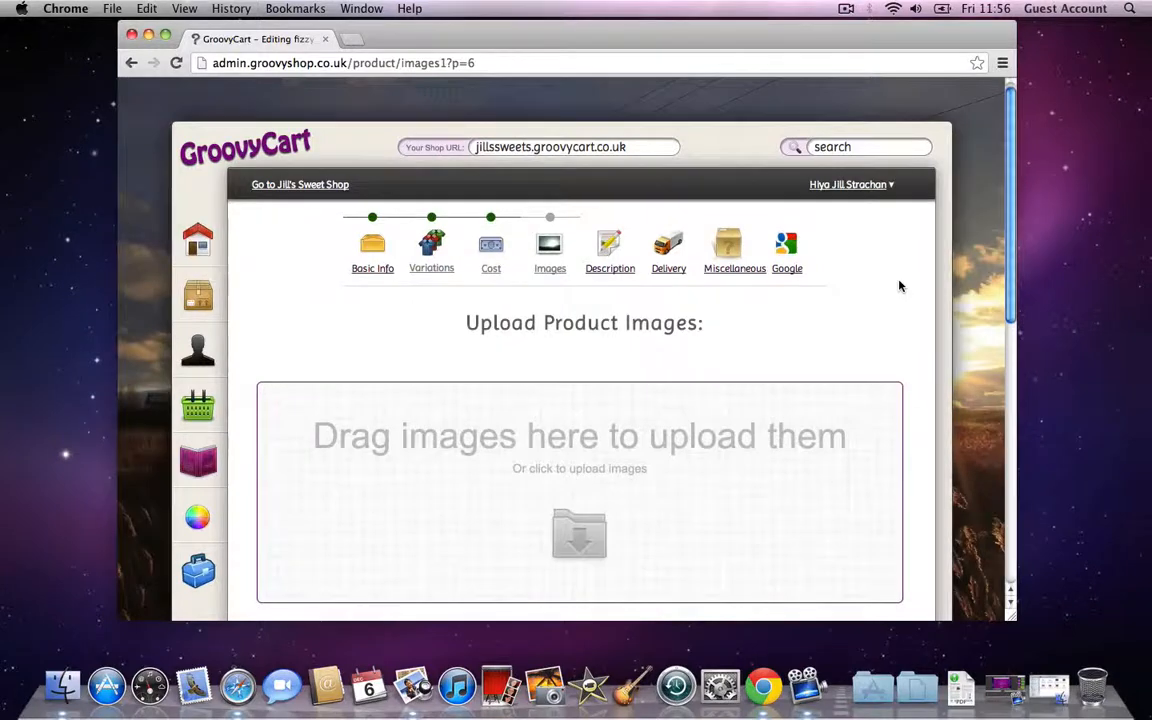
scroll(900, 286, down, 3)
scroll(921, 285, up, 1)
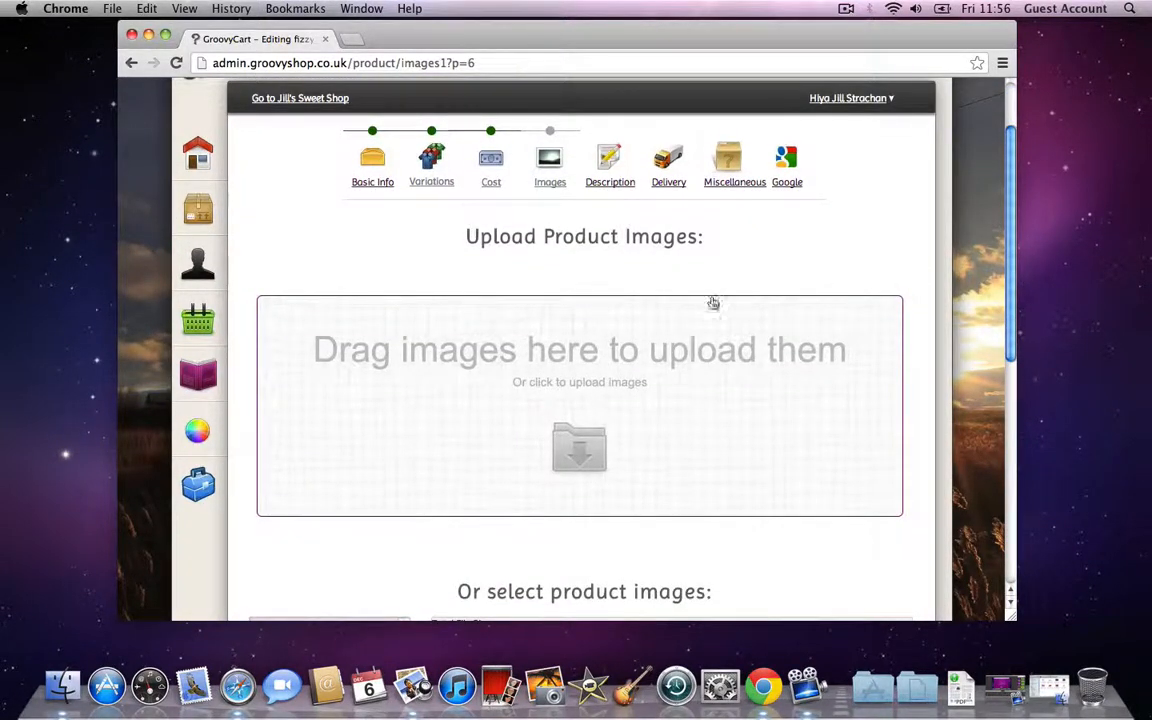
Step: Drag all eight JPG images from the product folder onto the upload box
click(60, 690)
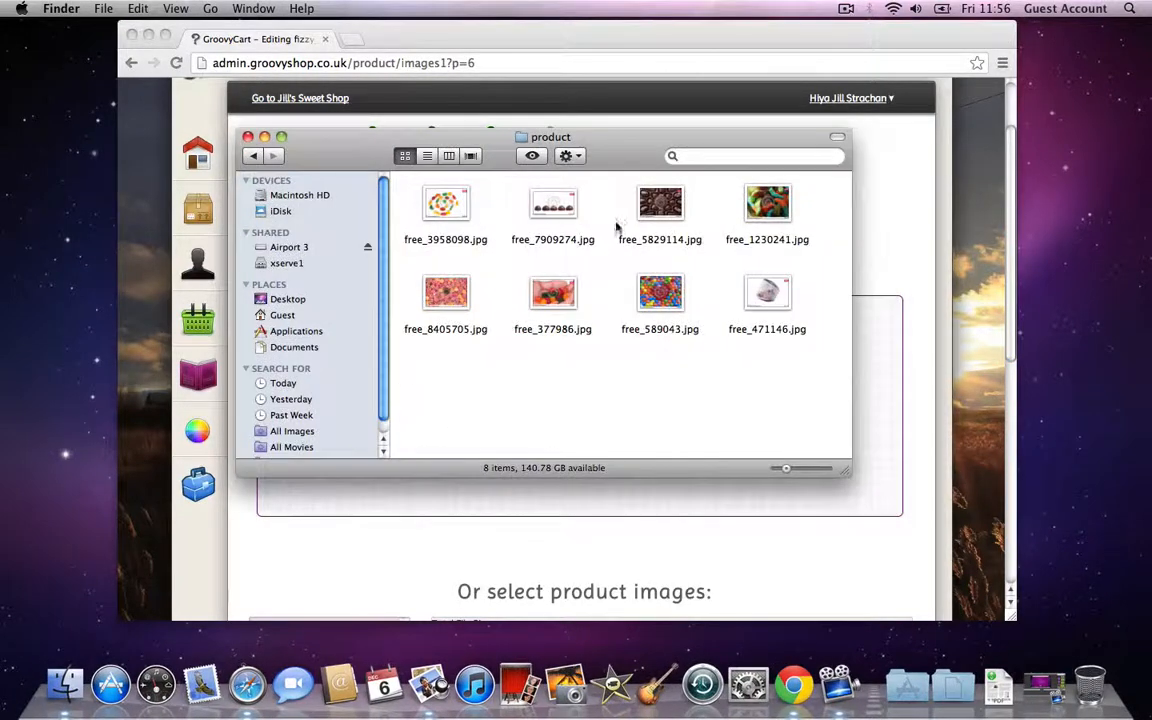
drag(636, 144, 838, 127)
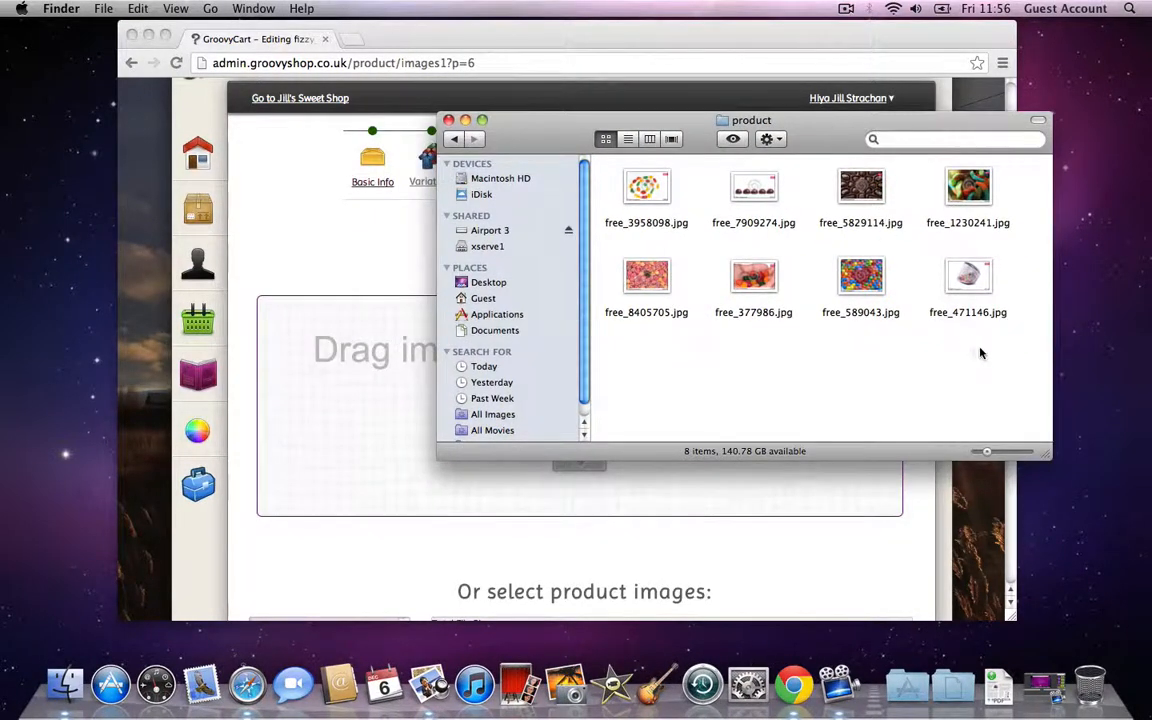
drag(682, 122, 787, 78)
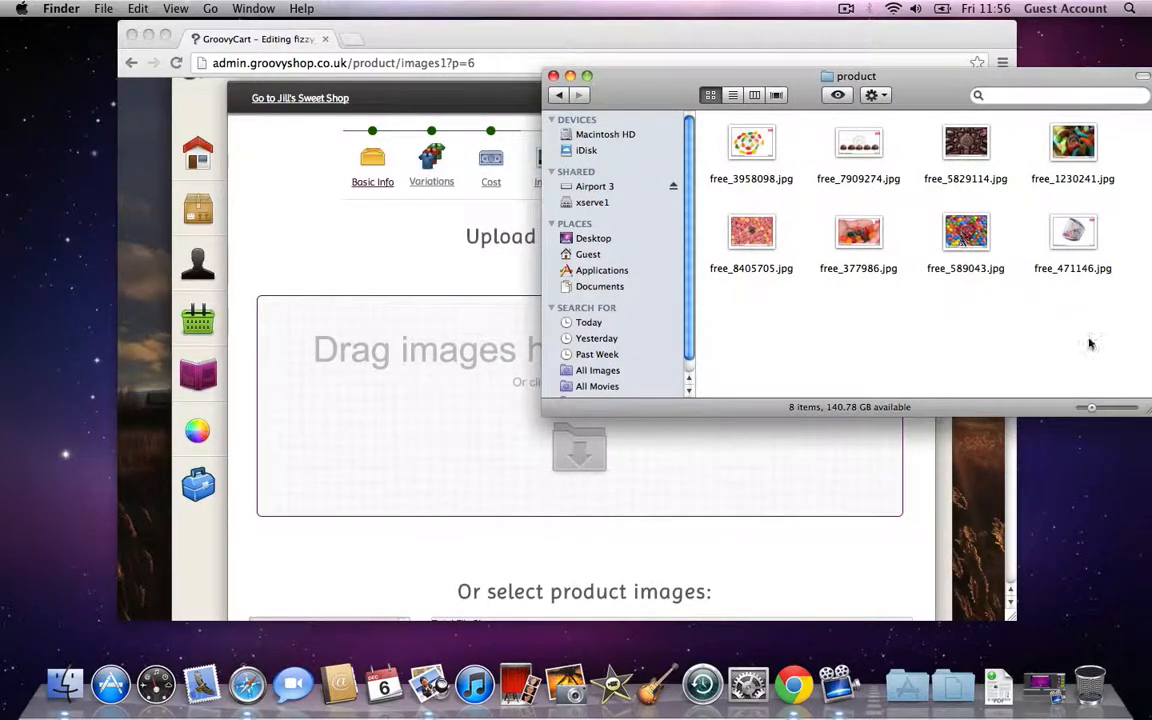
drag(990, 312, 405, 418)
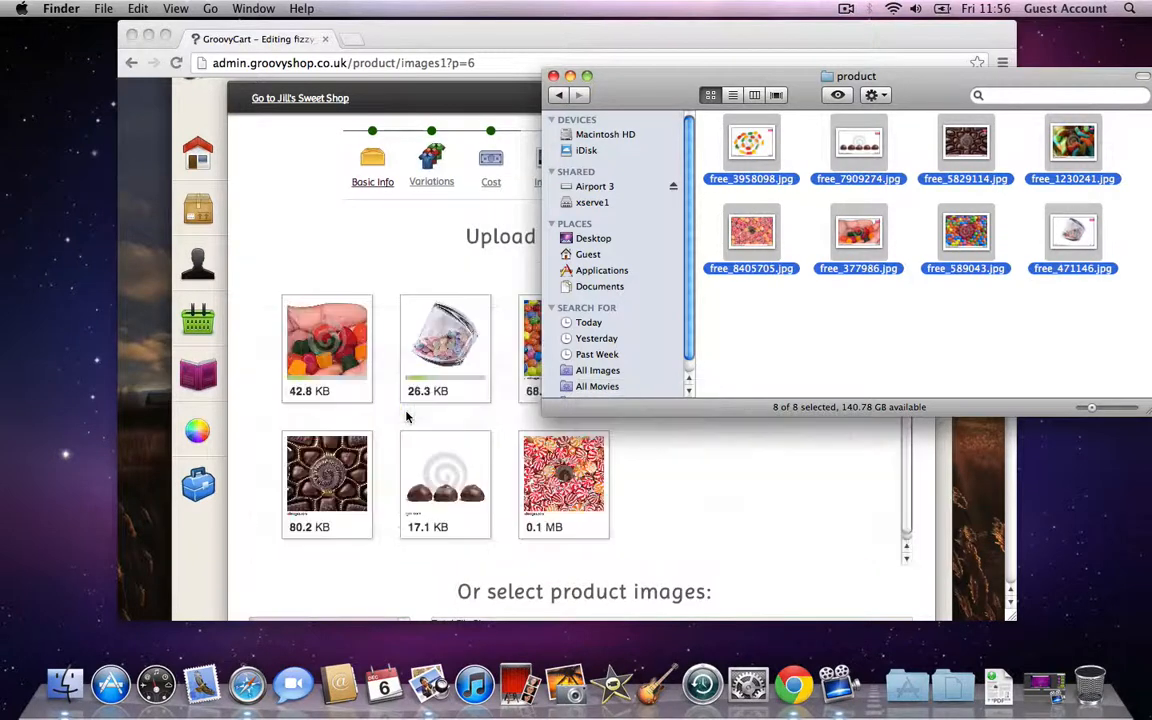
click(471, 35)
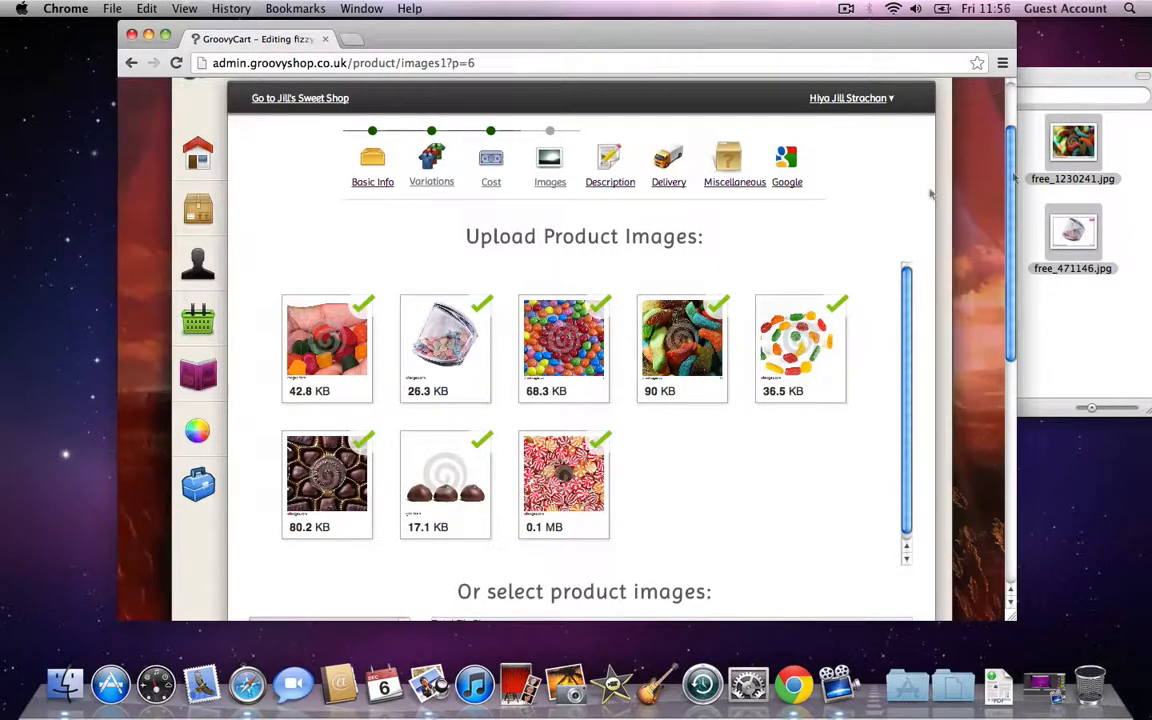
drag(1011, 182, 1010, 334)
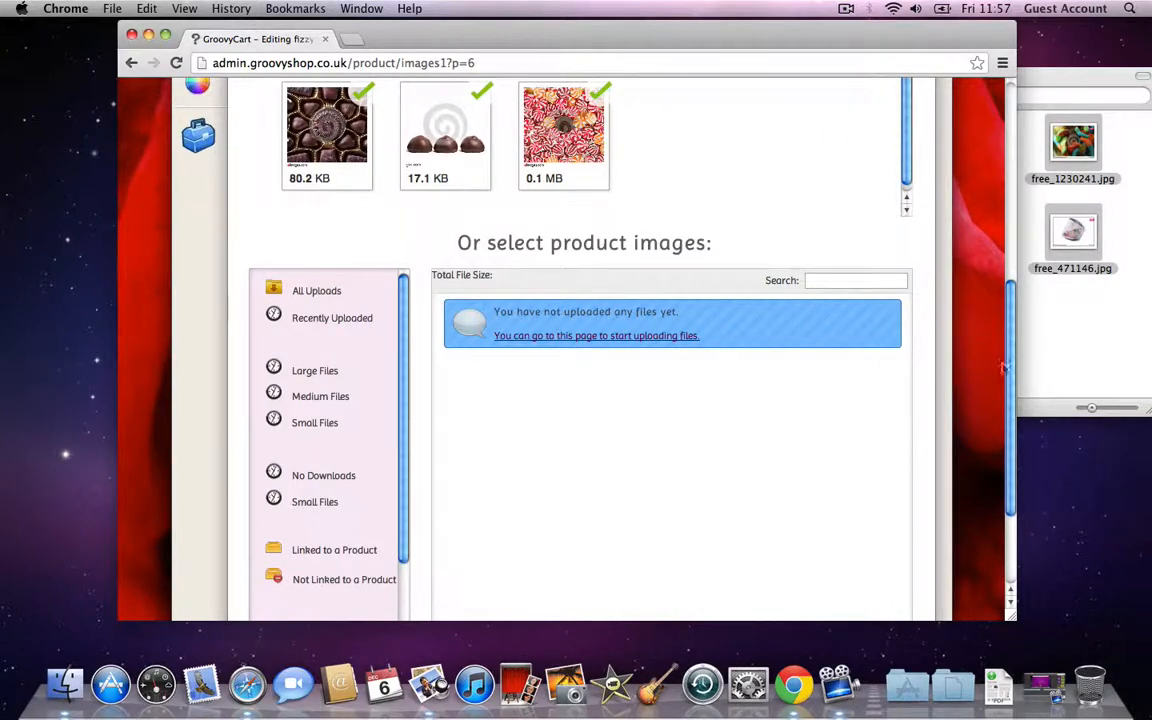
drag(1012, 391, 1011, 465)
Step: Make free_1230241.jpg the main product image, linked to the Standard variation
click(884, 563)
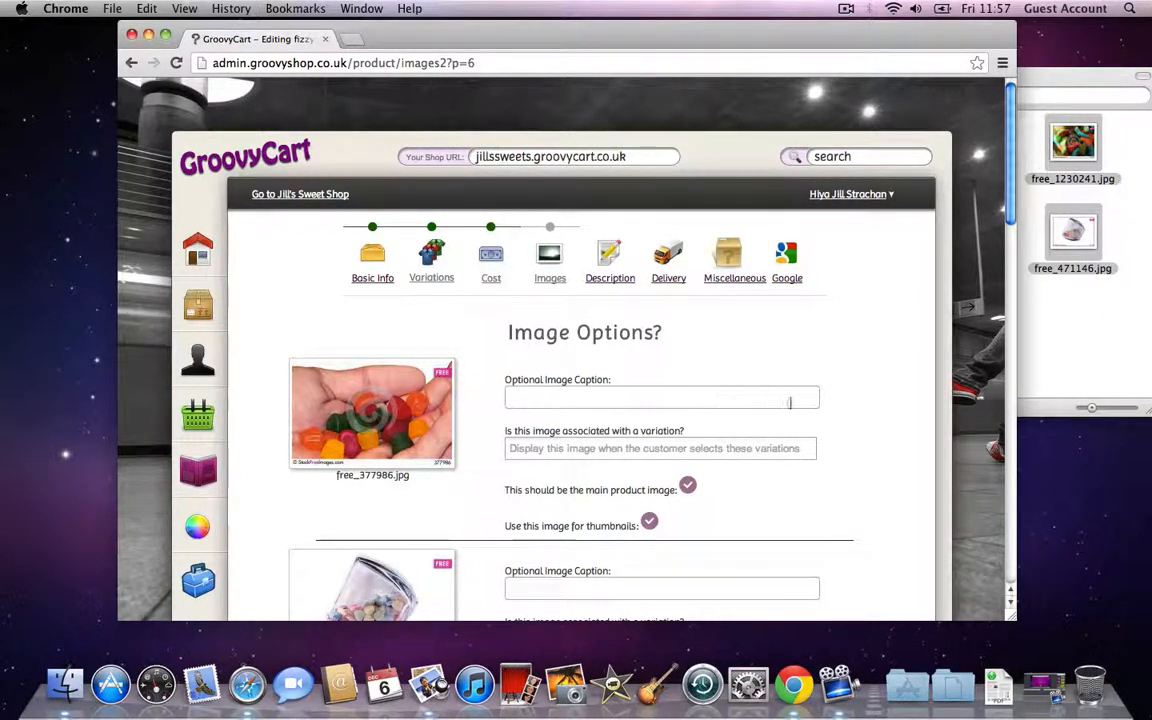
click(725, 451)
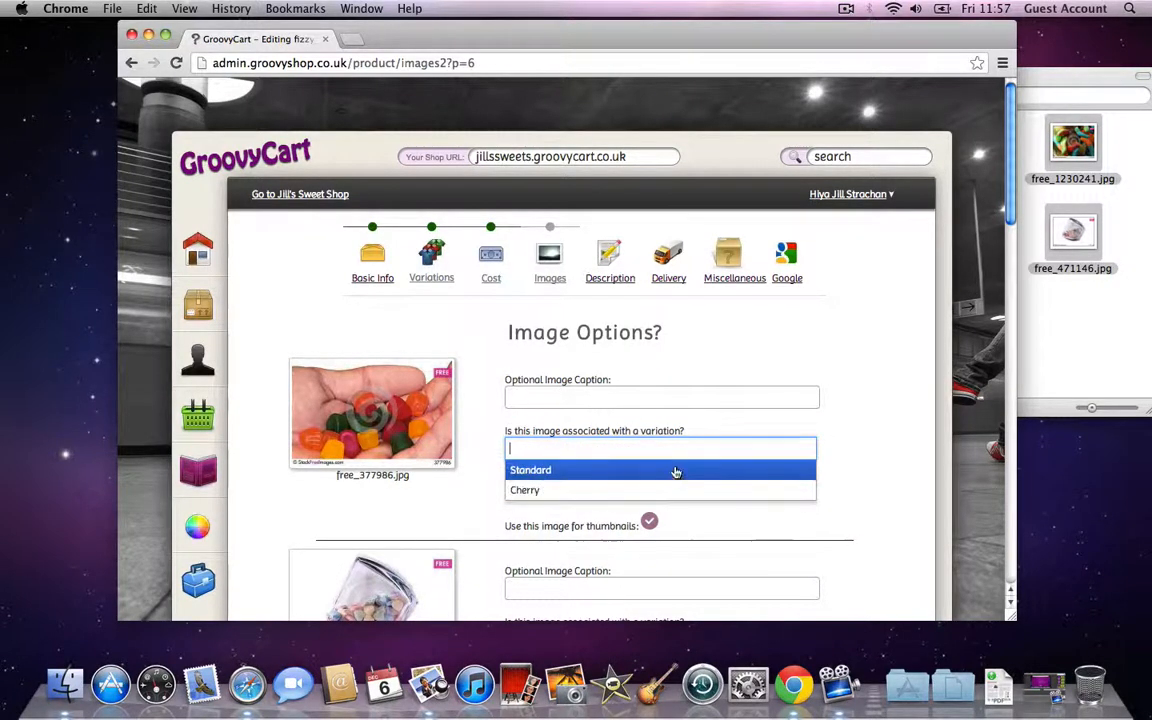
click(854, 406)
scroll(854, 408, down, 1)
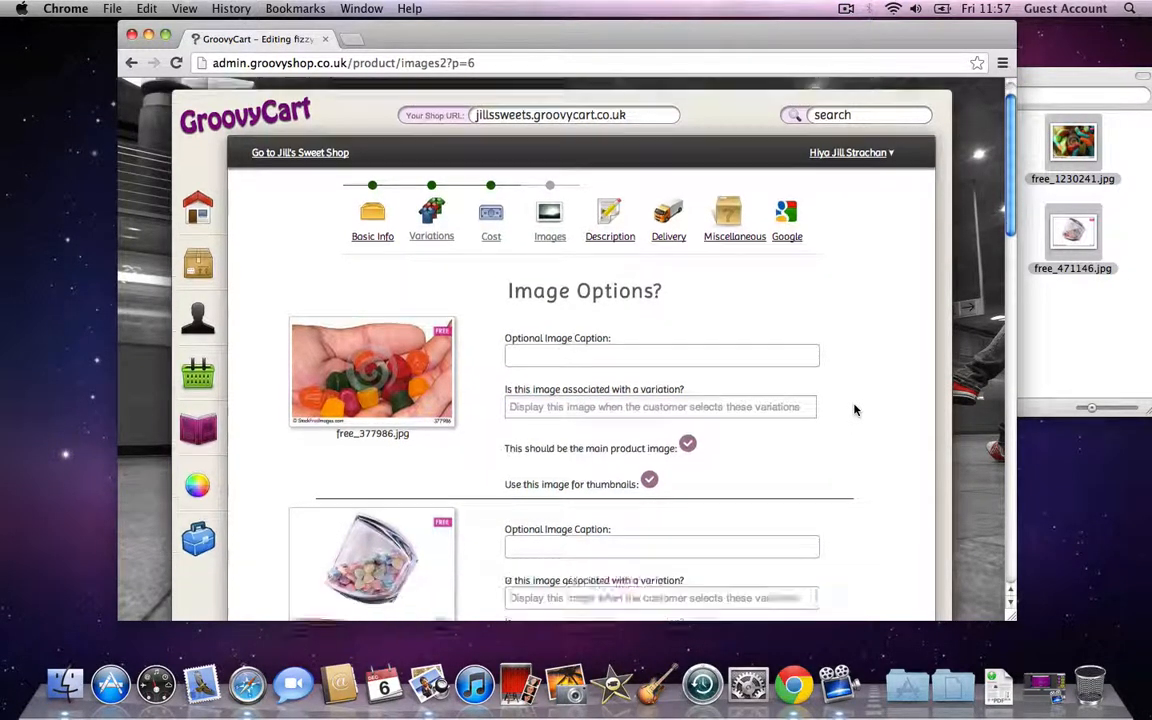
scroll(854, 408, down, 10)
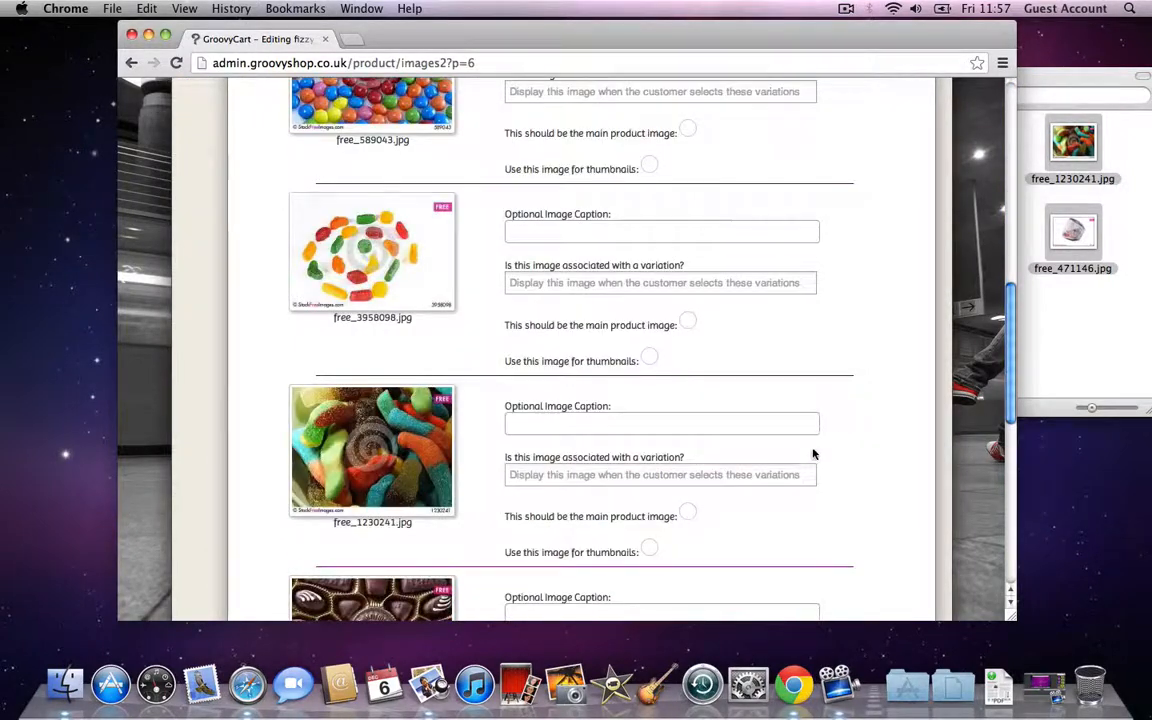
click(688, 513)
click(733, 478)
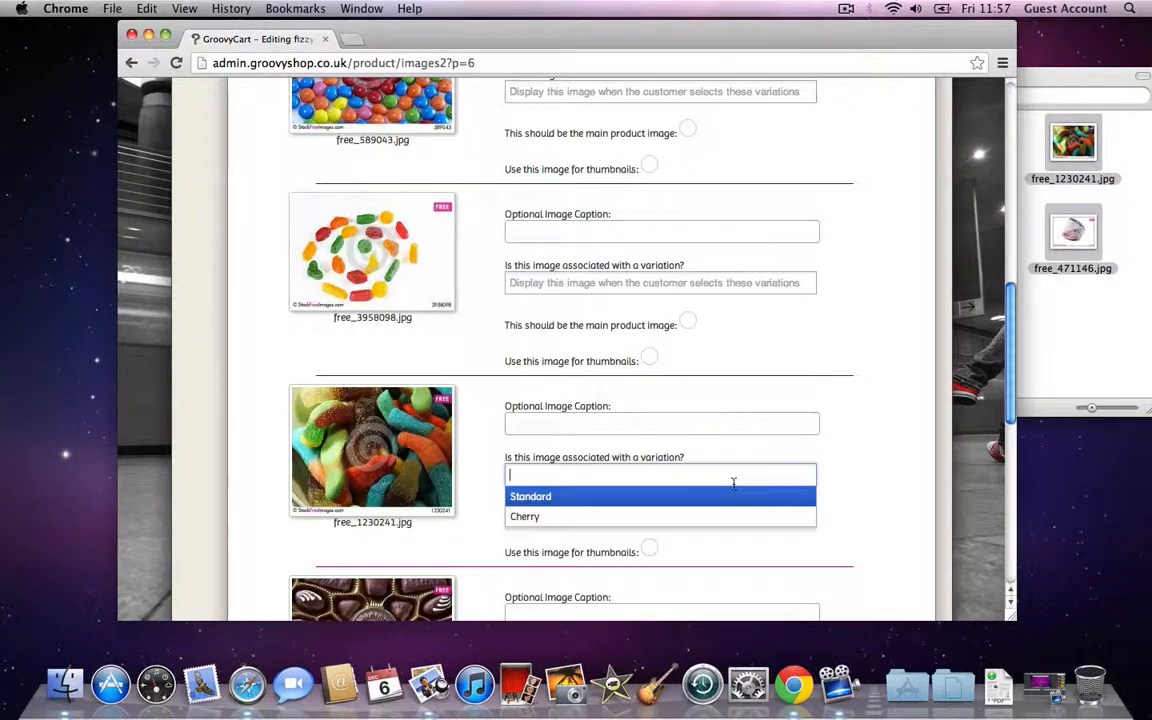
click(594, 497)
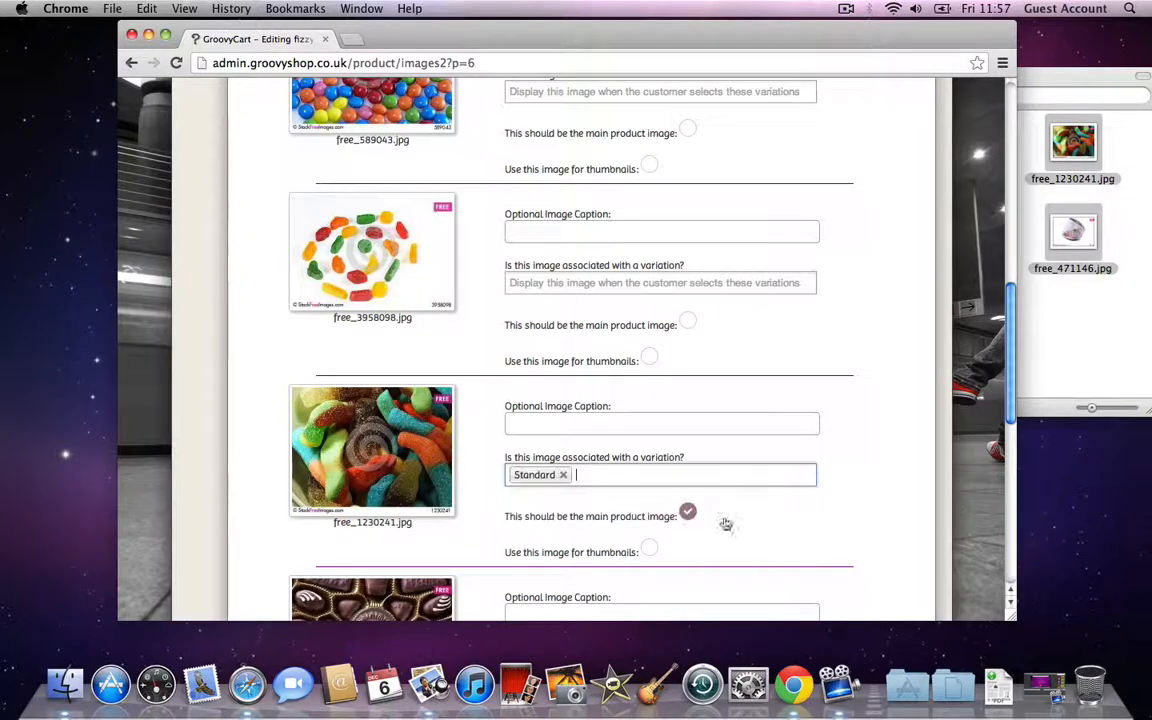
Step: Caption it 'These are yummy cola bottles' and use free_8405705.jpg for thumbnails
click(770, 429)
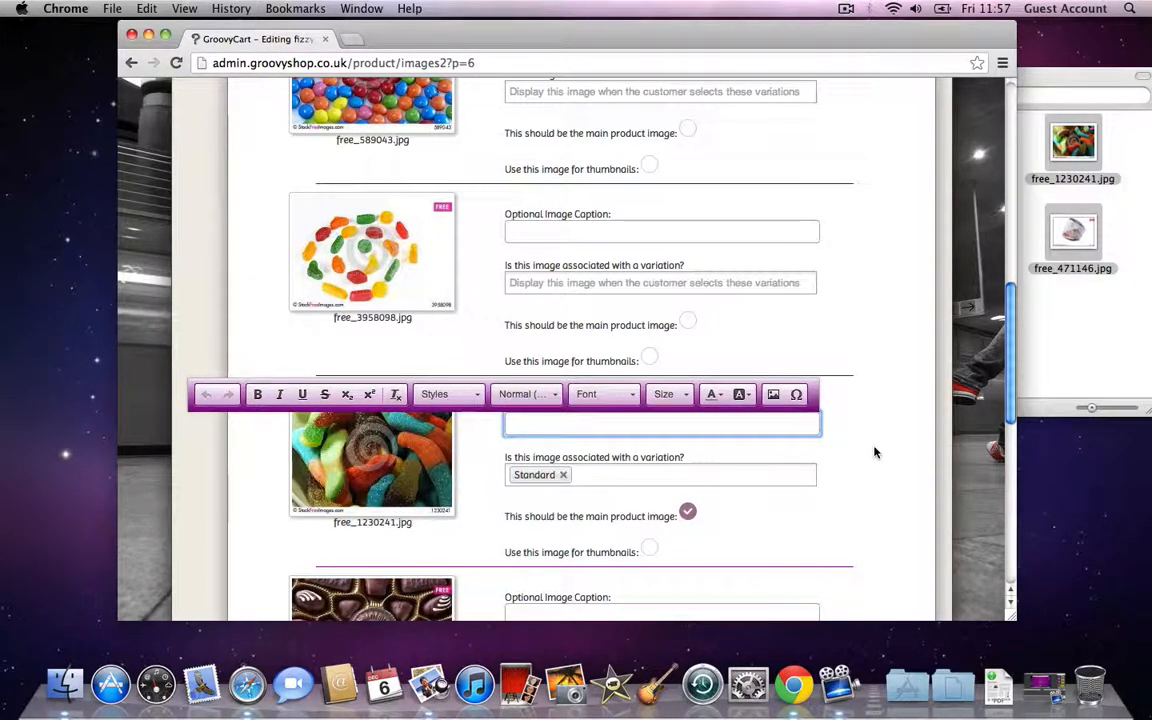
text(Thi)
text(se are )
text(yummy )
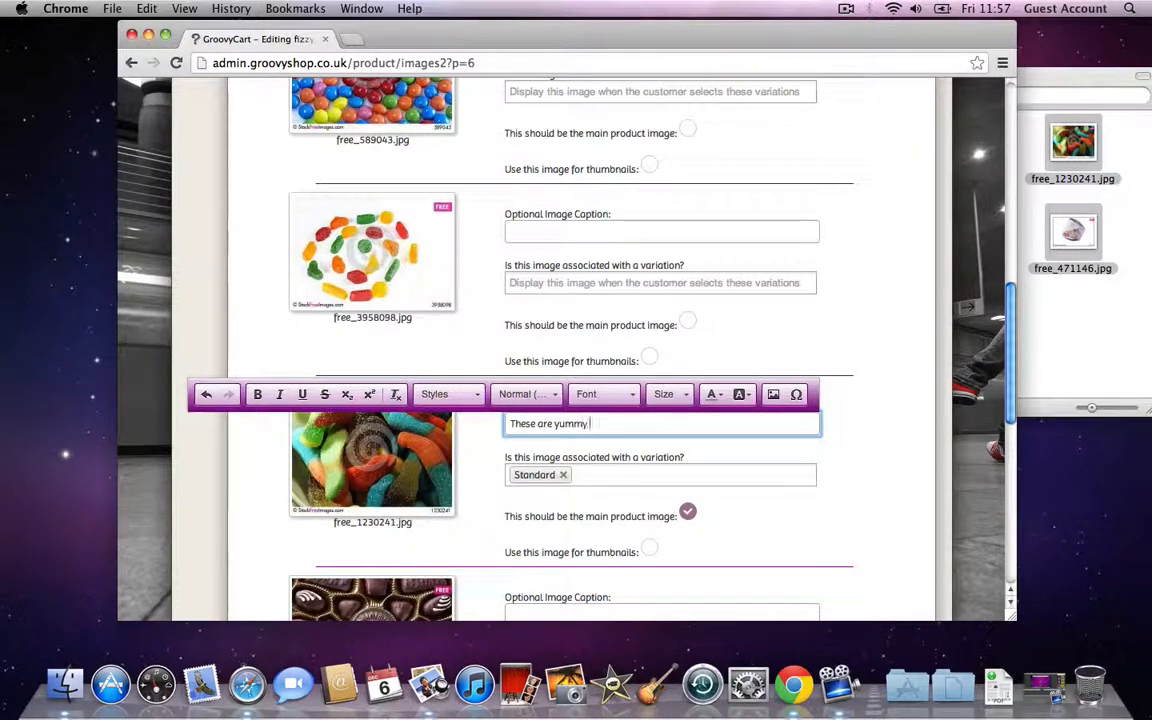
text(colo)
text( bott)
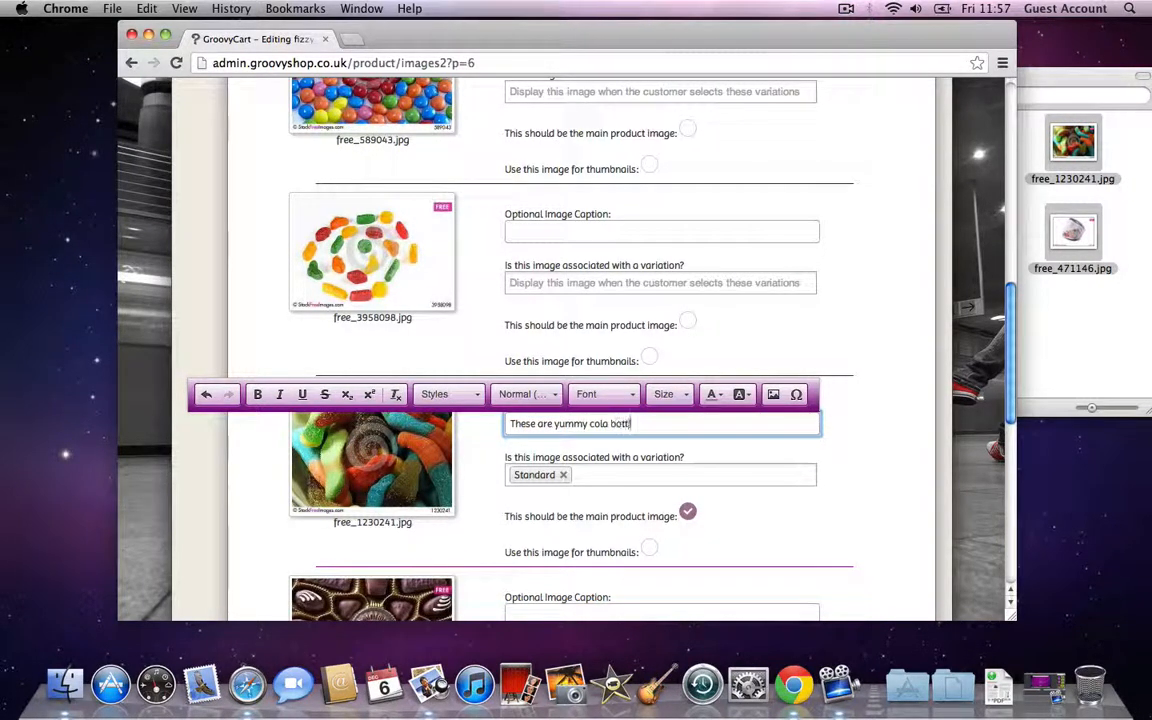
text(les)
click(895, 476)
scroll(892, 477, down, 3)
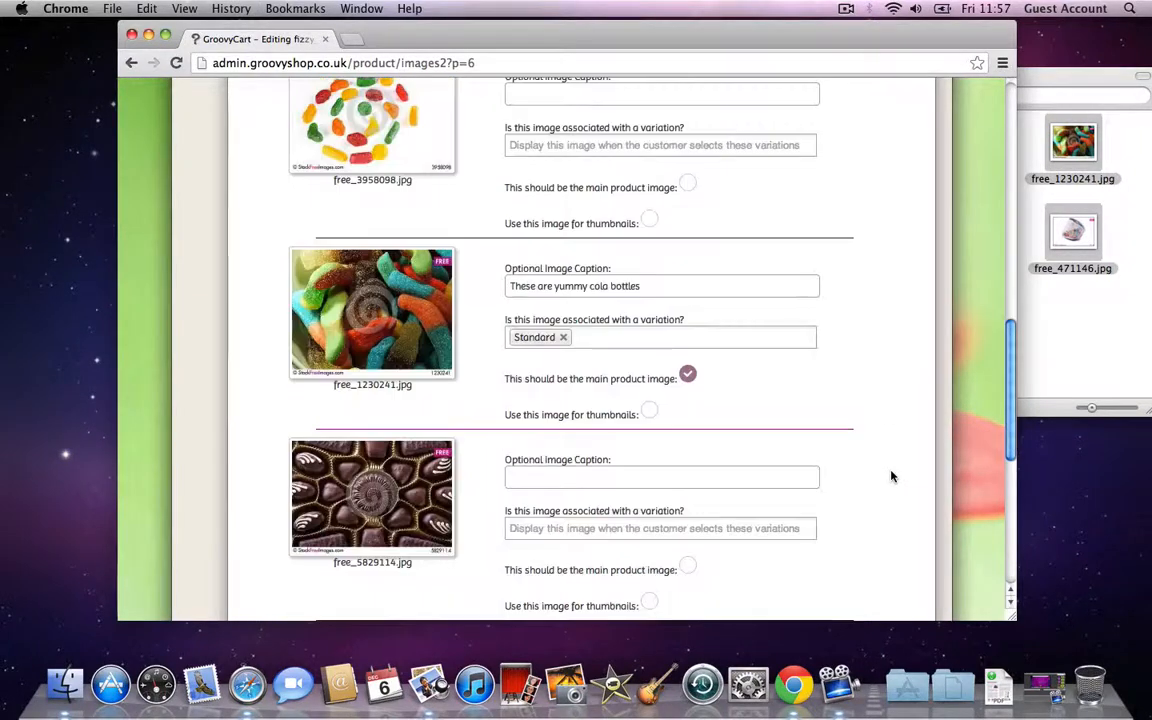
scroll(892, 477, down, 8)
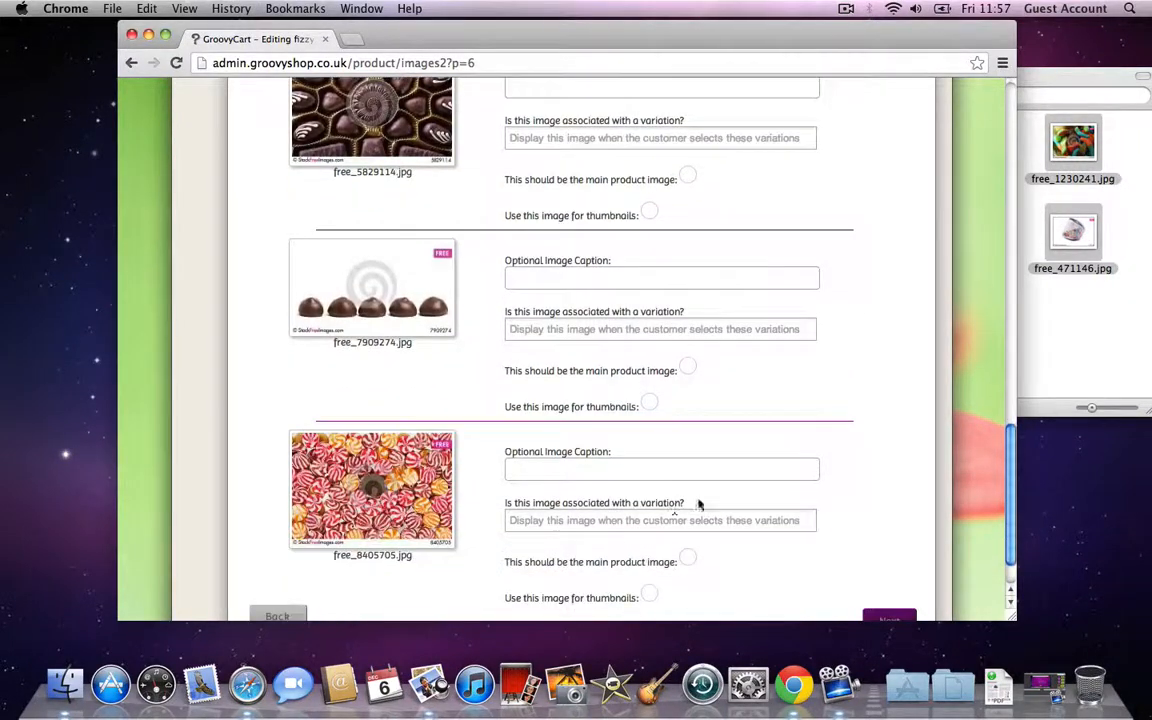
click(650, 594)
scroll(850, 580, down, 1)
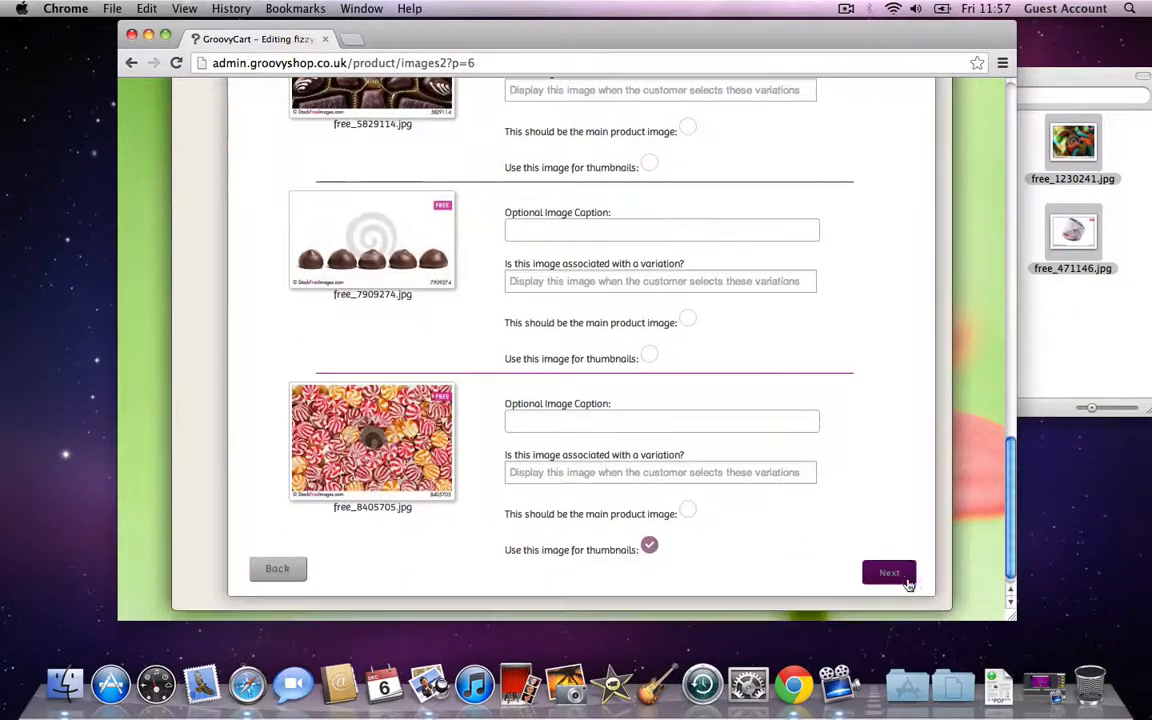
click(907, 583)
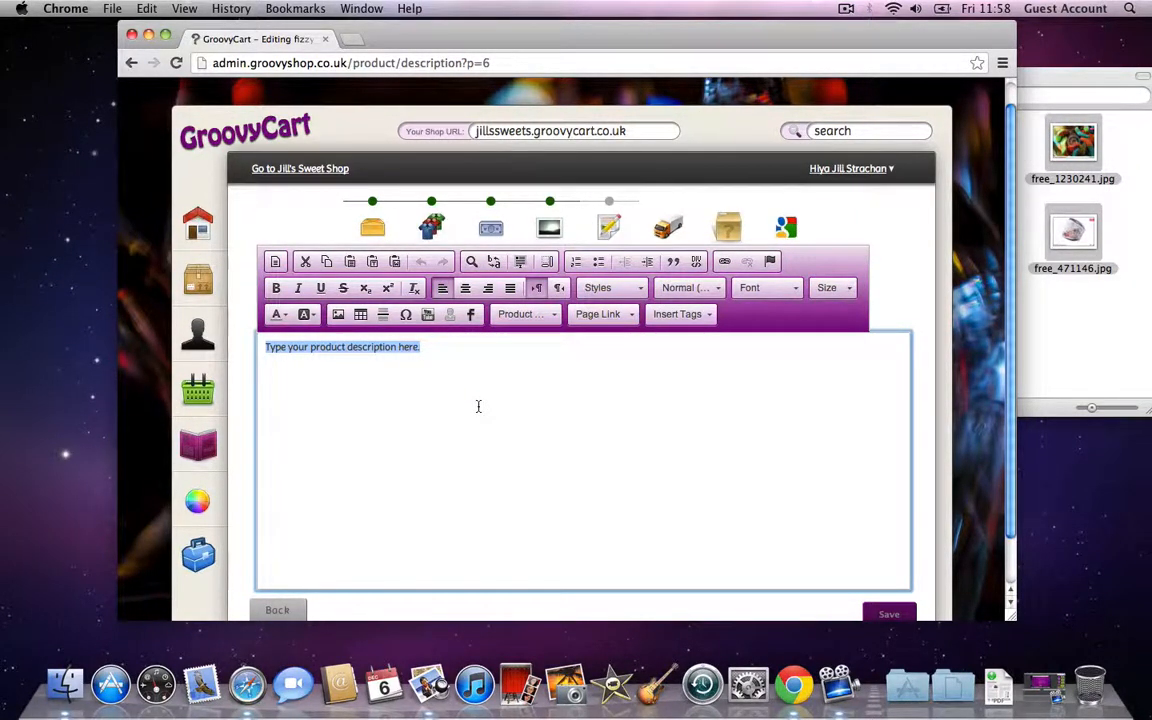
Step: Write an example description line, then 'These are the best Cola Bottles around' on a second line
text(This is a )
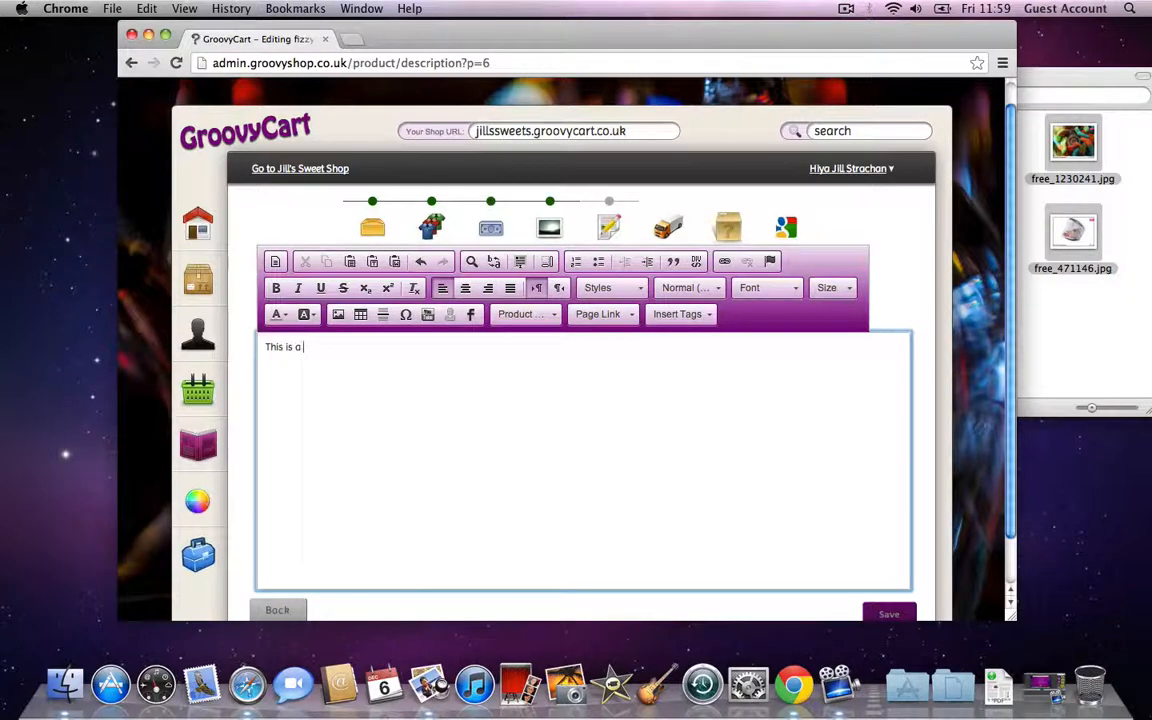
text(n example description for my Co)
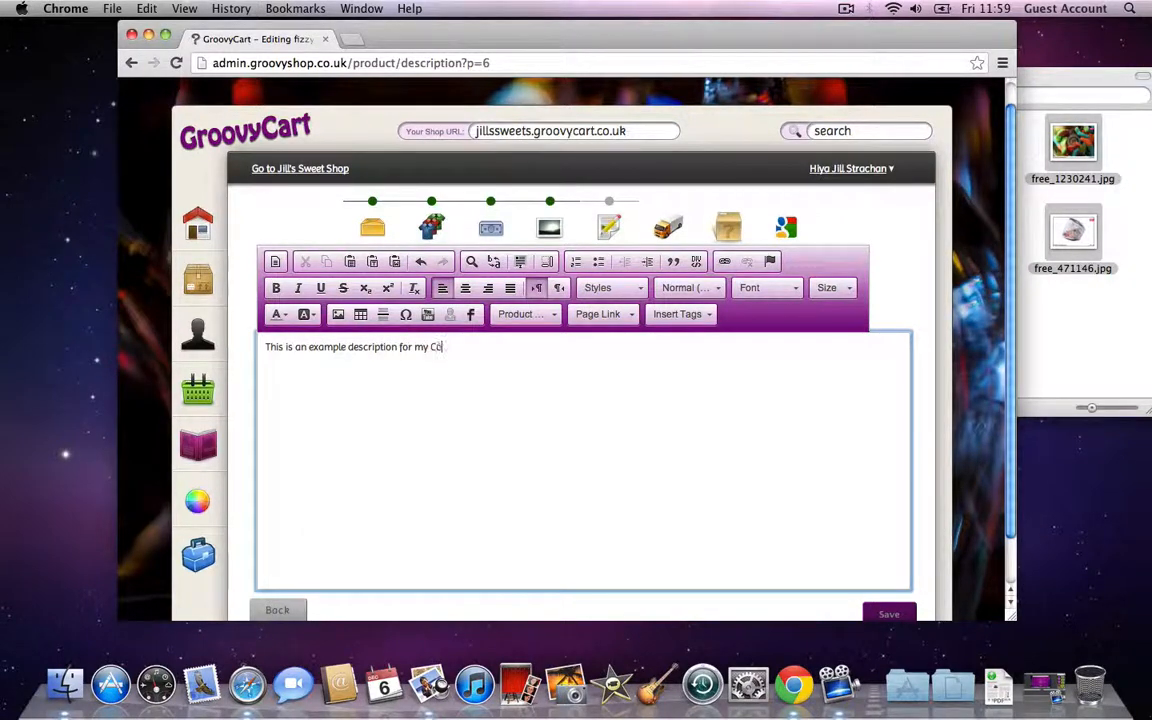
key(BackSpace)
key(BackSpace)
text(.)
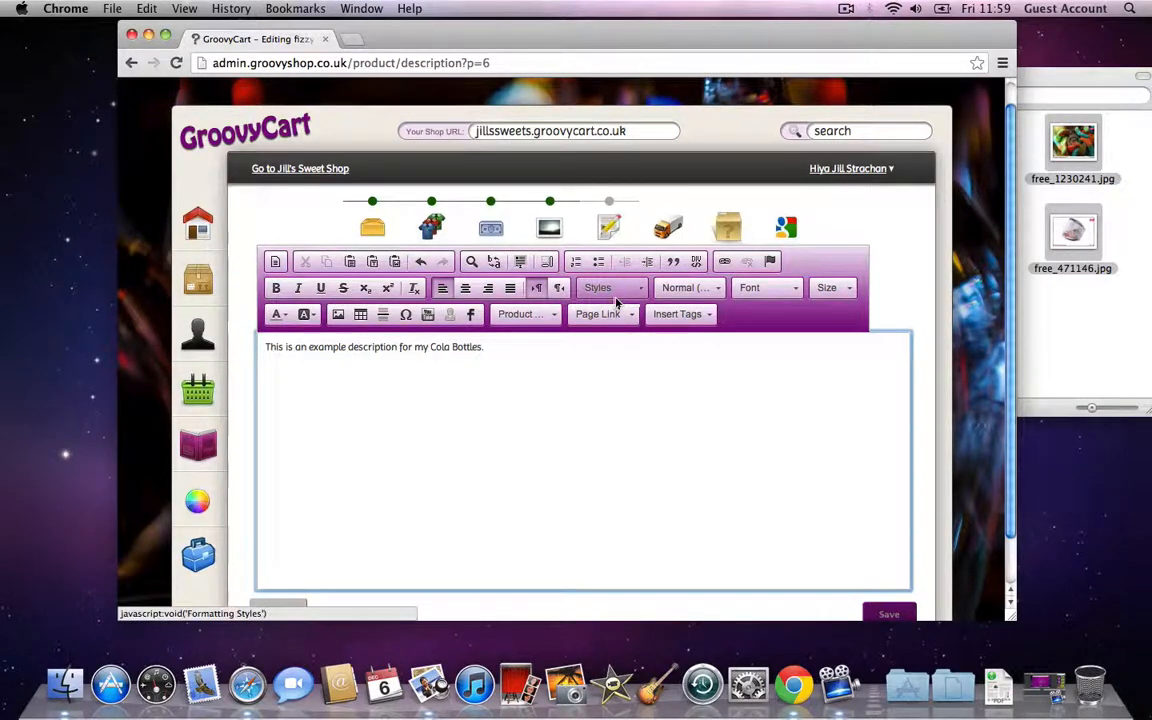
key(Return)
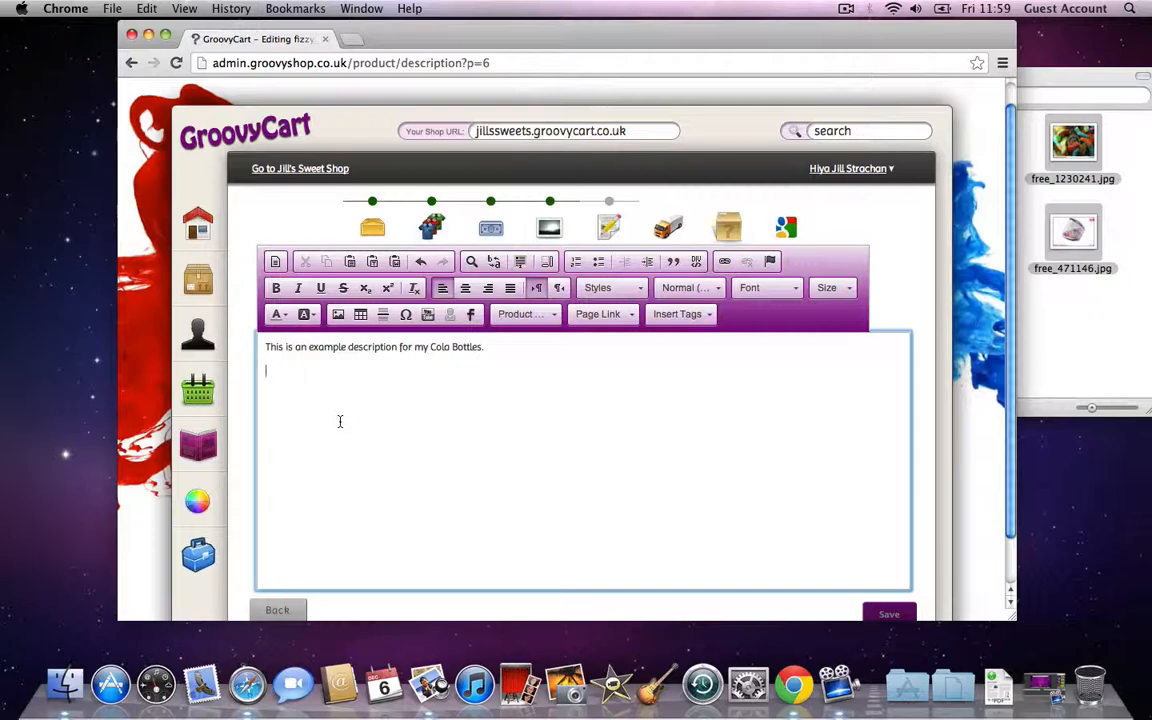
text(These are the best )
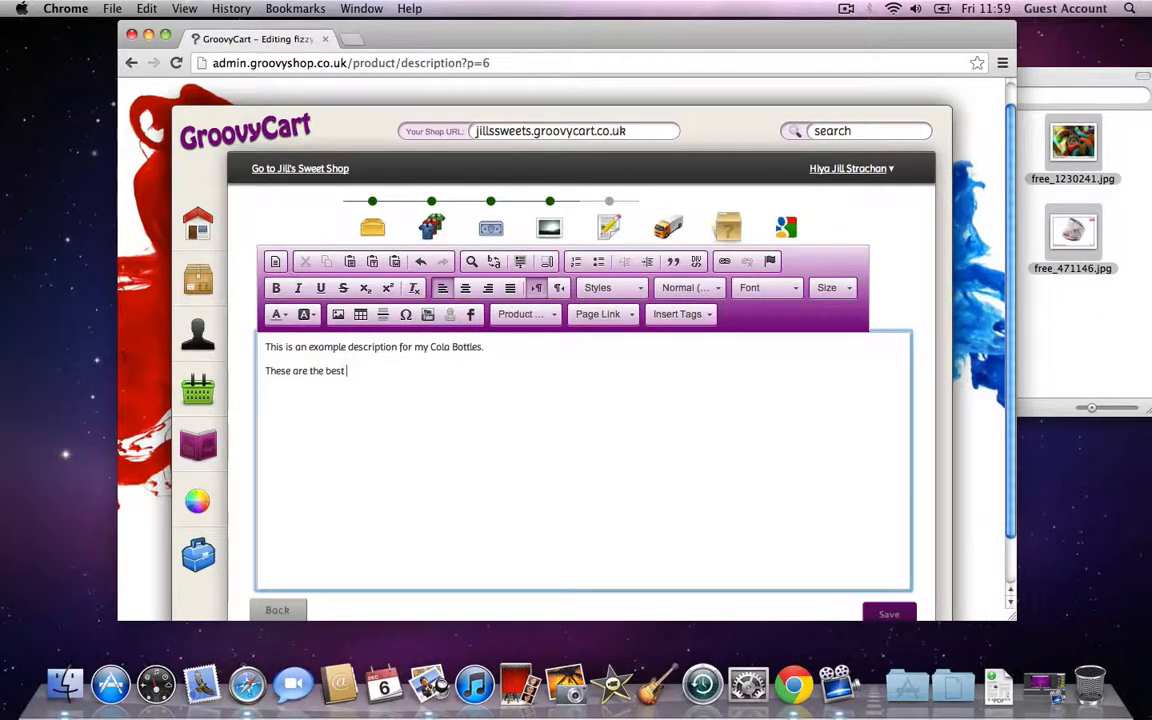
text(Cola Bottles around.)
Step: Format the second line as a Quote Block and save the description
drag(436, 371, 246, 373)
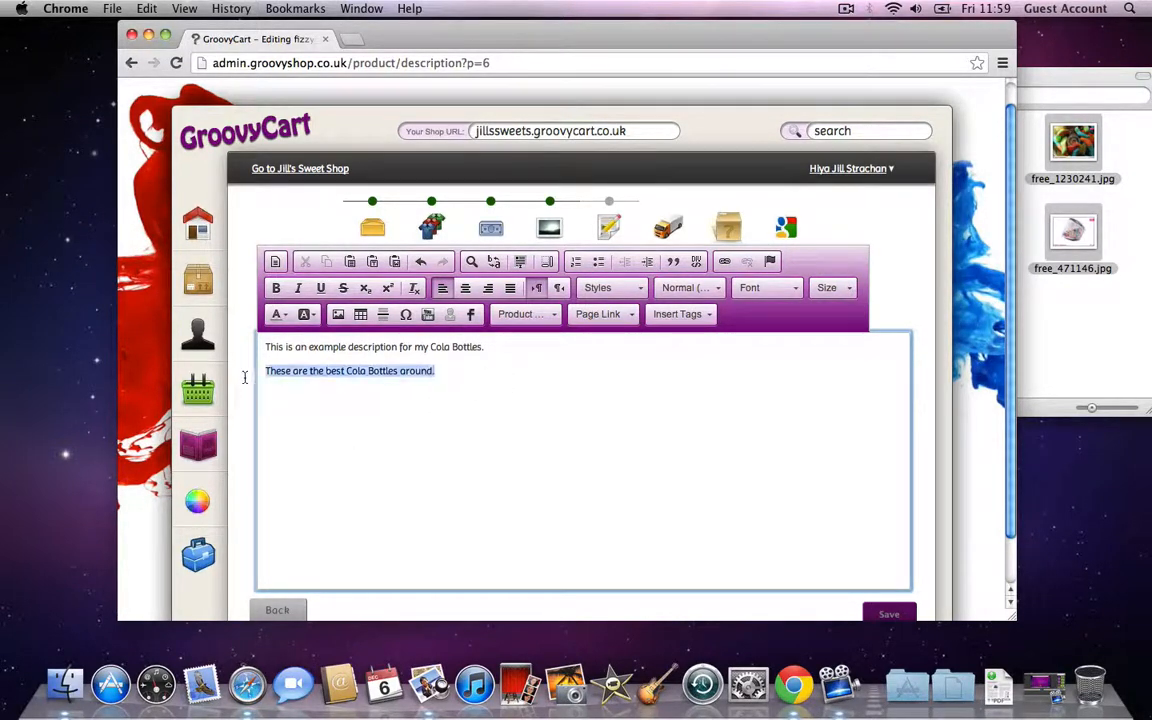
click(641, 289)
scroll(643, 291, down, 1)
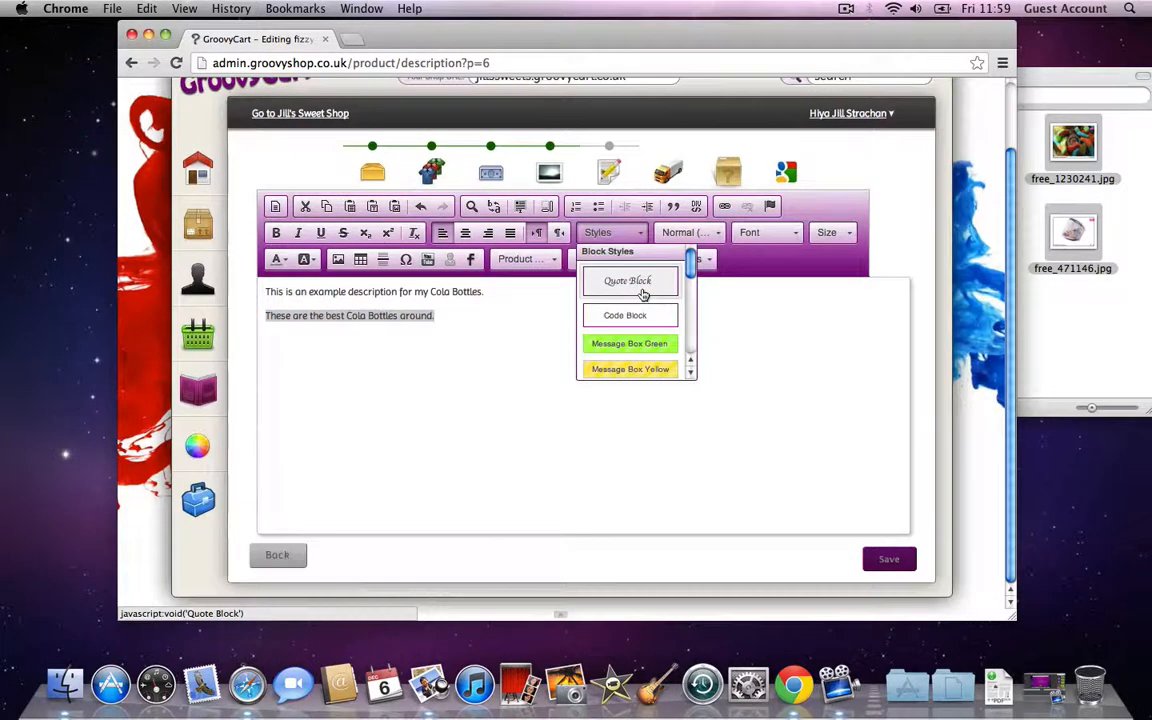
click(641, 289)
click(635, 455)
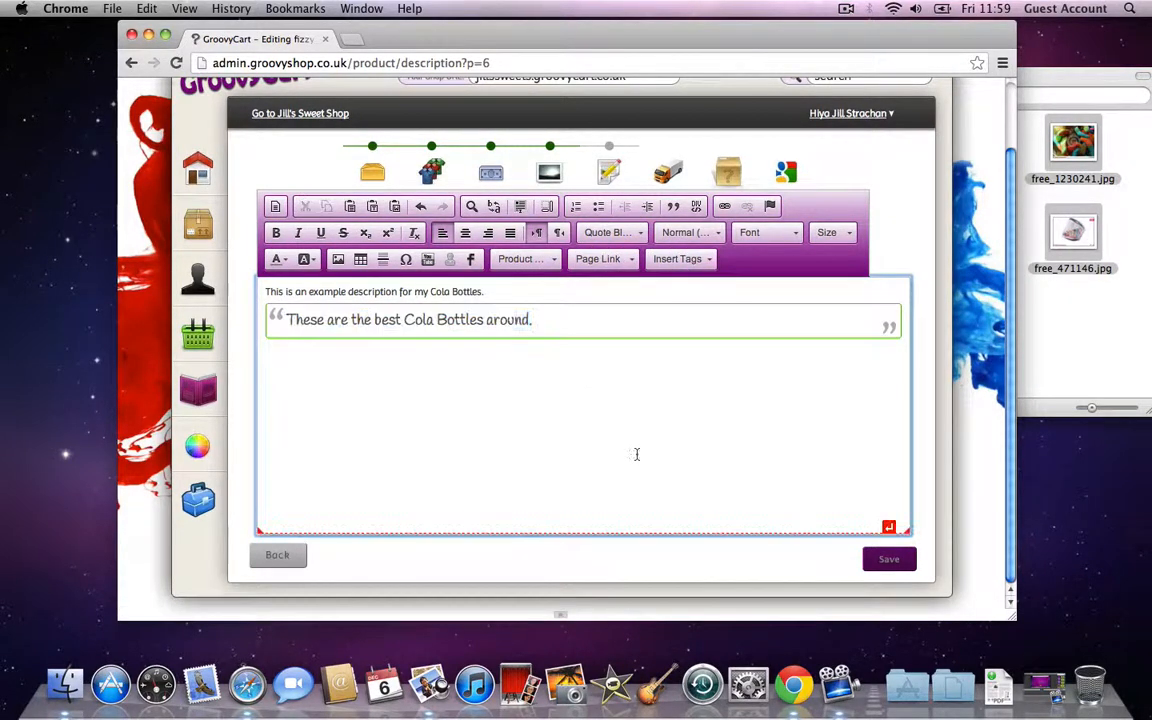
click(889, 560)
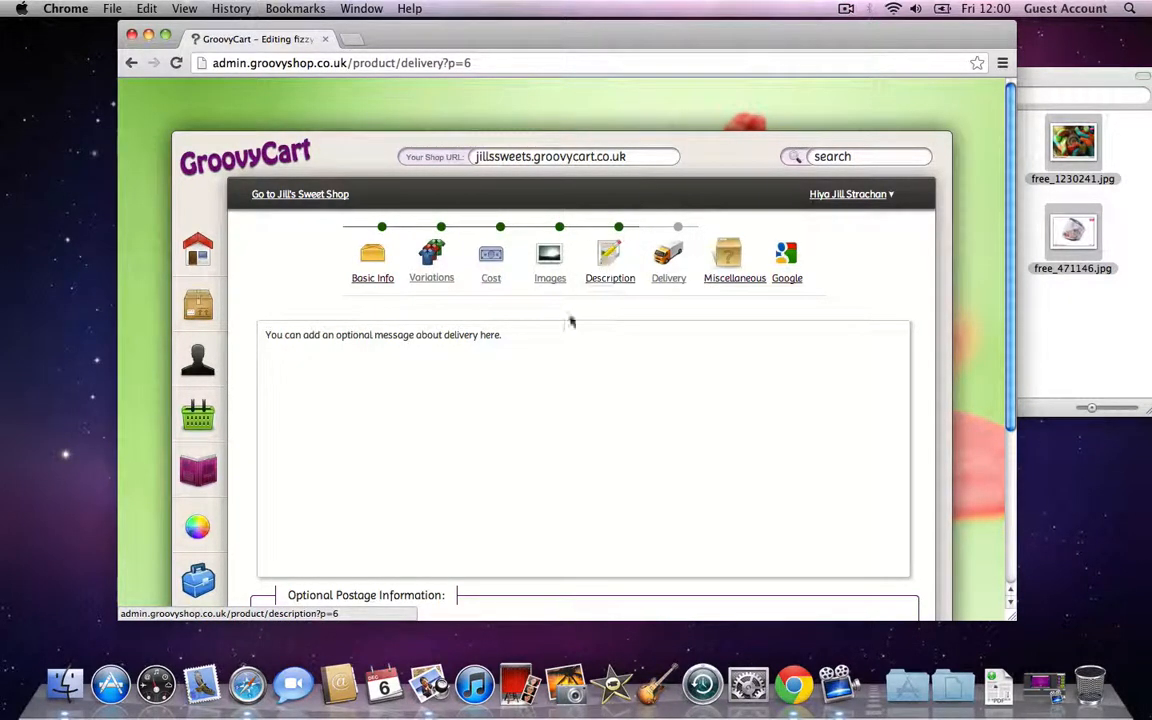
Step: Leave the delivery message unedited and go to the Miscellaneous step
drag(507, 341, 369, 341)
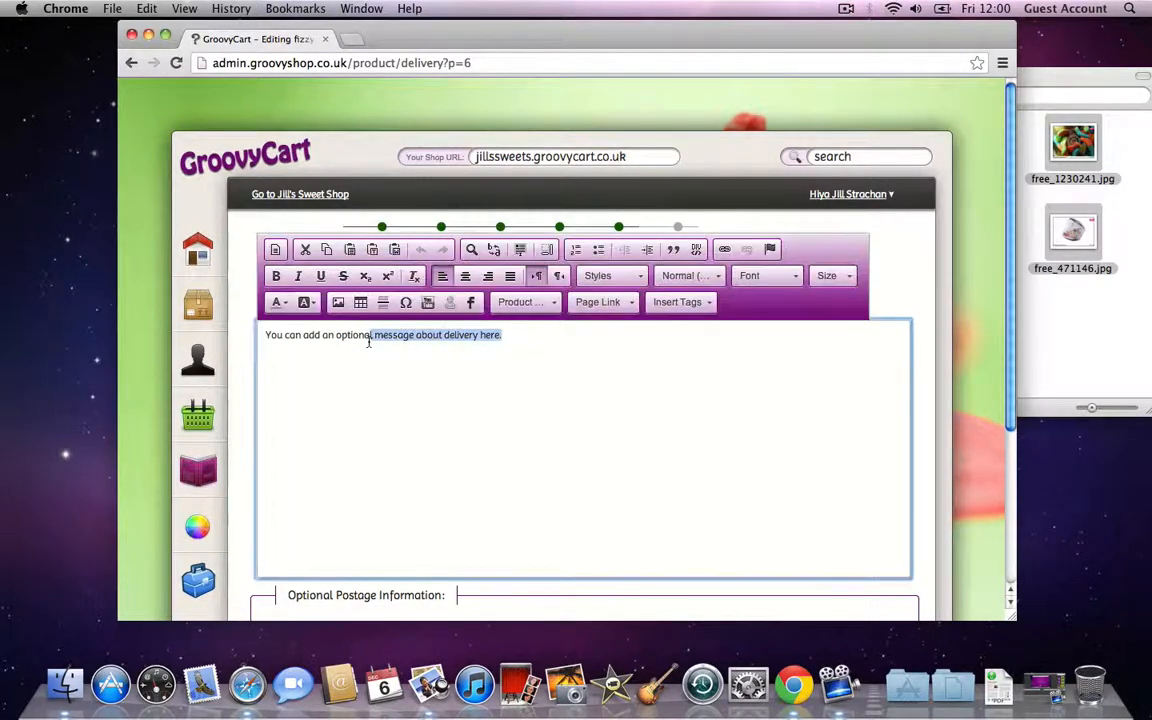
scroll(480, 371, down, 5)
scroll(578, 444, up, 5)
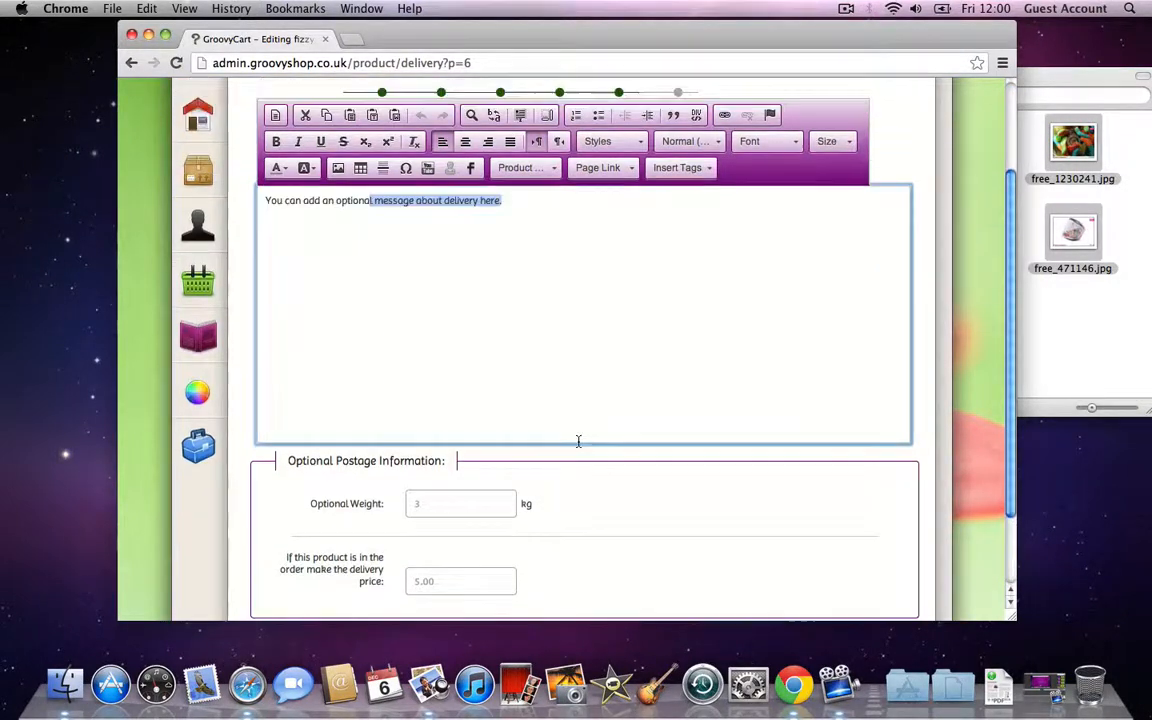
click(919, 279)
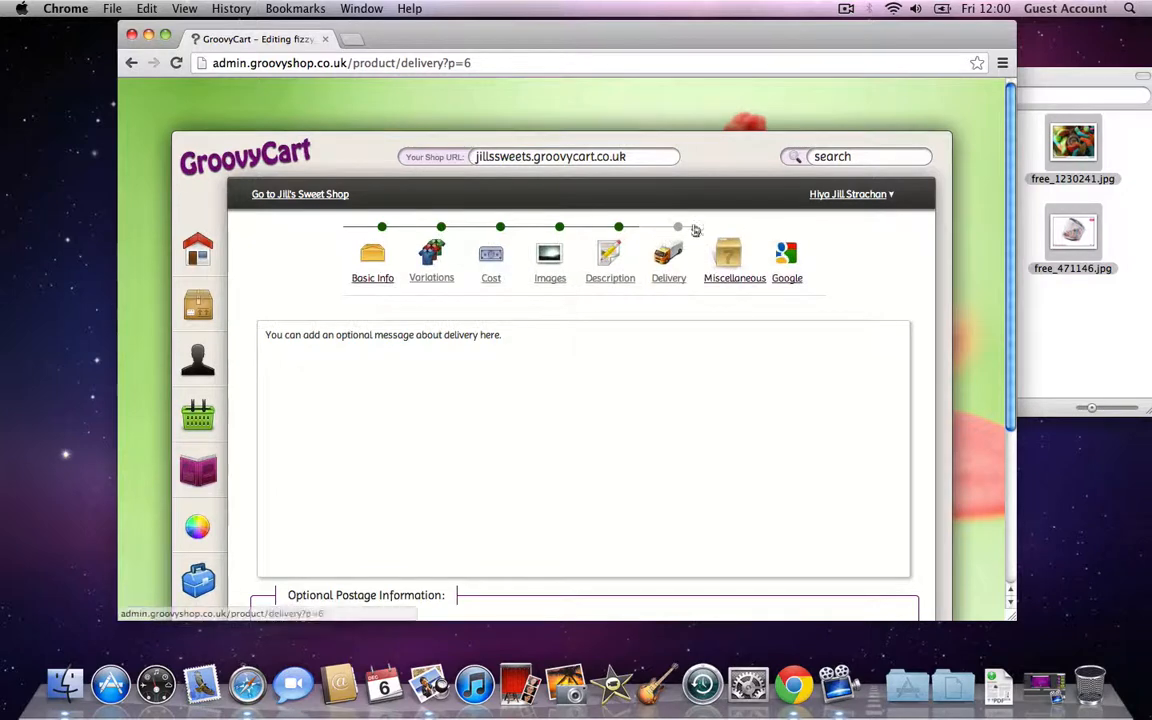
click(733, 264)
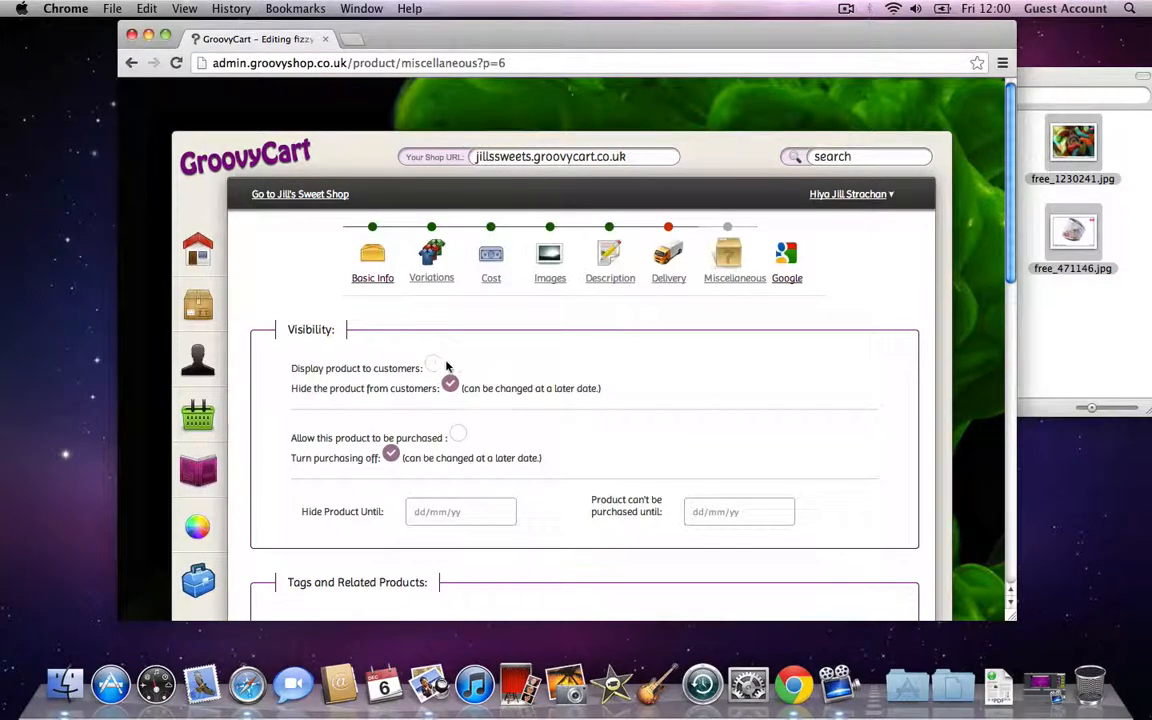
Step: Make the product visible and tag it Party Bags, Weddings, Cola and Cherry
click(434, 366)
scroll(555, 372, down, 5)
click(736, 414)
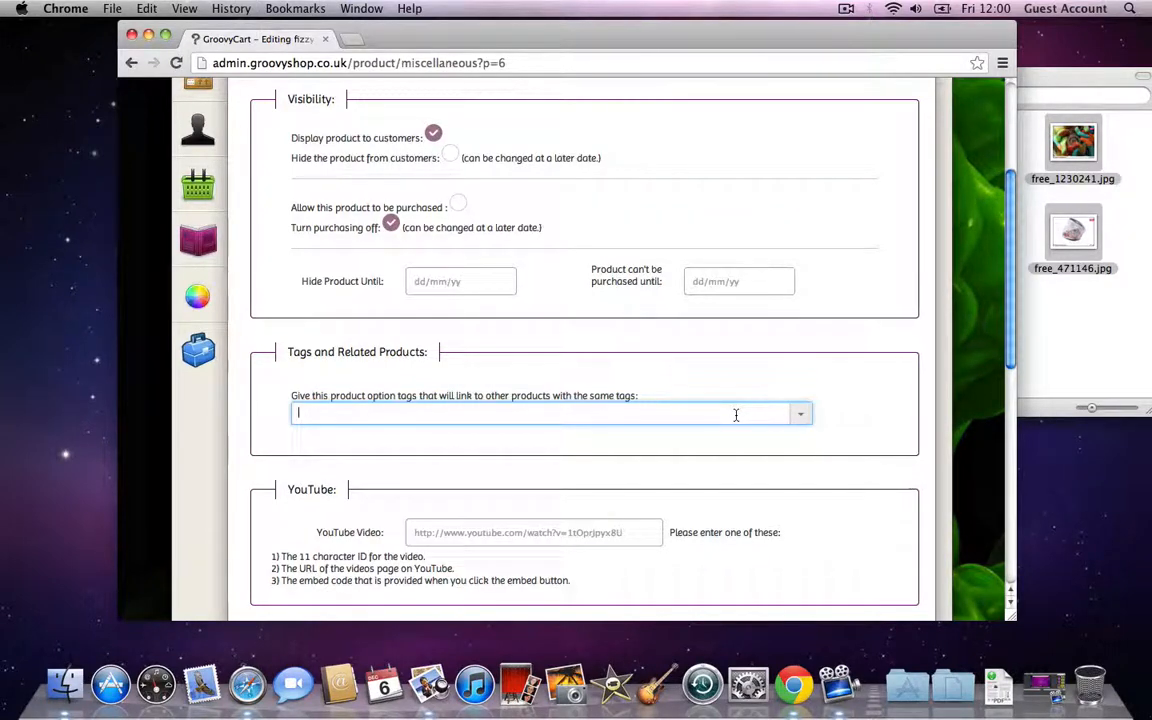
text(Bi)
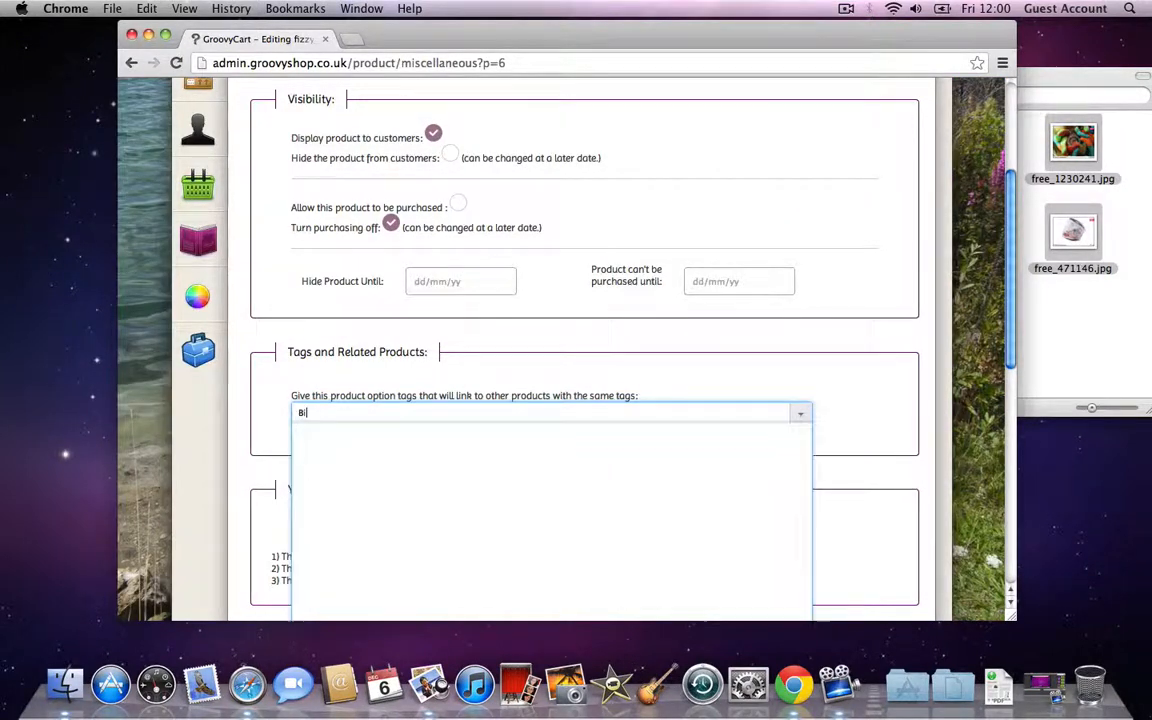
text(rthday)
key(BackSpace)
key(BackSpace)
key(BackSpace)
key(BackSpace)
key(BackSpace)
key(BackSpace)
key(BackSpace)
key(BackSpace)
text(Party Bags)
key(Return)
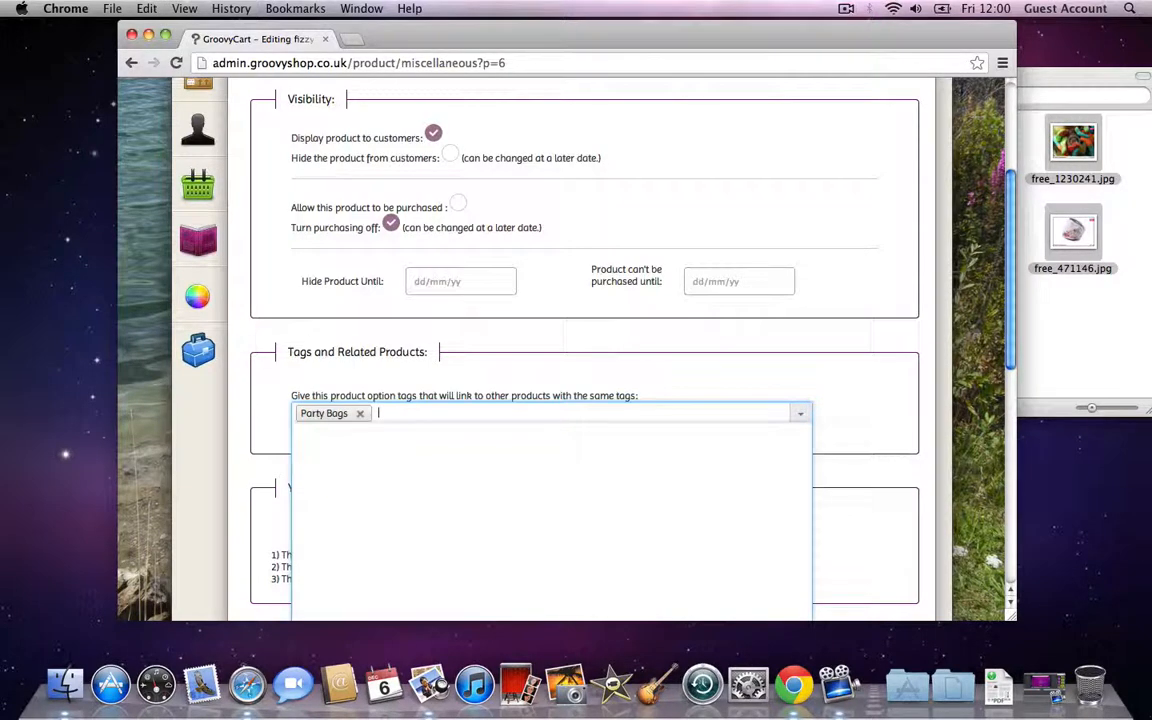
text(Weddings)
key(Return)
text(Col)
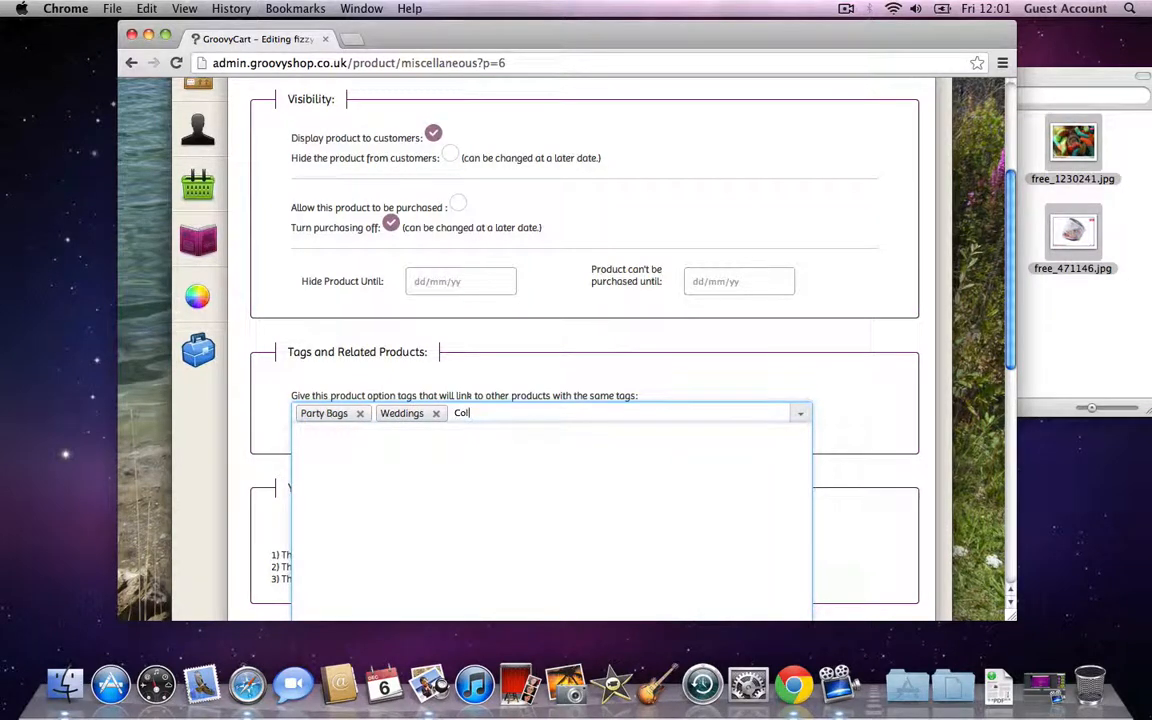
text(a)
key(Return)
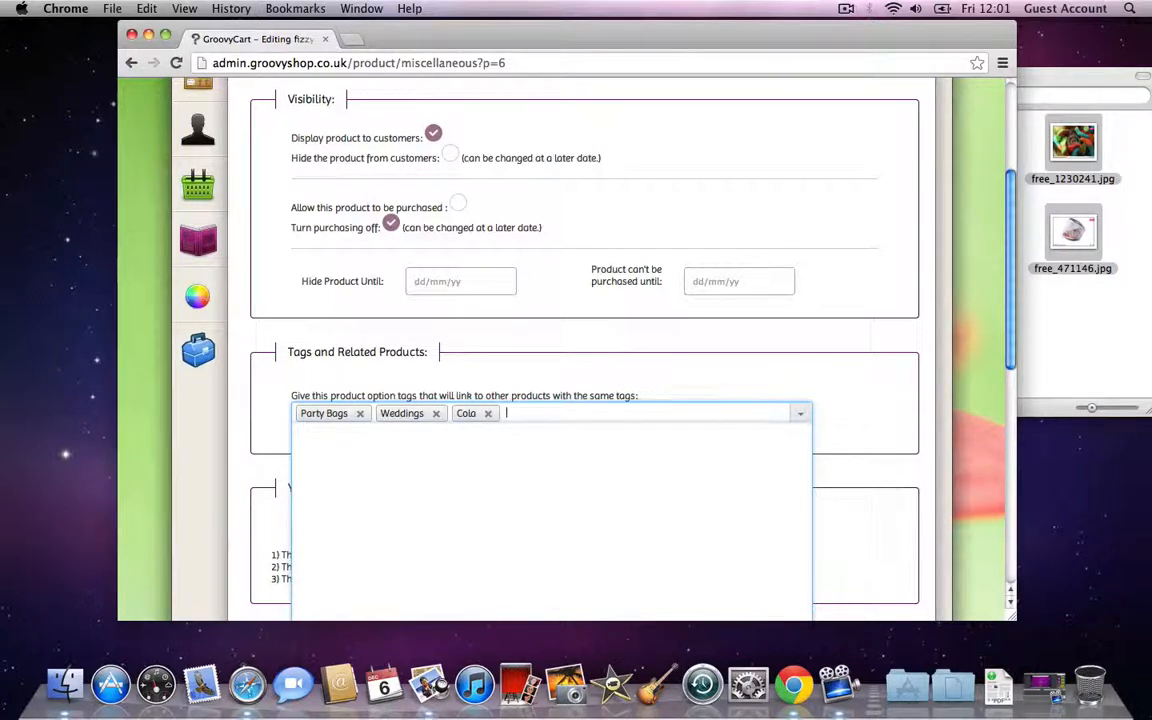
text(Cherry)
key(Return)
Step: Turn on Social Share Bar and Facebook Comments, leave the RRP fields blank, and continue
scroll(527, 400, down, 5)
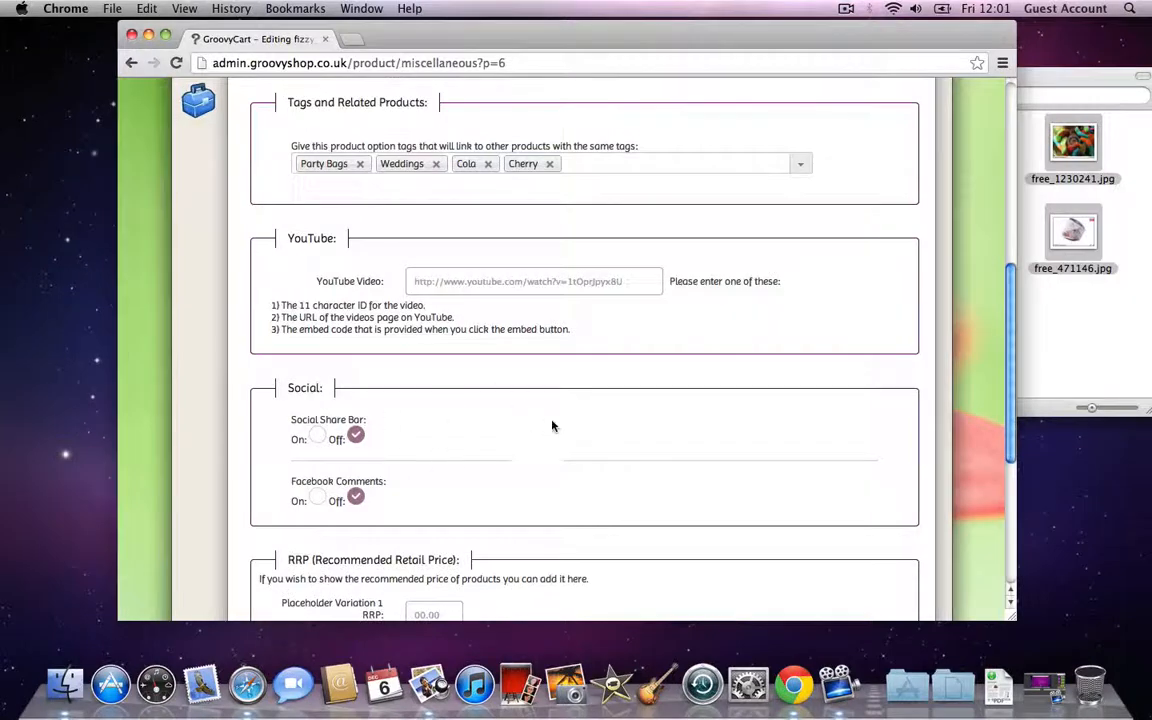
scroll(404, 427, down, 1)
click(317, 416)
click(314, 480)
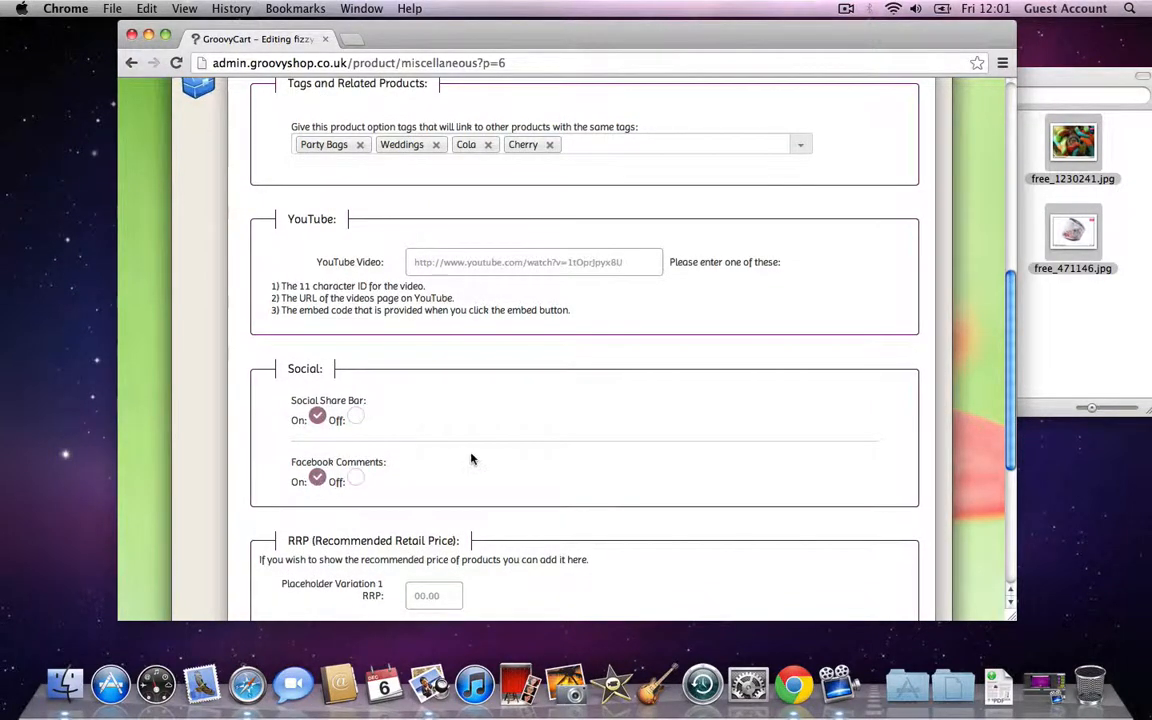
scroll(470, 458, down, 10)
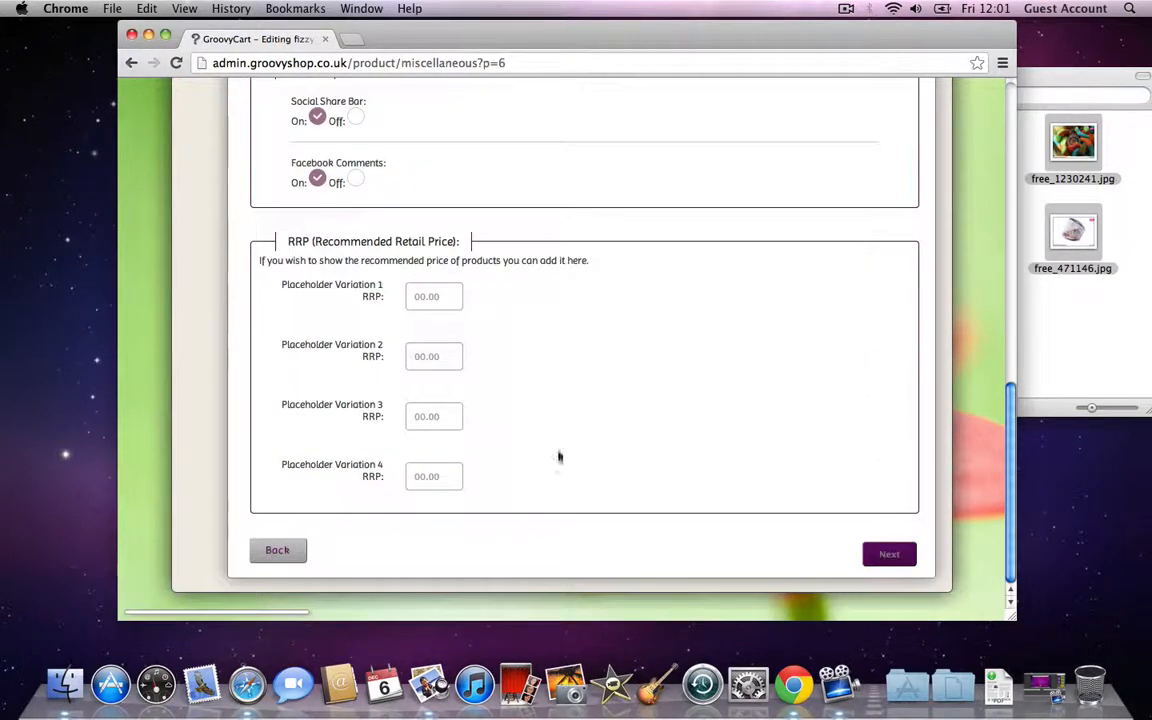
click(879, 553)
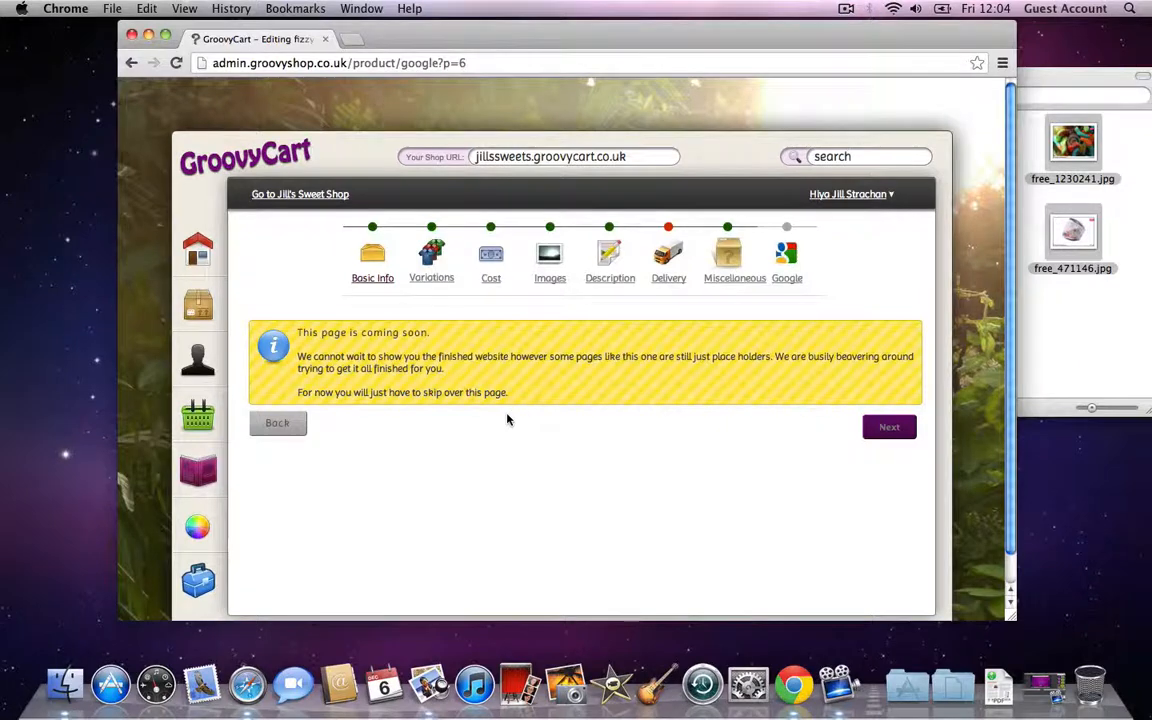
Step: Skip the Google 'coming soon' step to reach the 'And Now You're Finished' page
click(880, 430)
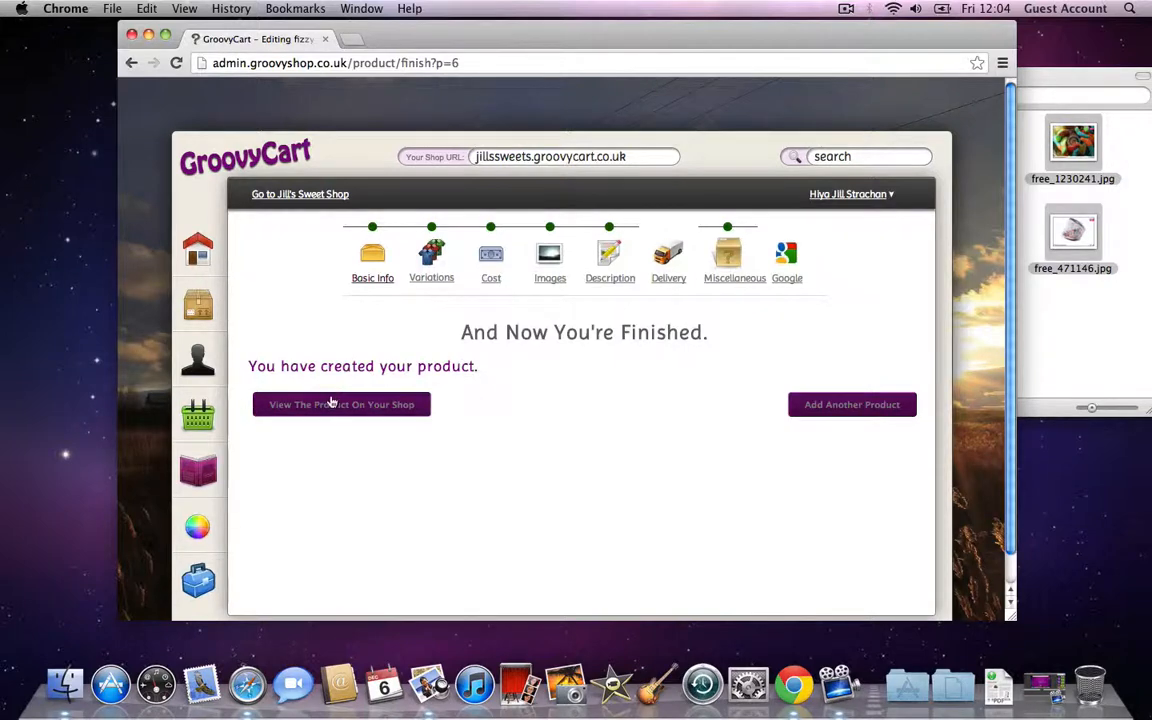
Step: Open Fizzy Cola Bottles on the live shop and review its £100.00/£200.00 prices, images and tags
click(372, 410)
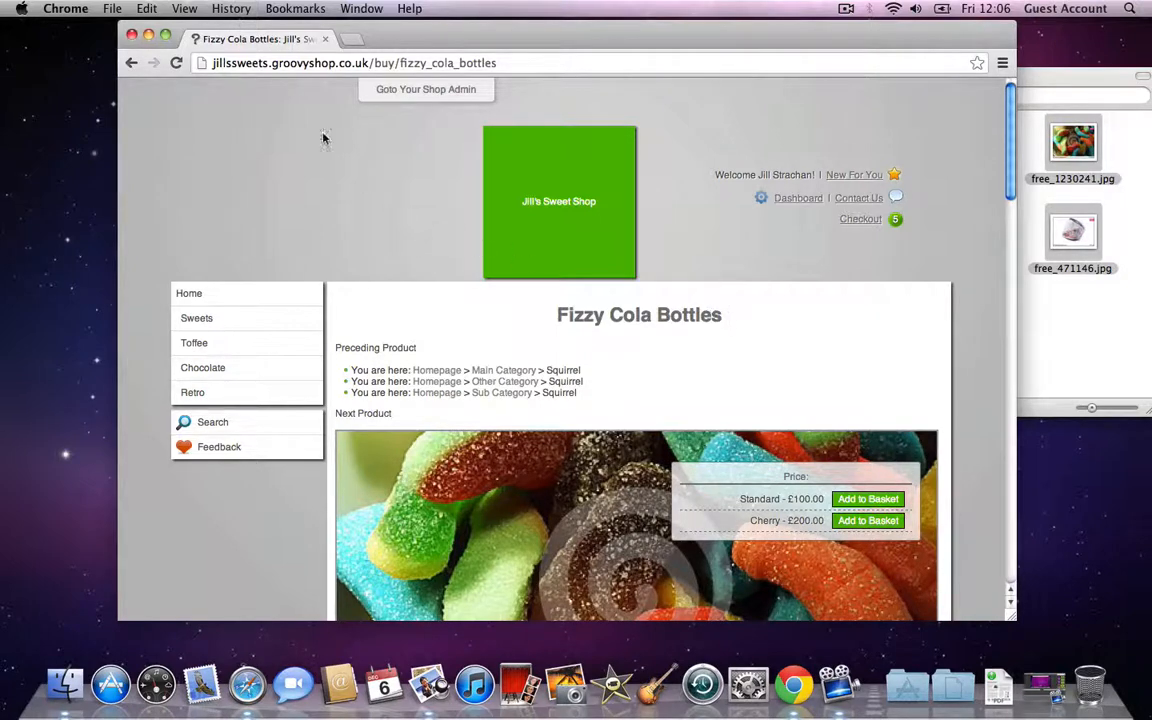
drag(238, 64, 461, 64)
click(461, 64)
click(980, 139)
drag(1011, 135, 1011, 287)
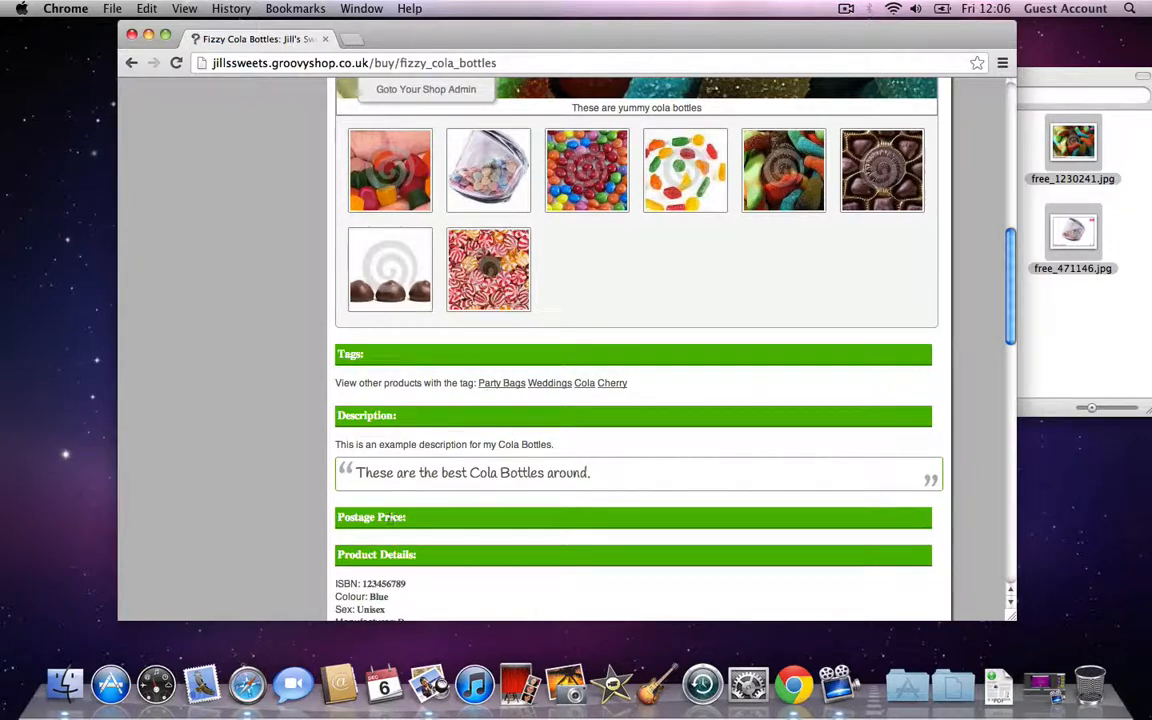
scroll(655, 432, up, 5)
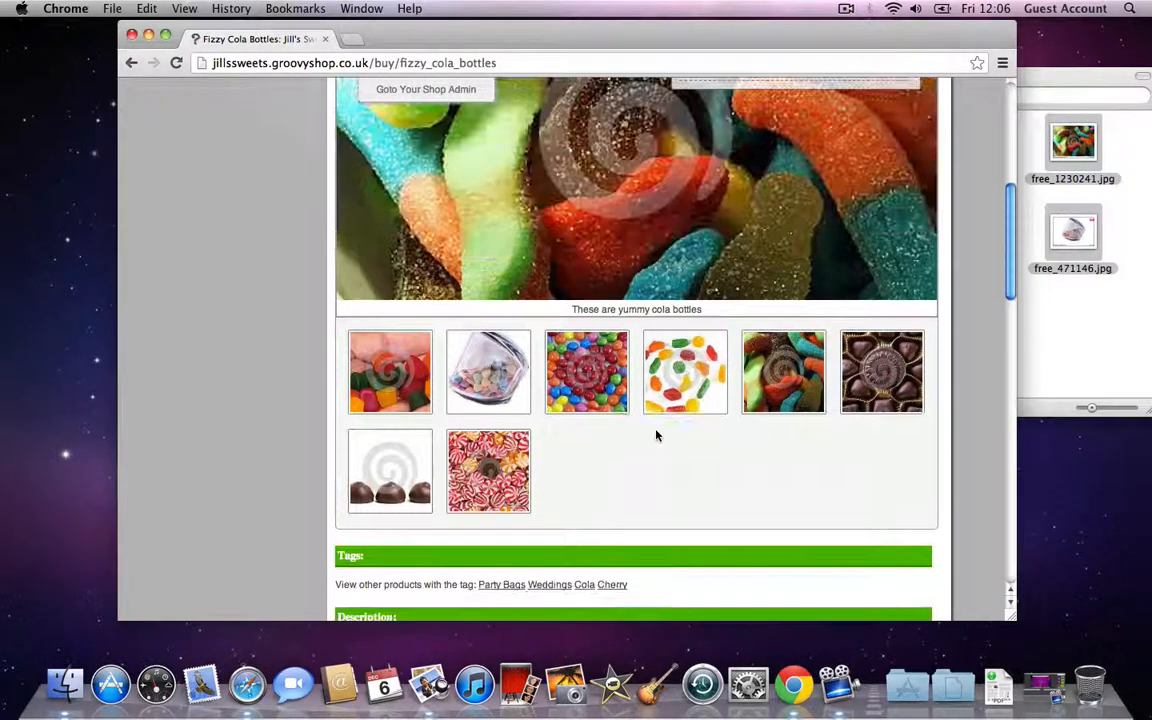
drag(1011, 286, 1011, 187)
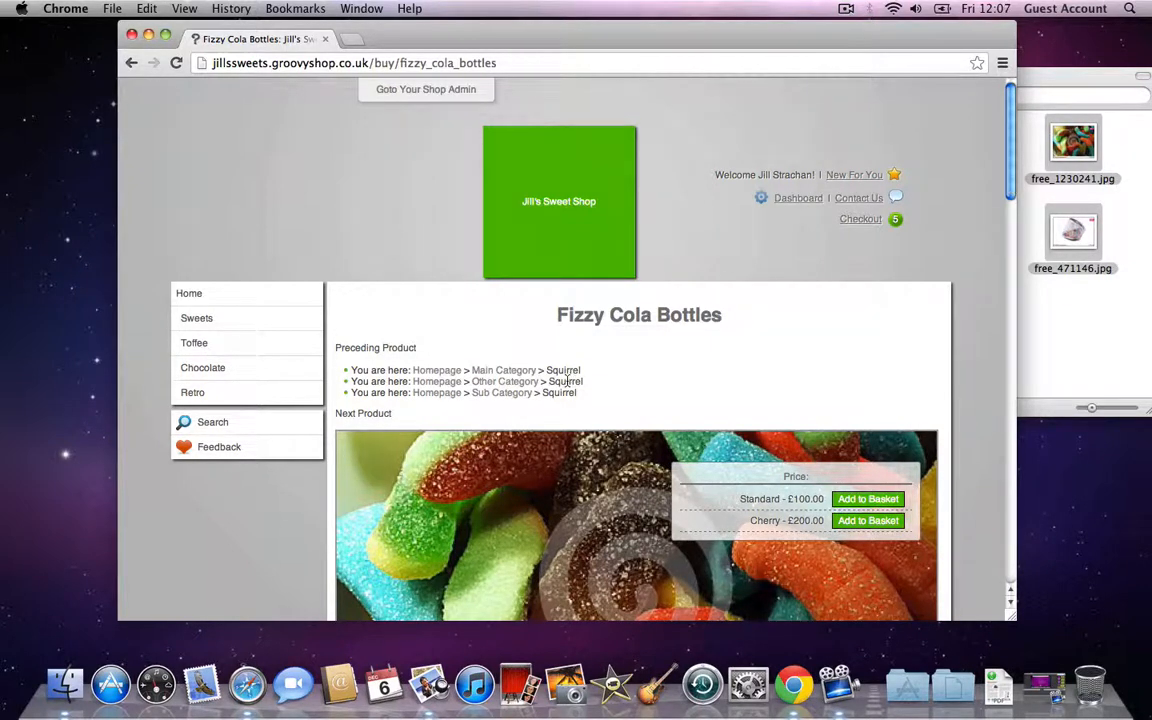
Step: Return to the admin Homepage and look over the hits, customers and orders graphs and stats
click(475, 100)
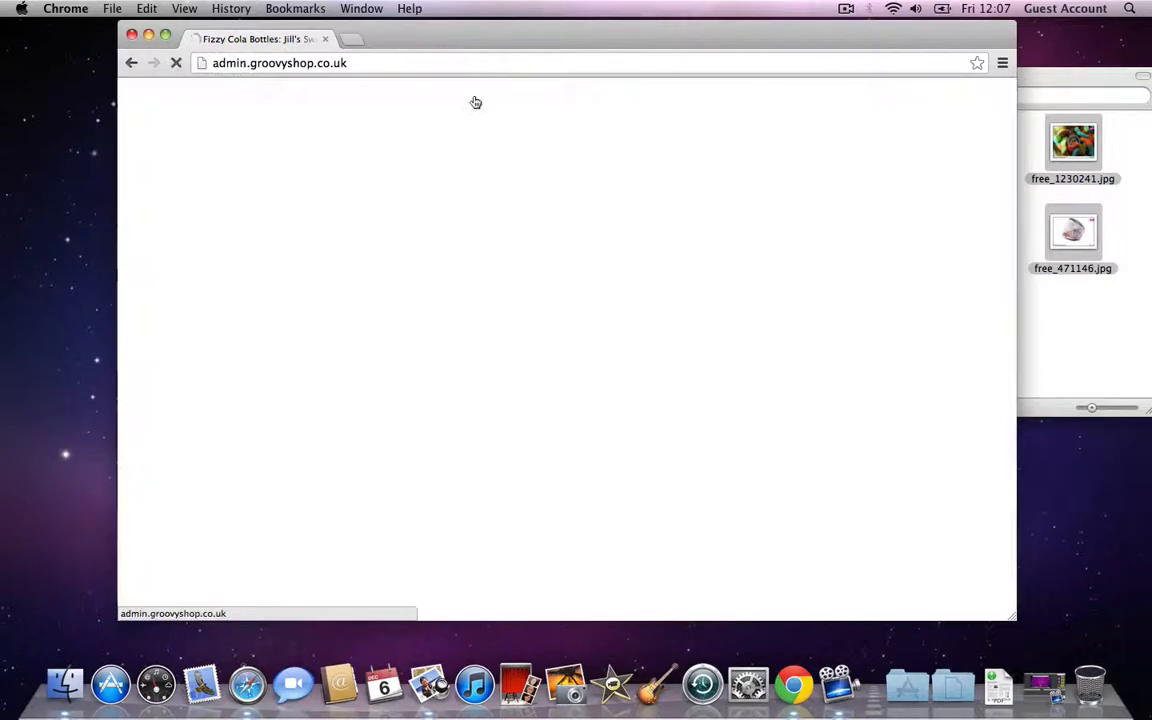
scroll(408, 453, down, 1)
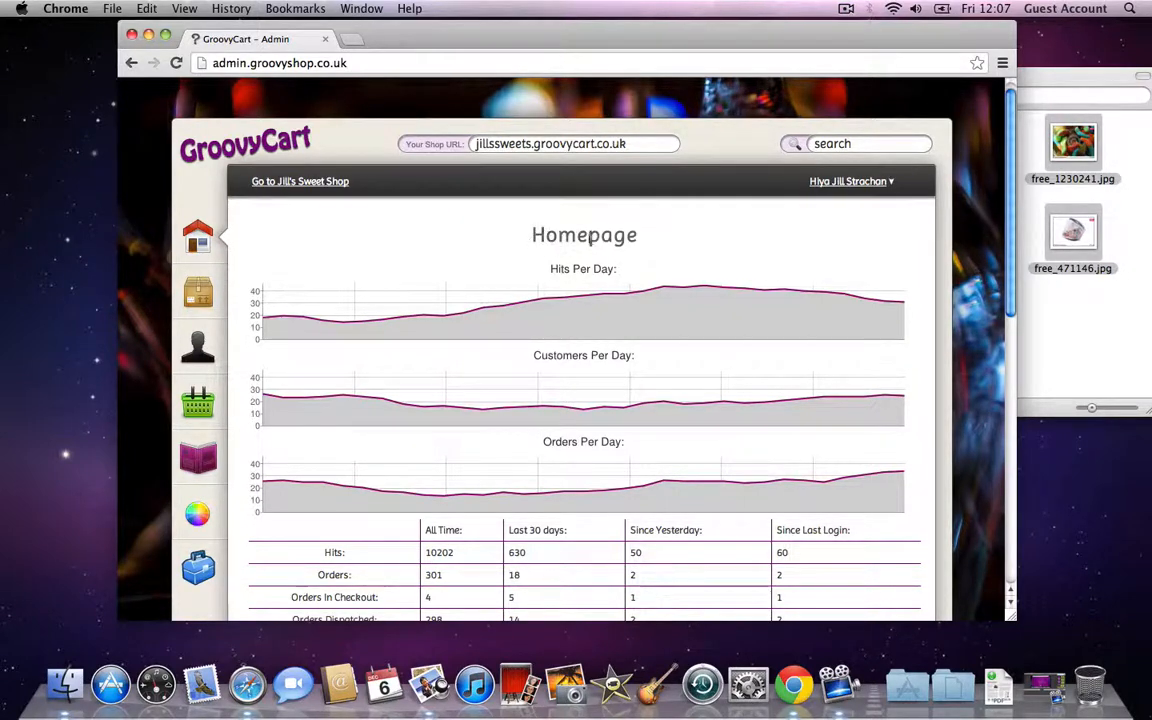
scroll(740, 254, down, 1)
scroll(740, 254, down, 1)
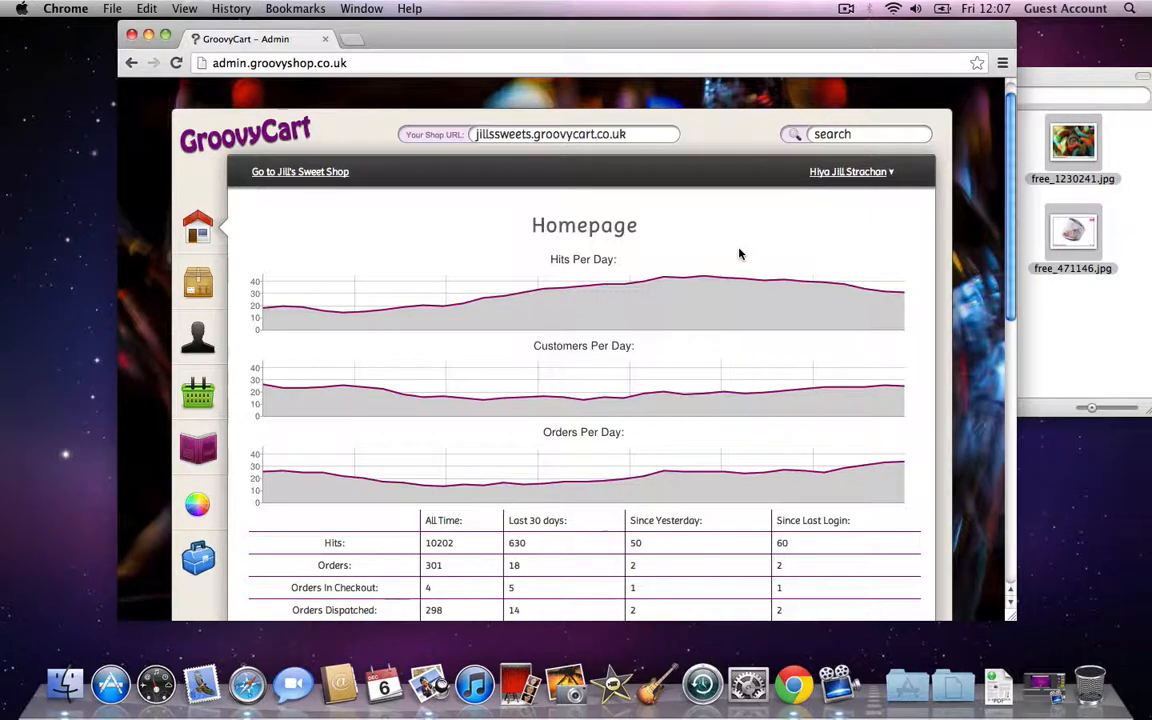
scroll(506, 360, down, 5)
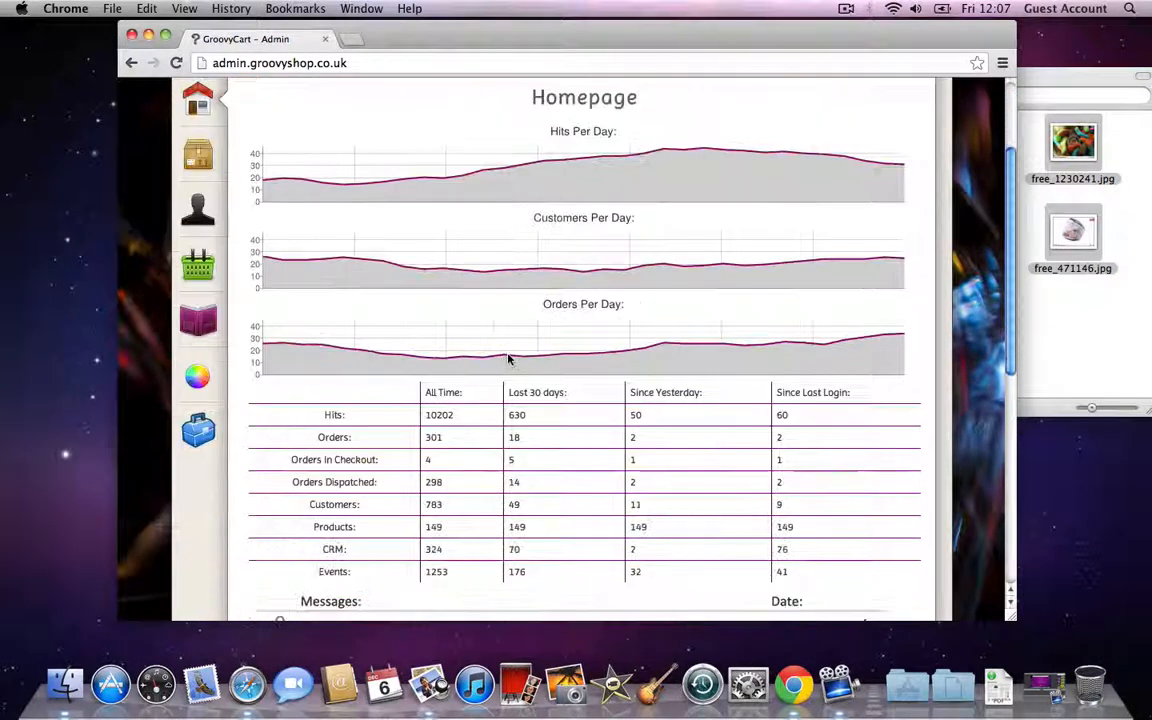
drag(447, 414, 513, 481)
click(520, 484)
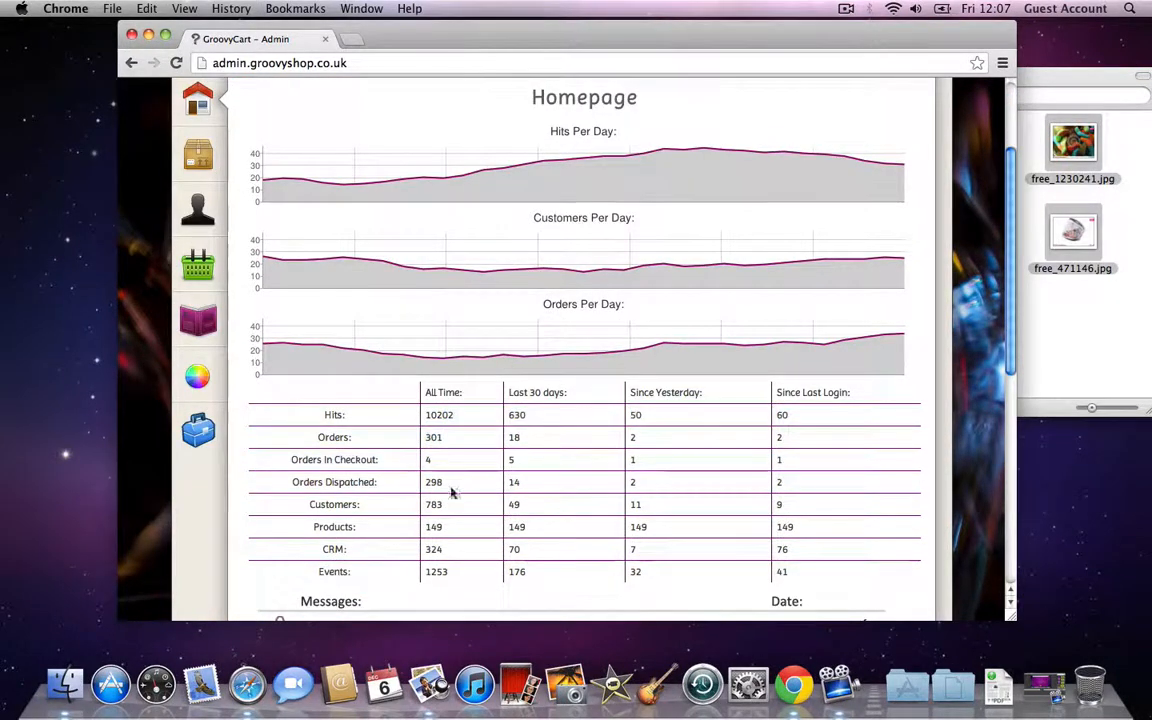
scroll(505, 481, up, 5)
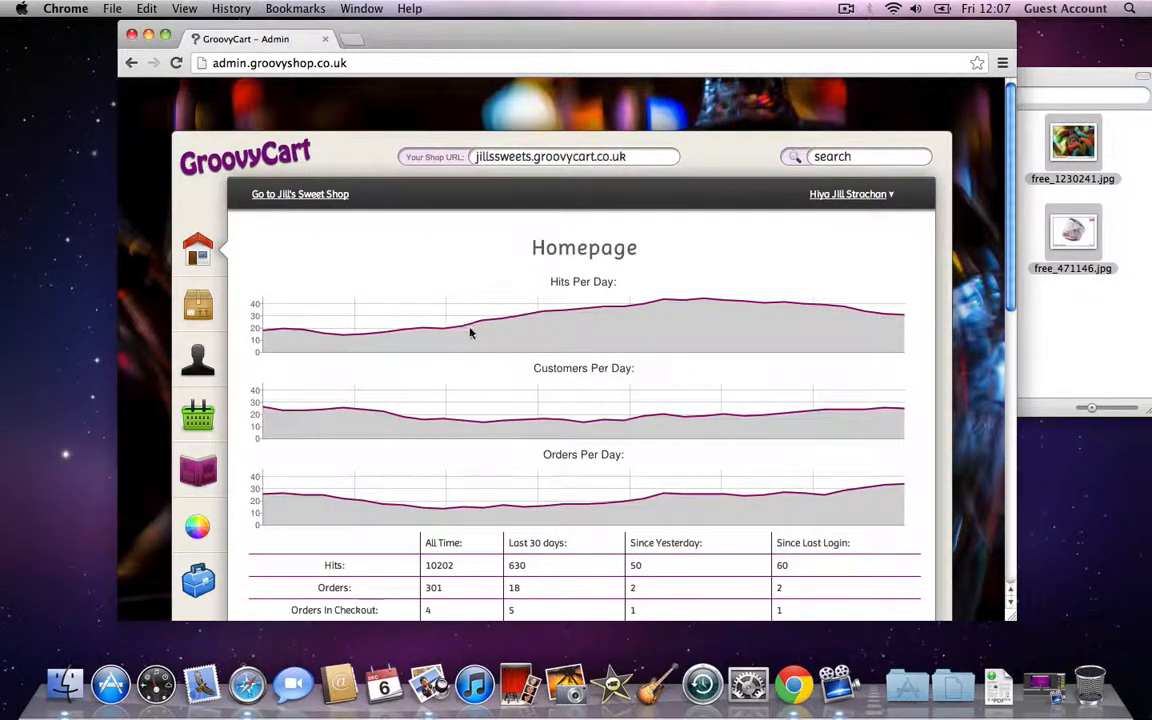
Step: Open the shop colour editor and shift the Colour slider away from green
click(199, 529)
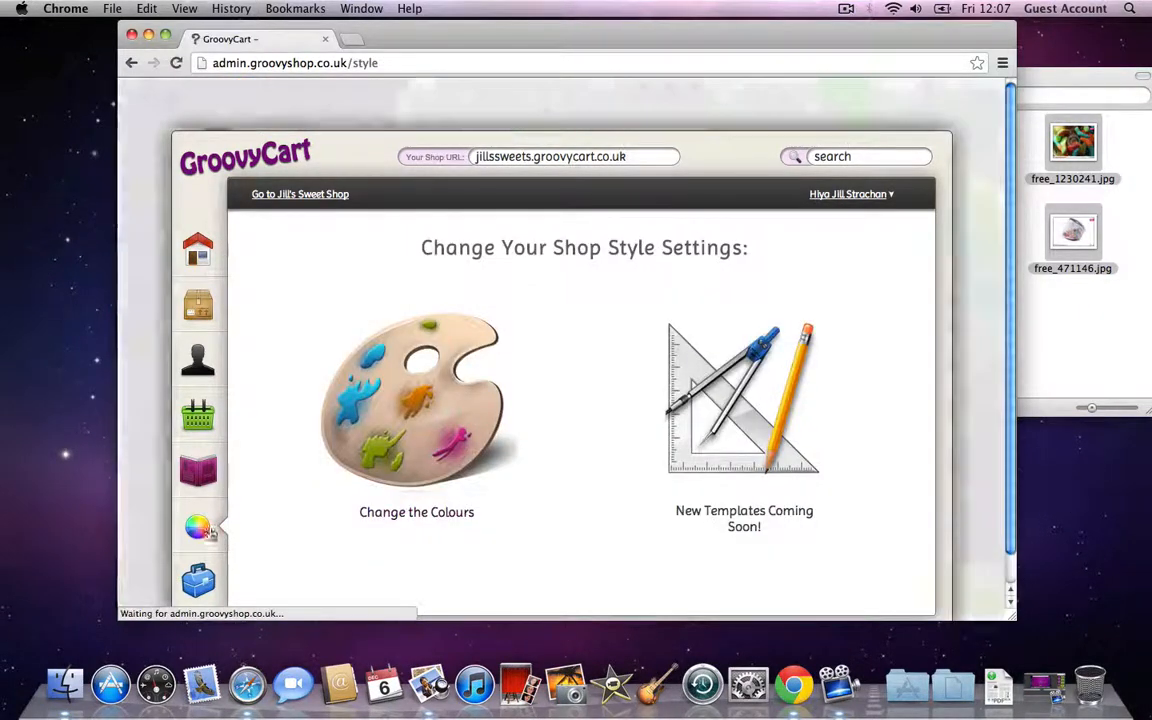
click(412, 462)
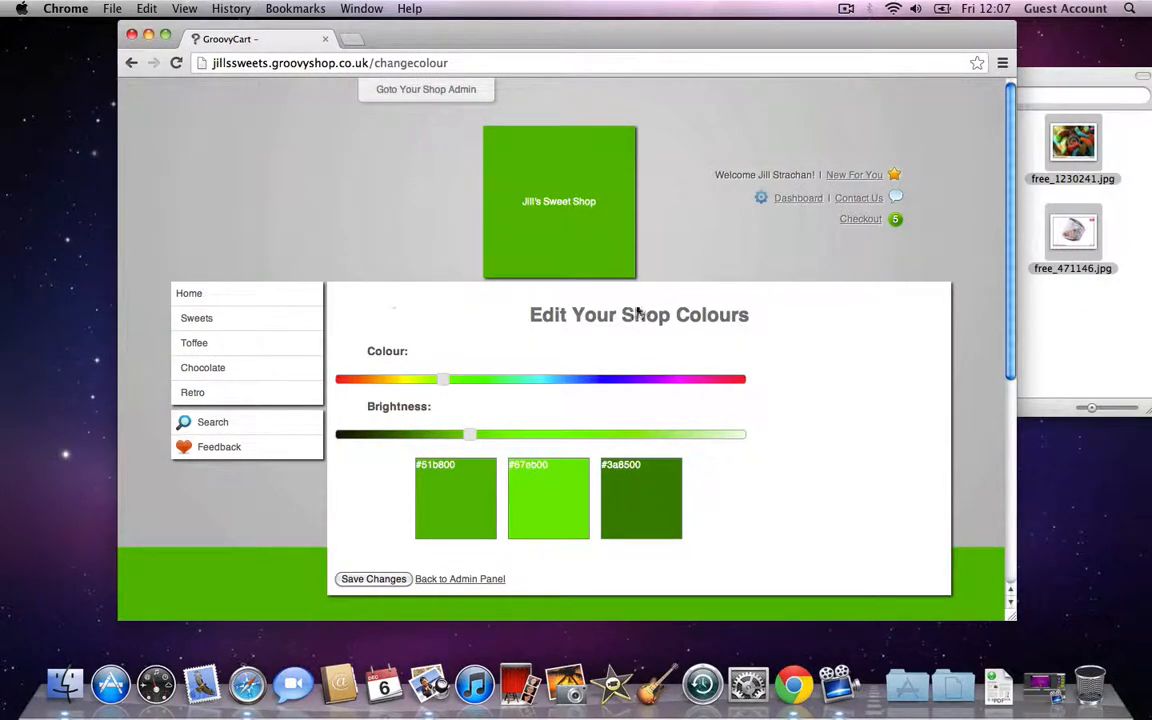
drag(449, 381, 666, 386)
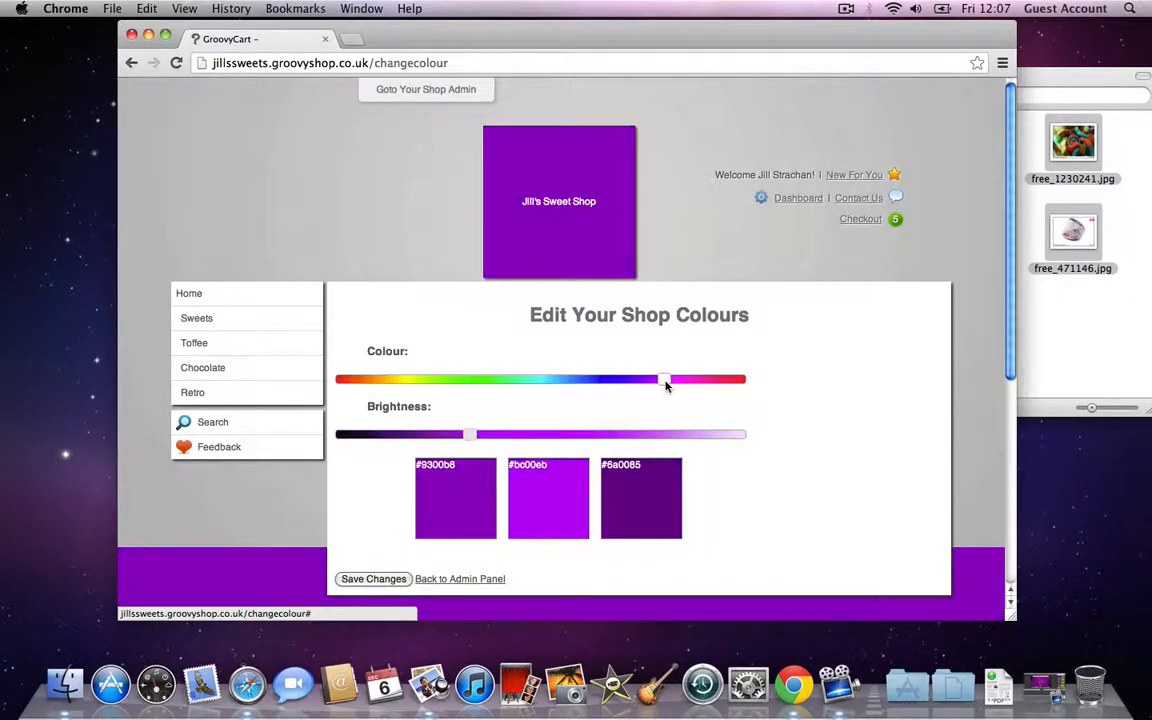
drag(470, 436, 389, 437)
scroll(487, 353, down, 3)
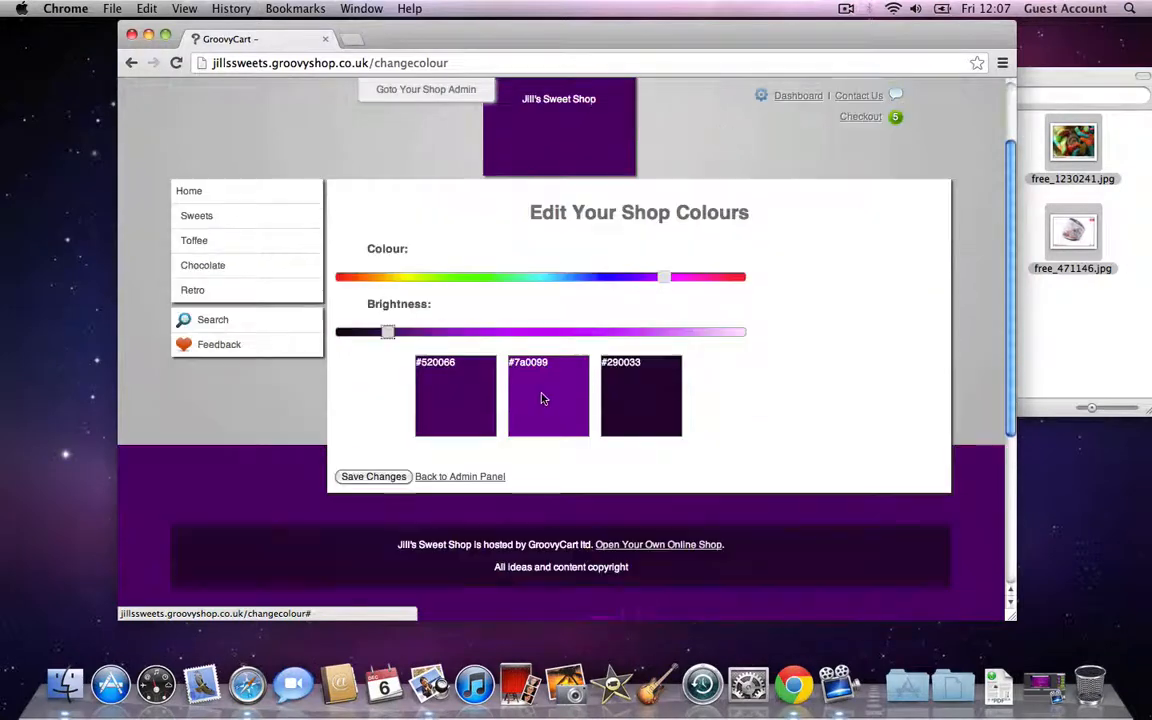
scroll(724, 397, down, 1)
scroll(725, 393, up, 4)
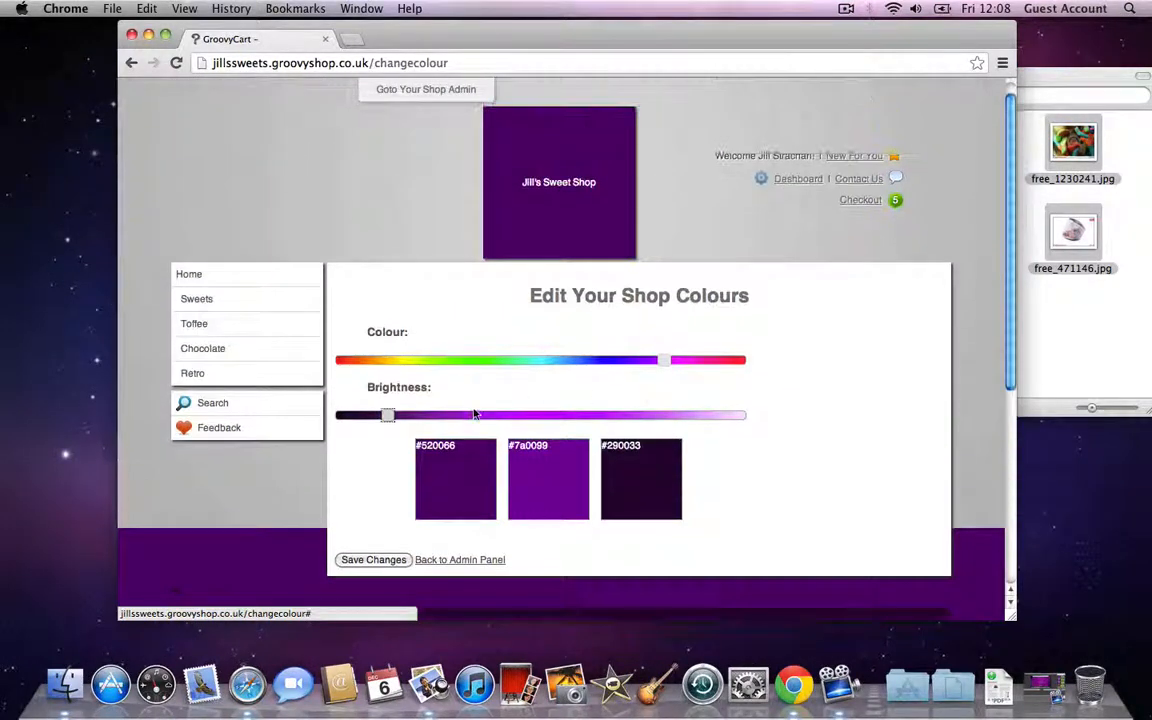
Step: Brighten and fine-tune the colour to light pink (#fda3ff) and save the changes
drag(393, 418, 705, 418)
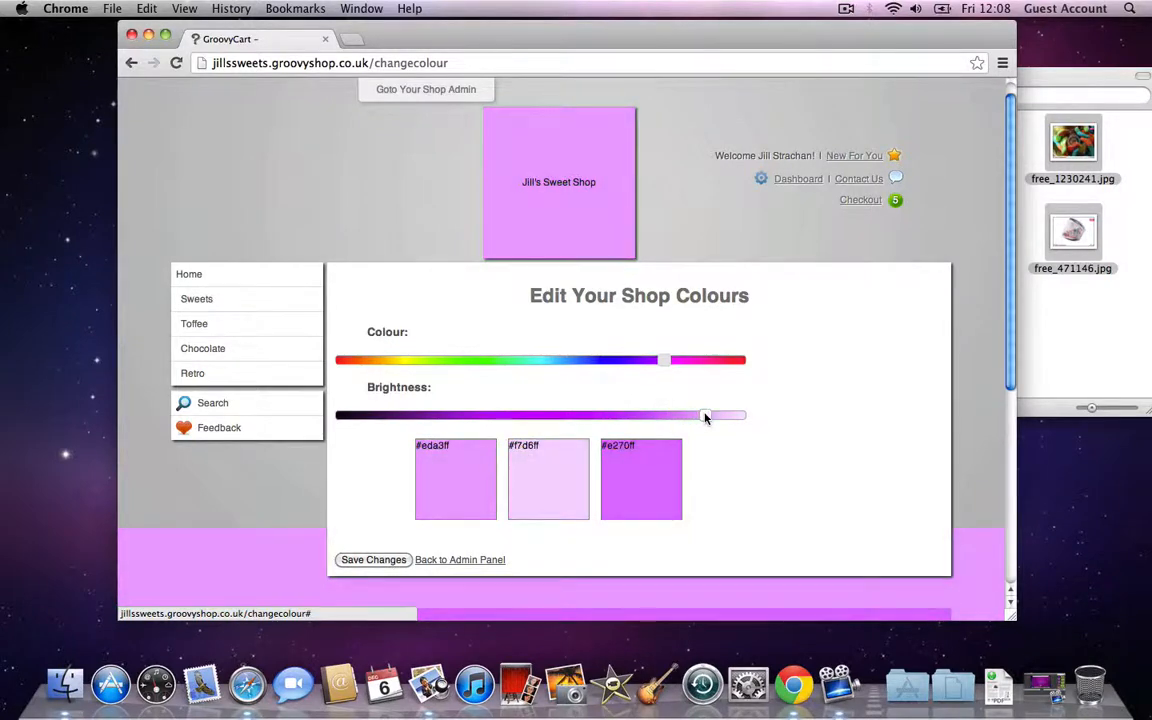
scroll(825, 411, down, 4)
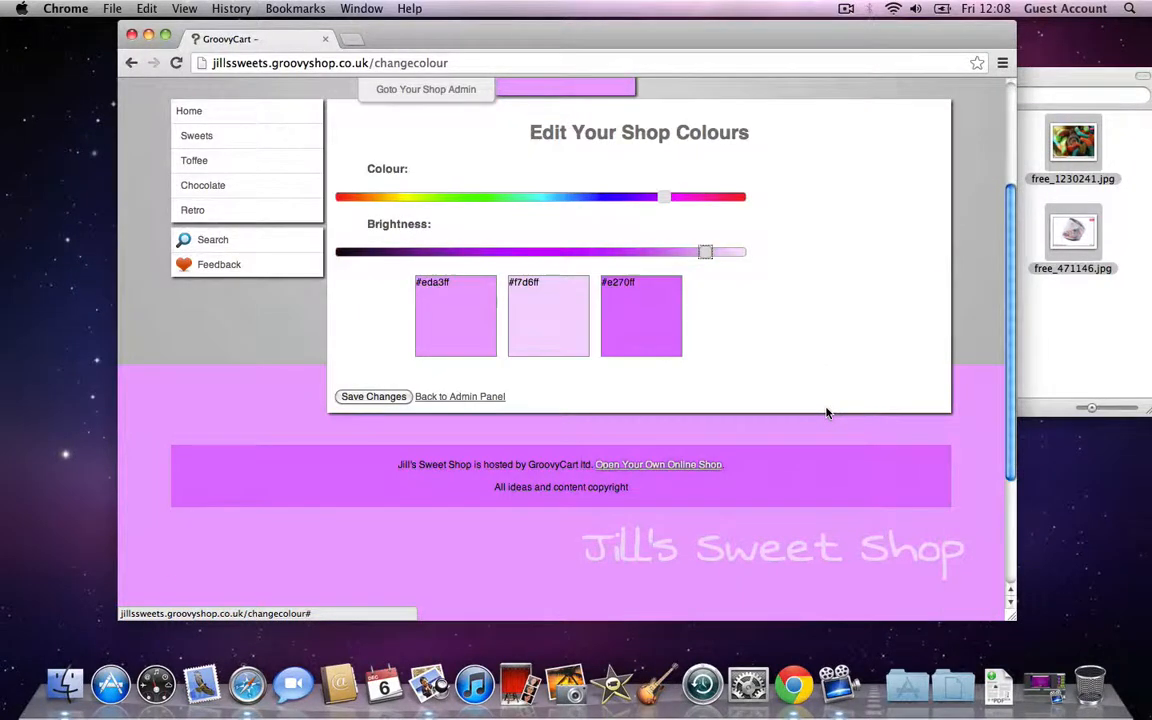
scroll(825, 410, up, 4)
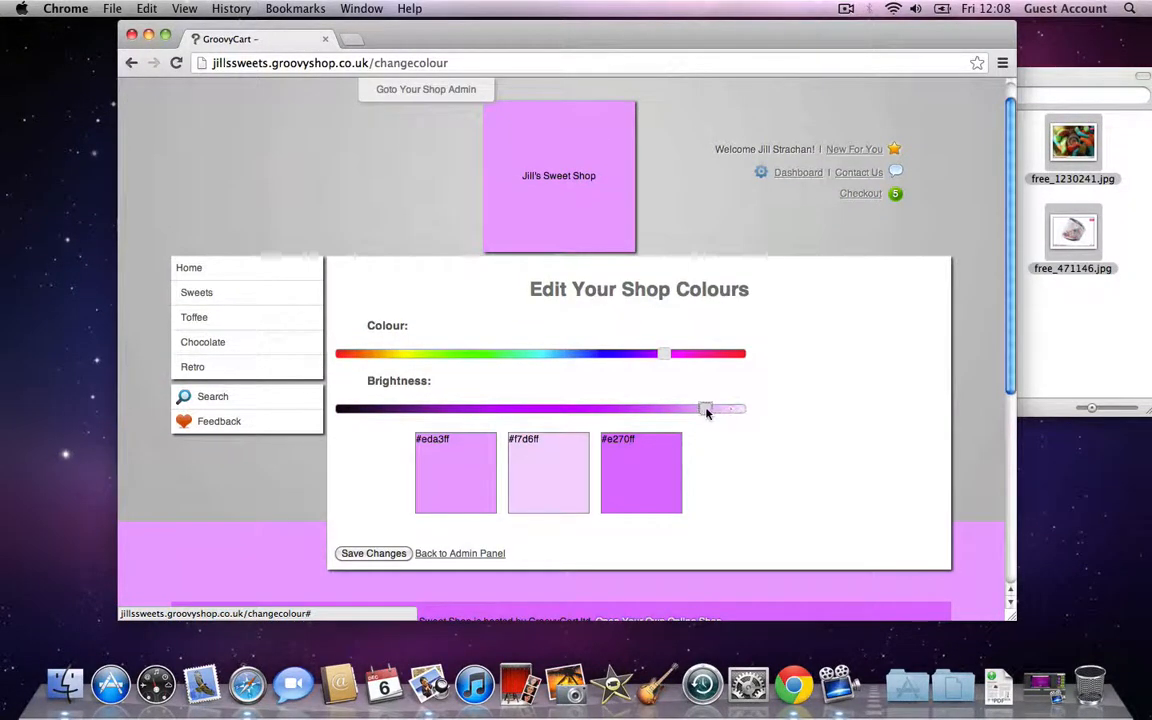
drag(706, 409, 712, 408)
drag(668, 355, 686, 360)
scroll(843, 357, down, 1)
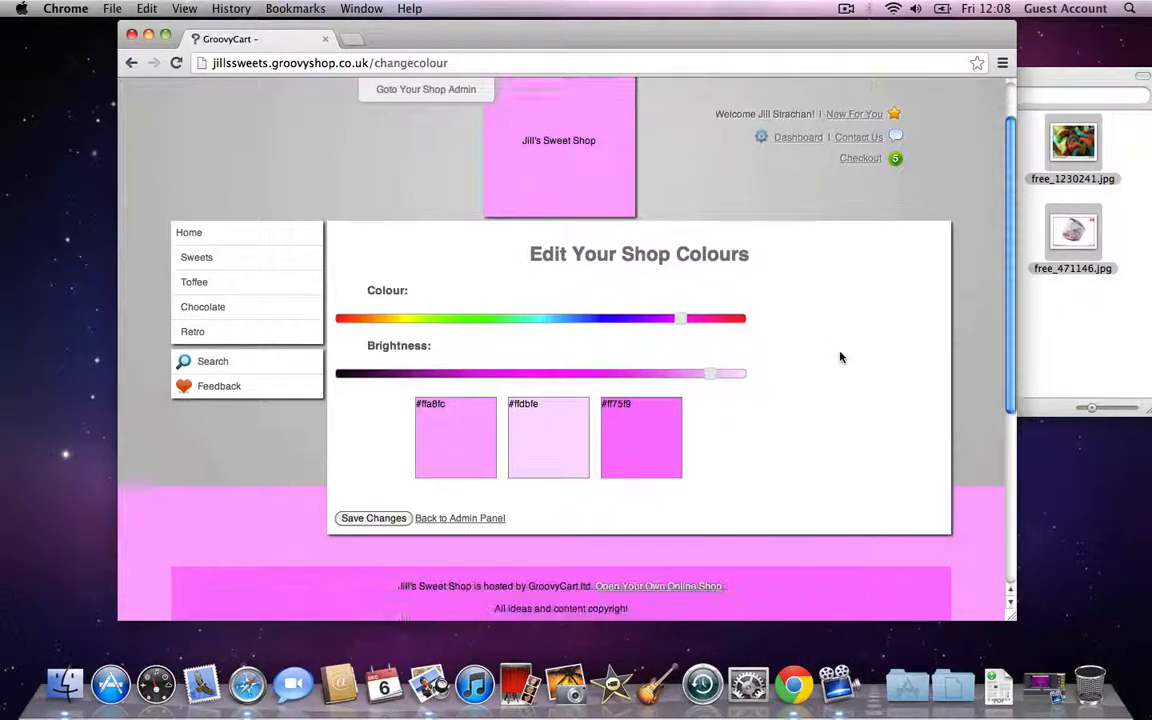
scroll(840, 357, down, 5)
scroll(831, 375, up, 5)
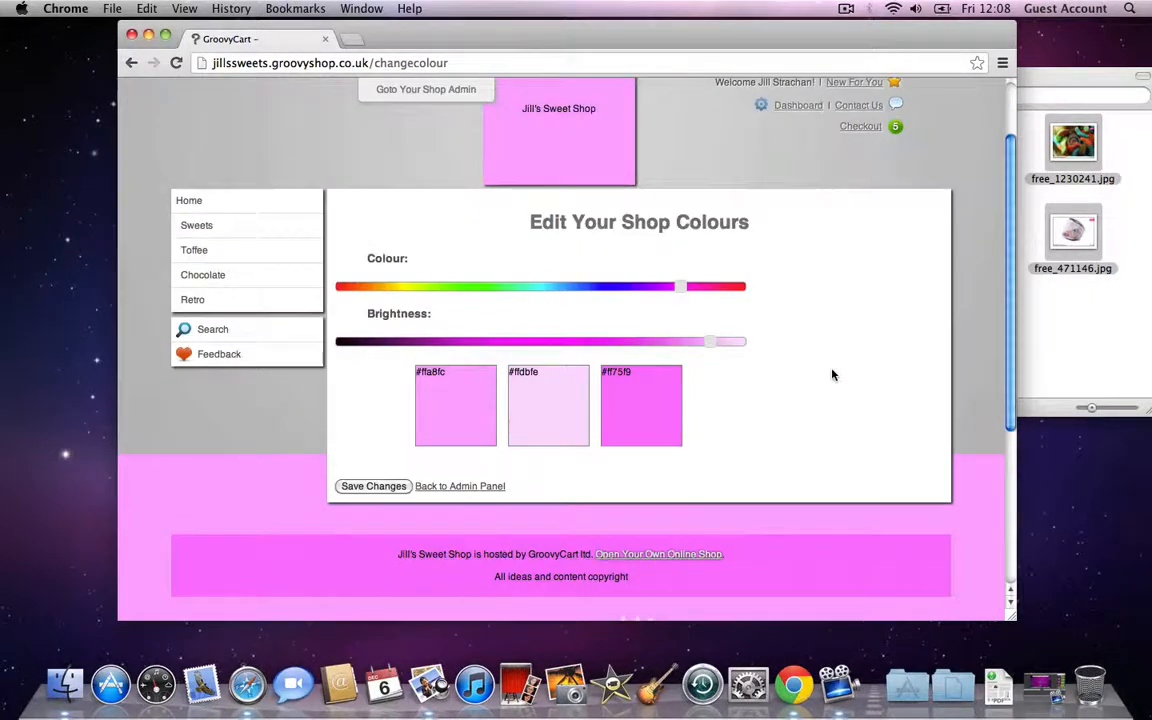
click(374, 487)
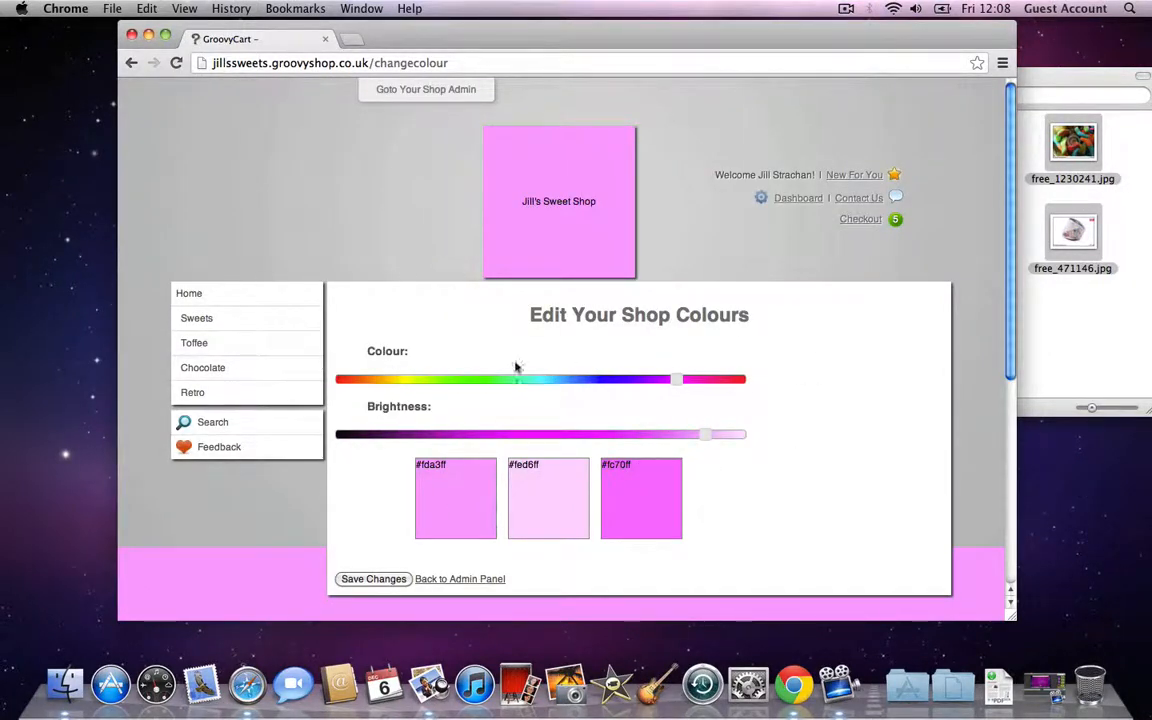
Step: Browse the Sweets category and open the Fizzy Cola Bottles page in the pink theme
click(250, 318)
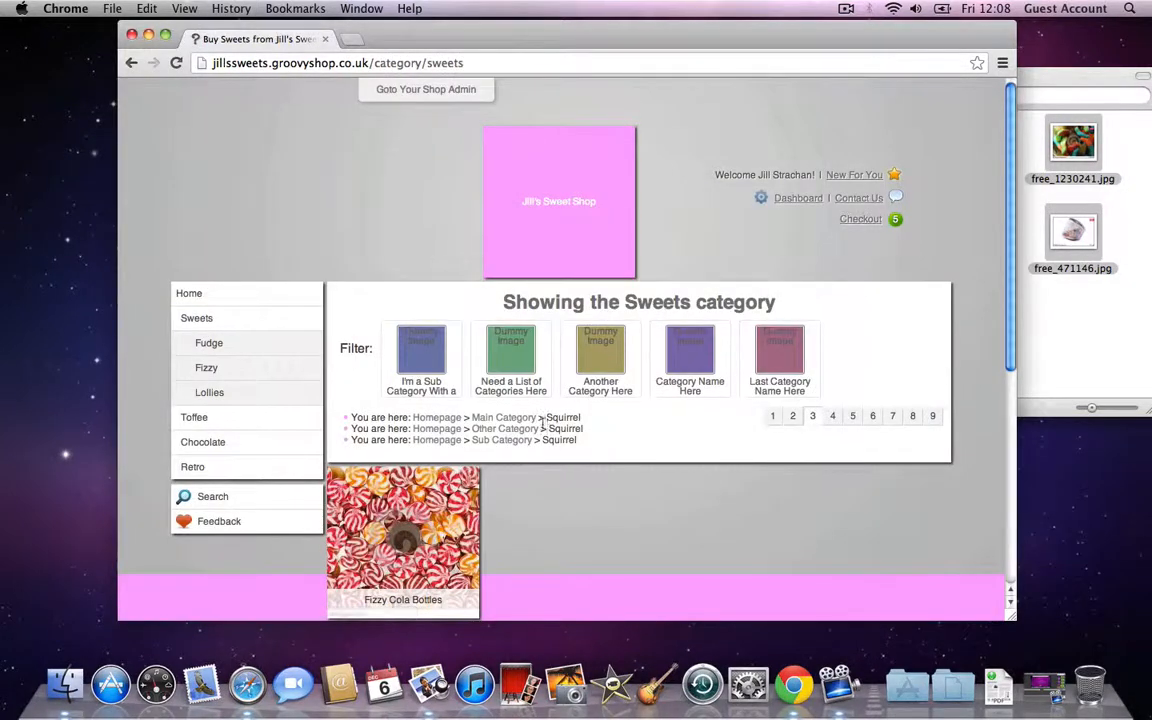
scroll(593, 480, down, 2)
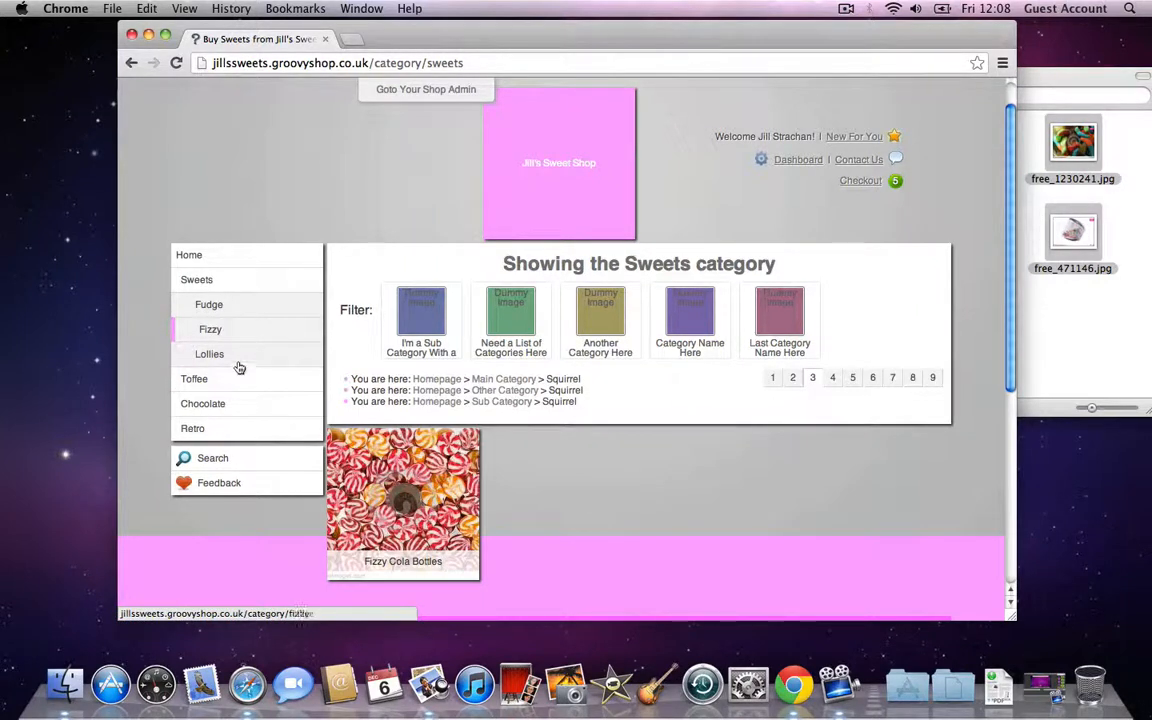
drag(412, 352, 675, 355)
click(675, 355)
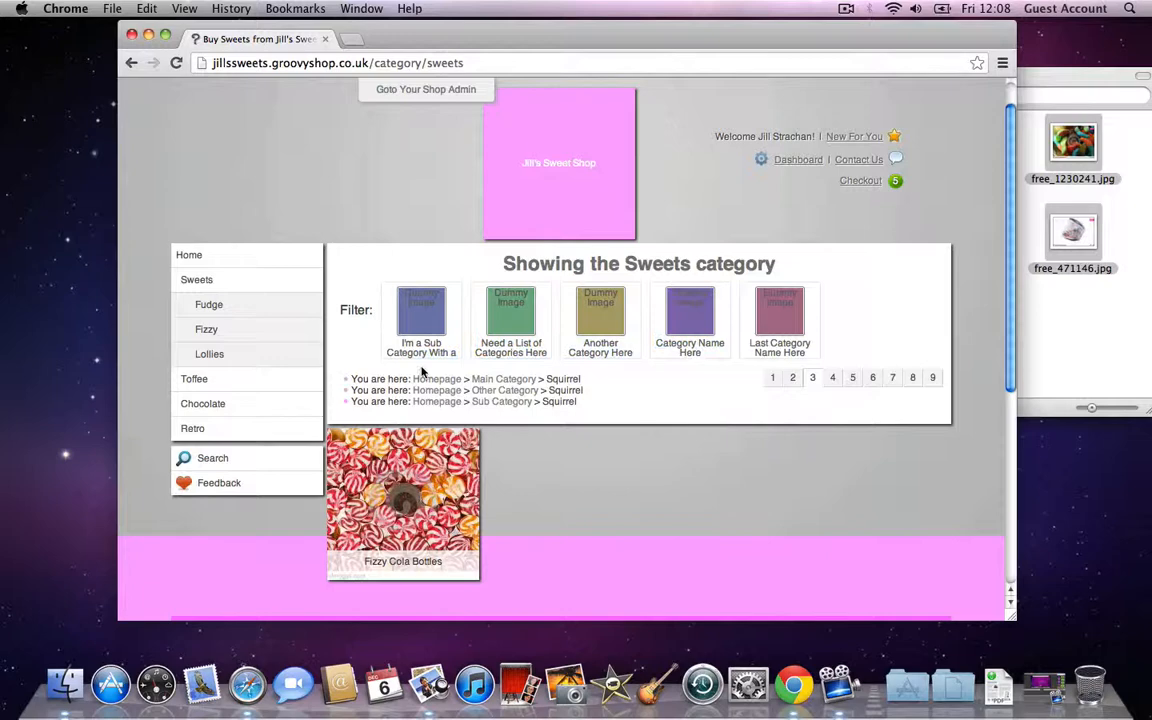
click(392, 494)
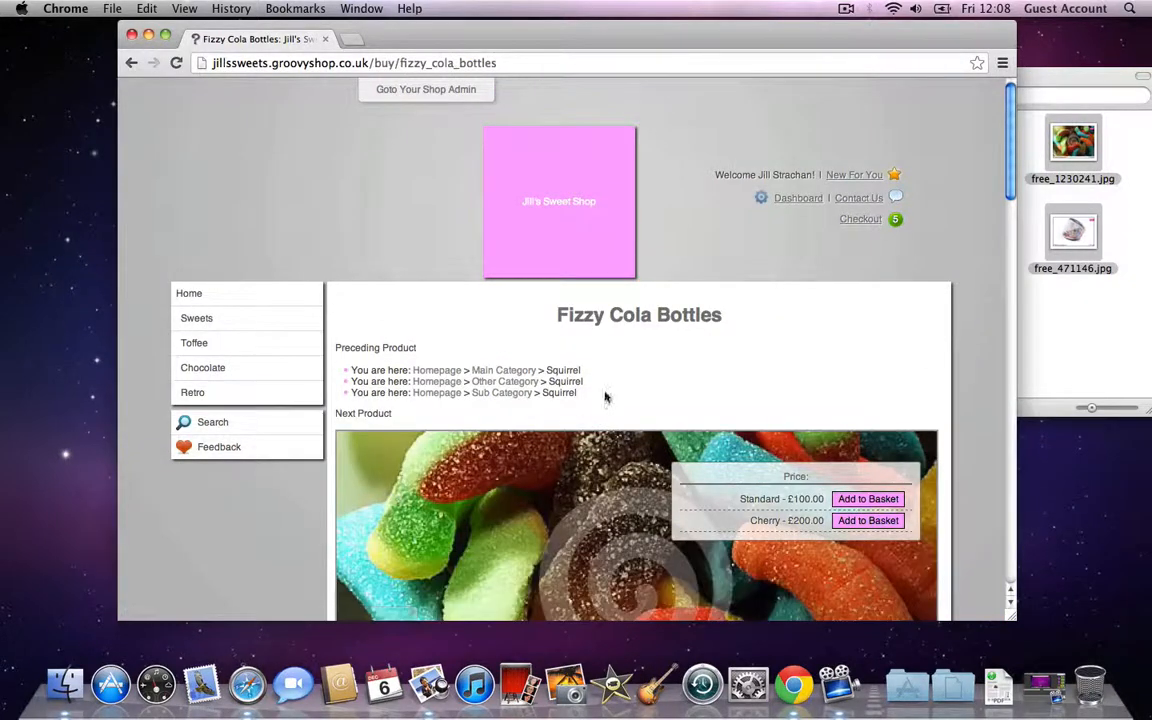
scroll(610, 390, down, 4)
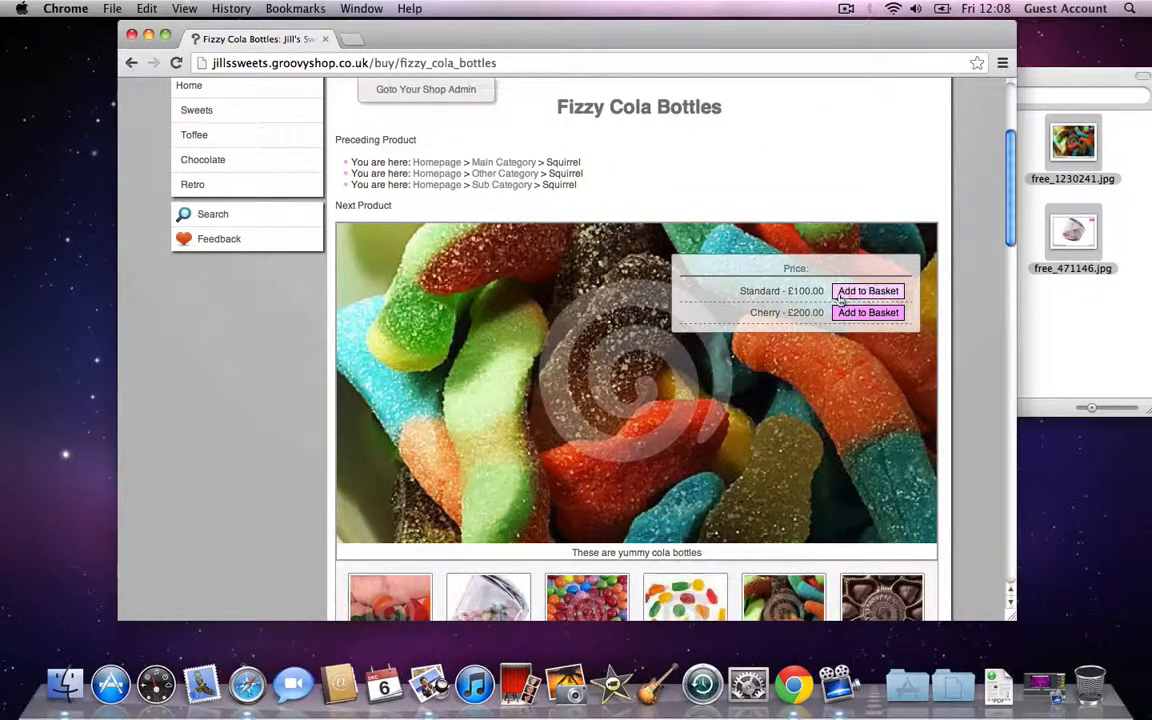
scroll(560, 378, up, 4)
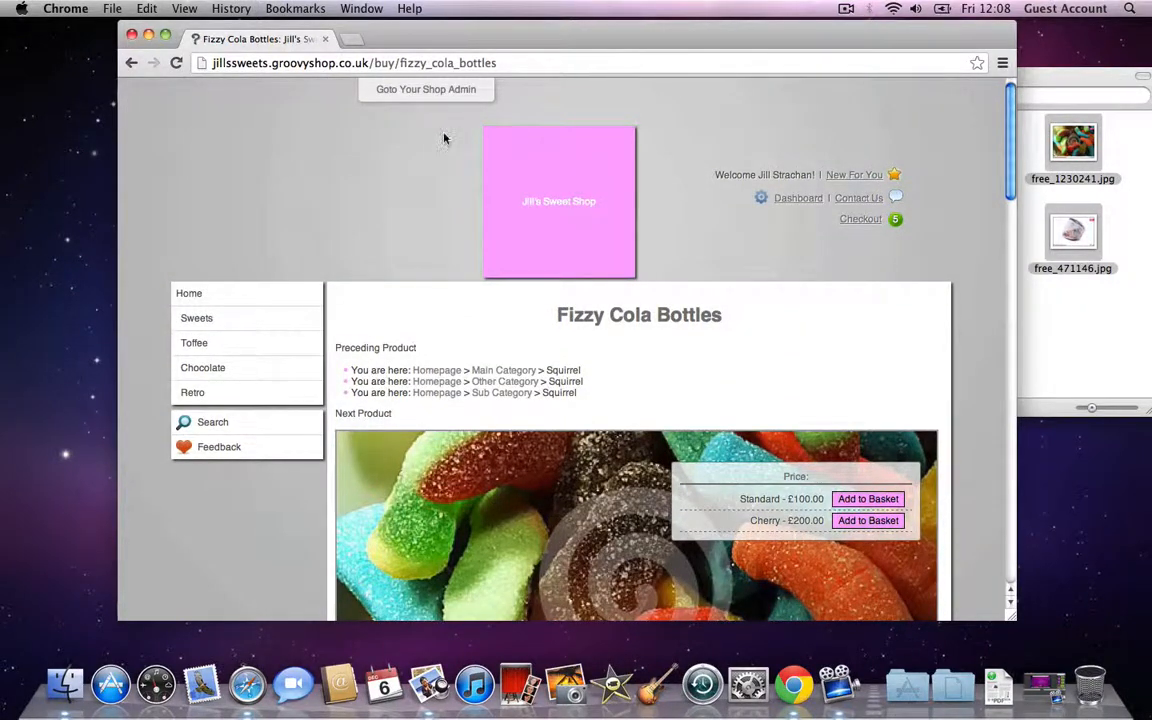
Step: Go to the admin Pages screen and start a new blank page
click(452, 90)
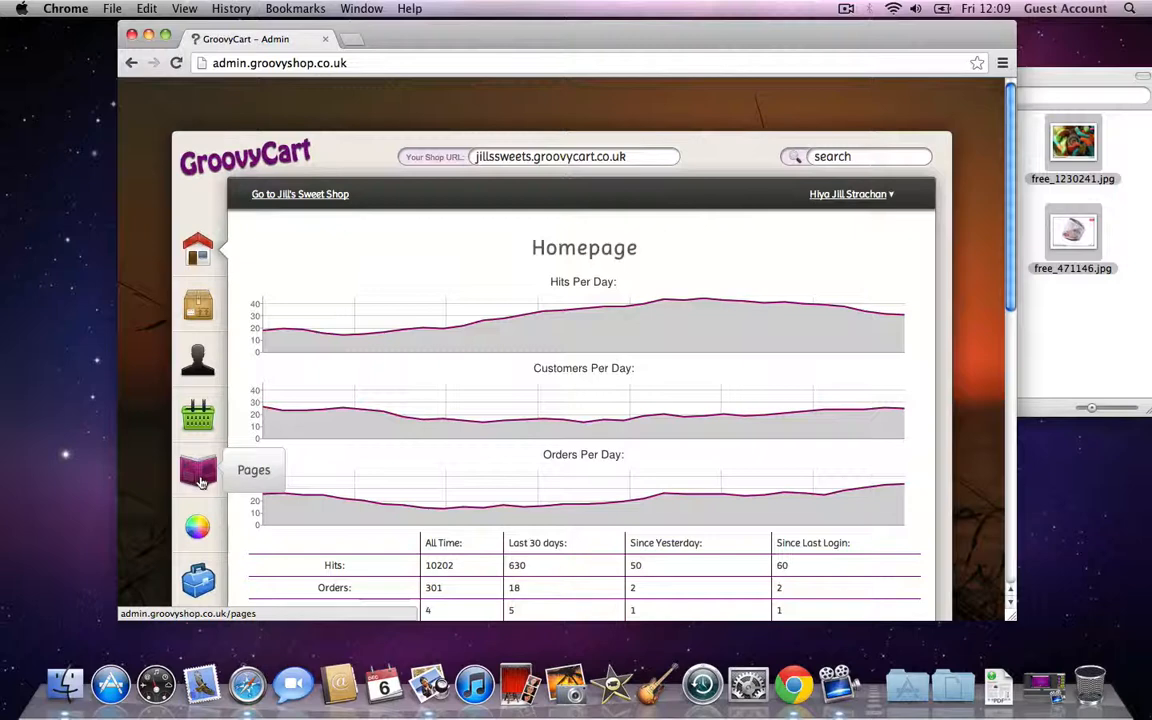
click(198, 478)
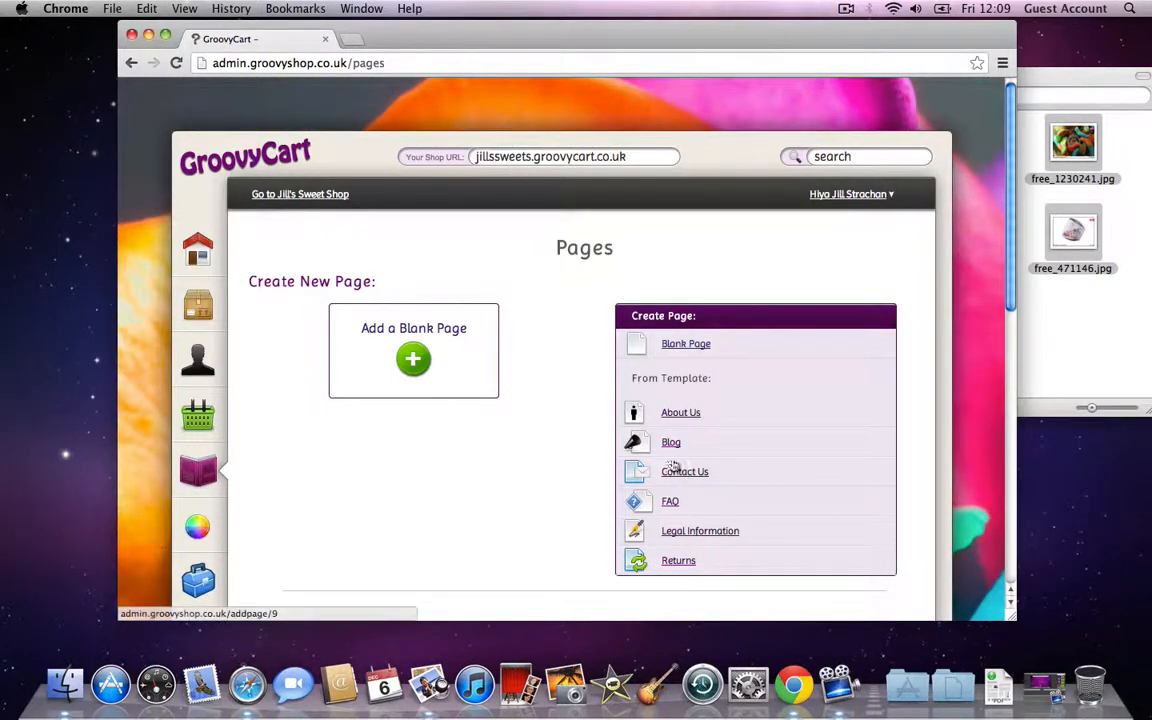
click(427, 356)
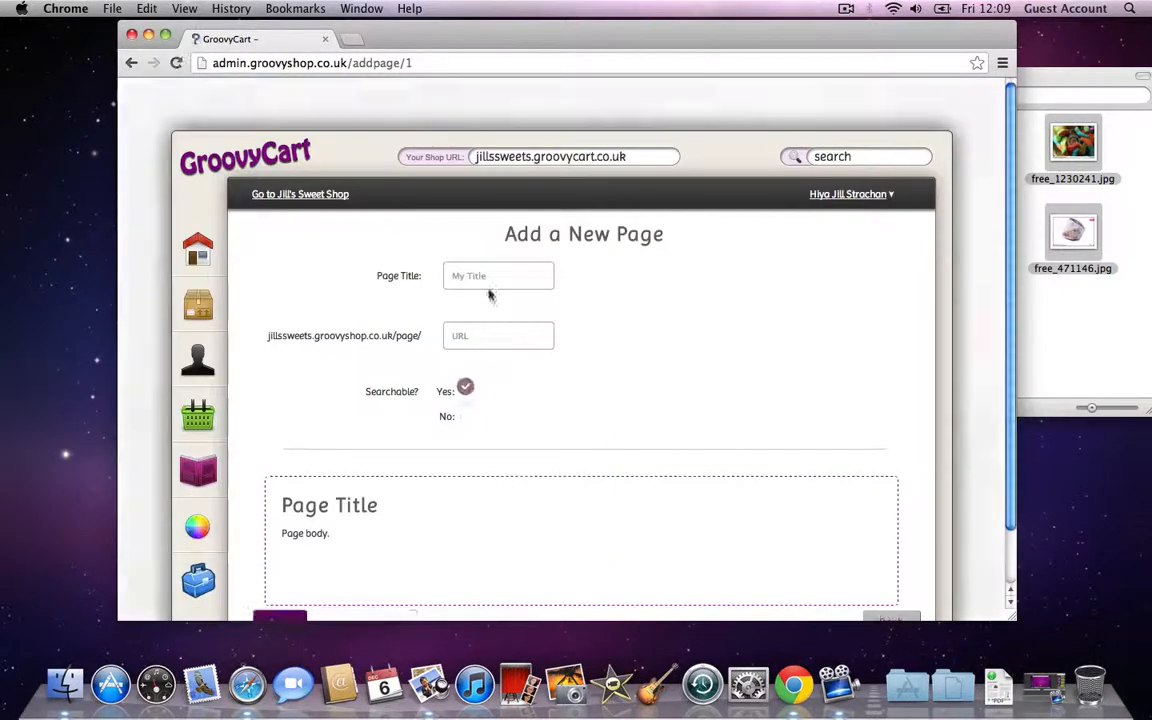
Step: Title the page 'About Me' and set its URL to 'aboutme'
click(488, 277)
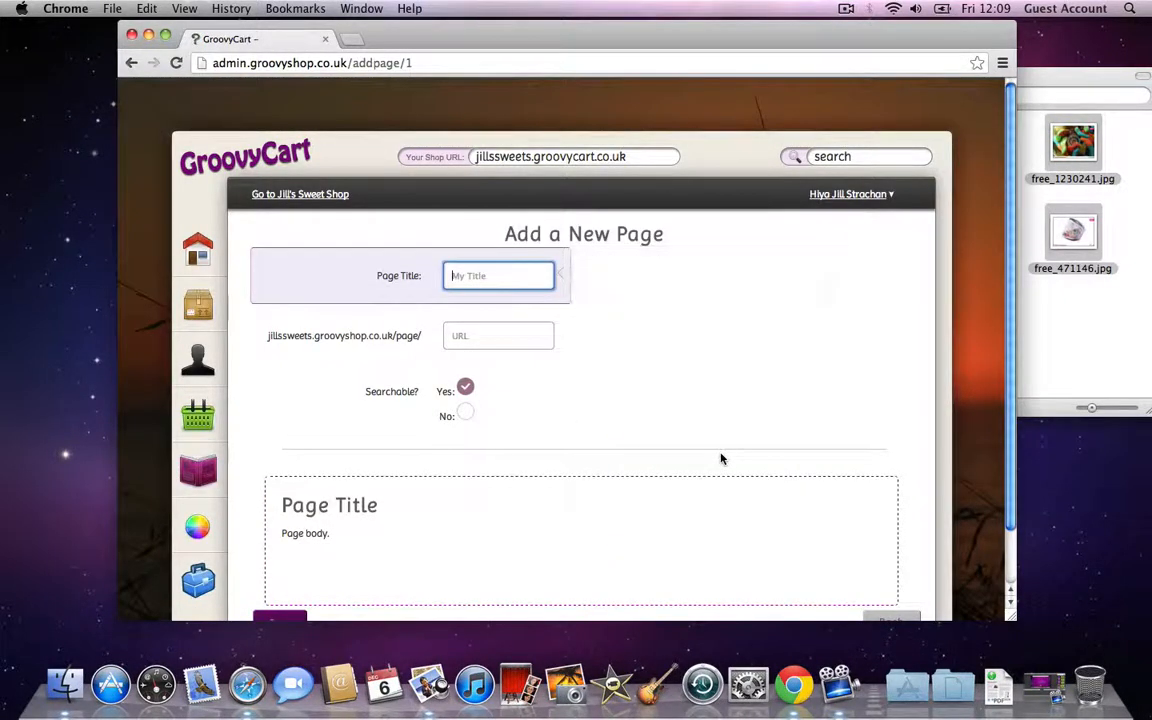
text(About Me)
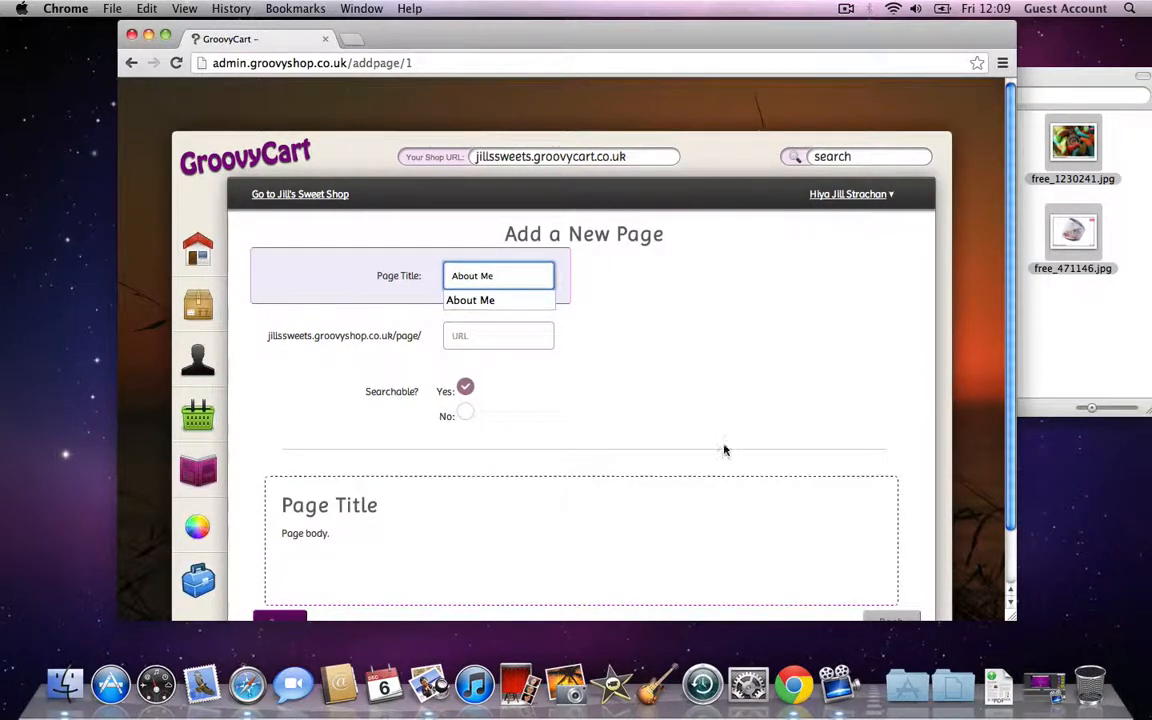
click(494, 333)
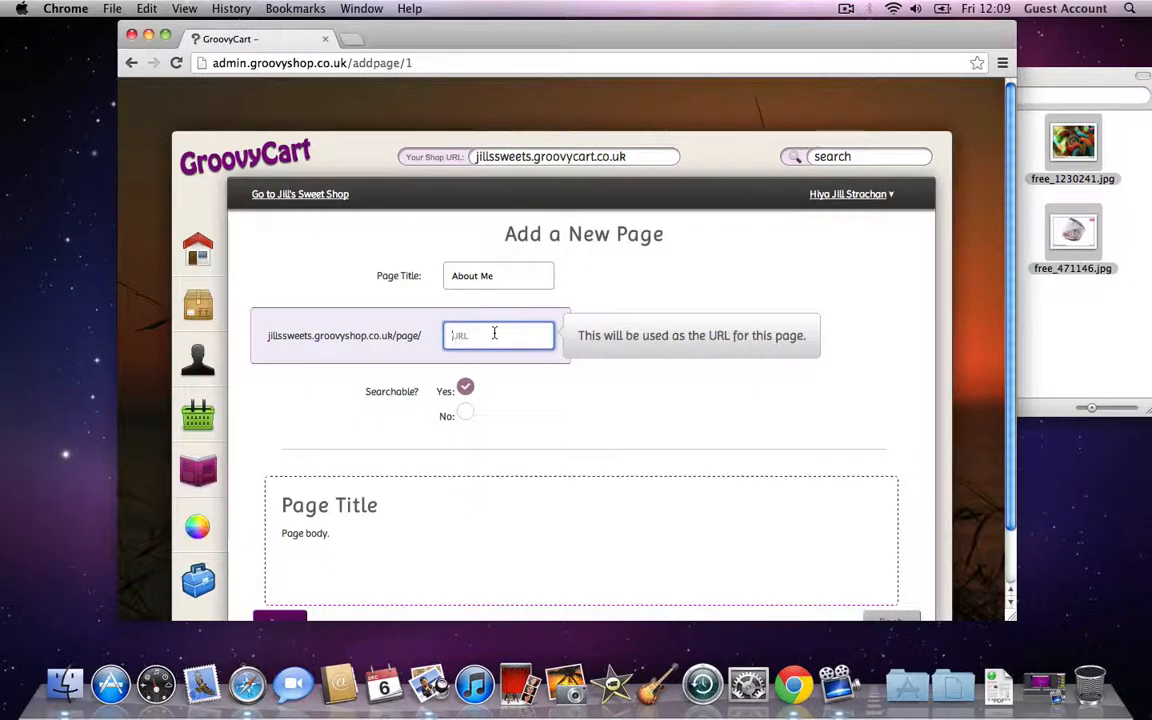
text(about)
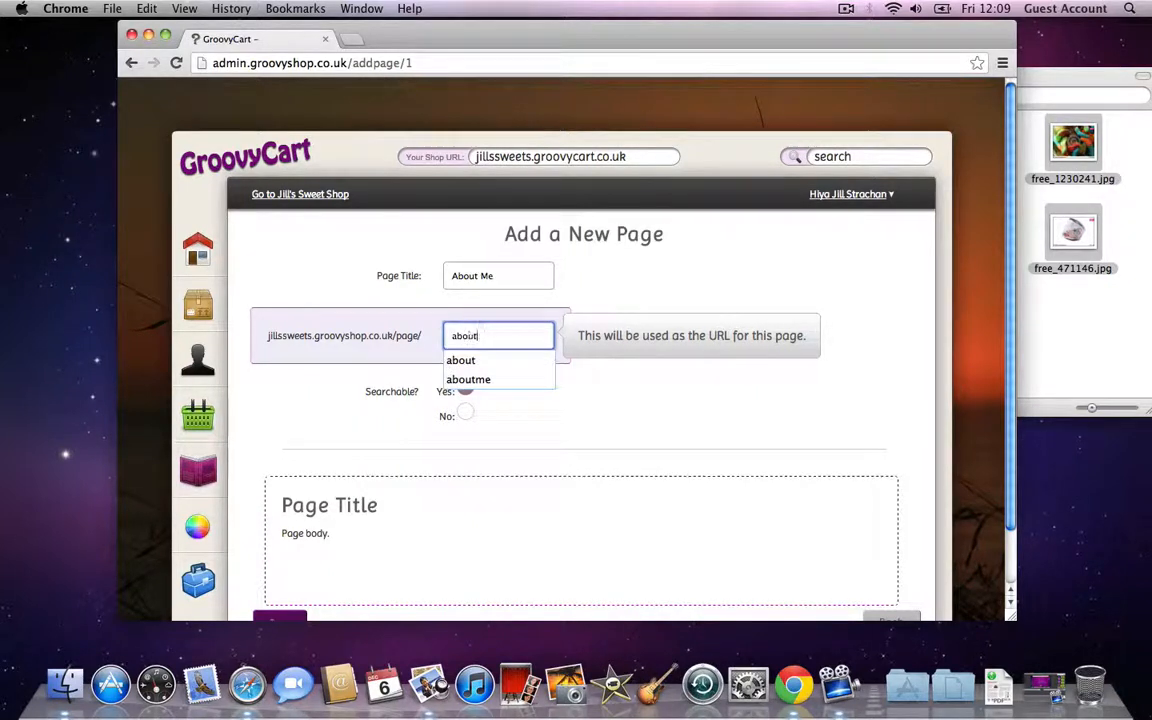
text(me)
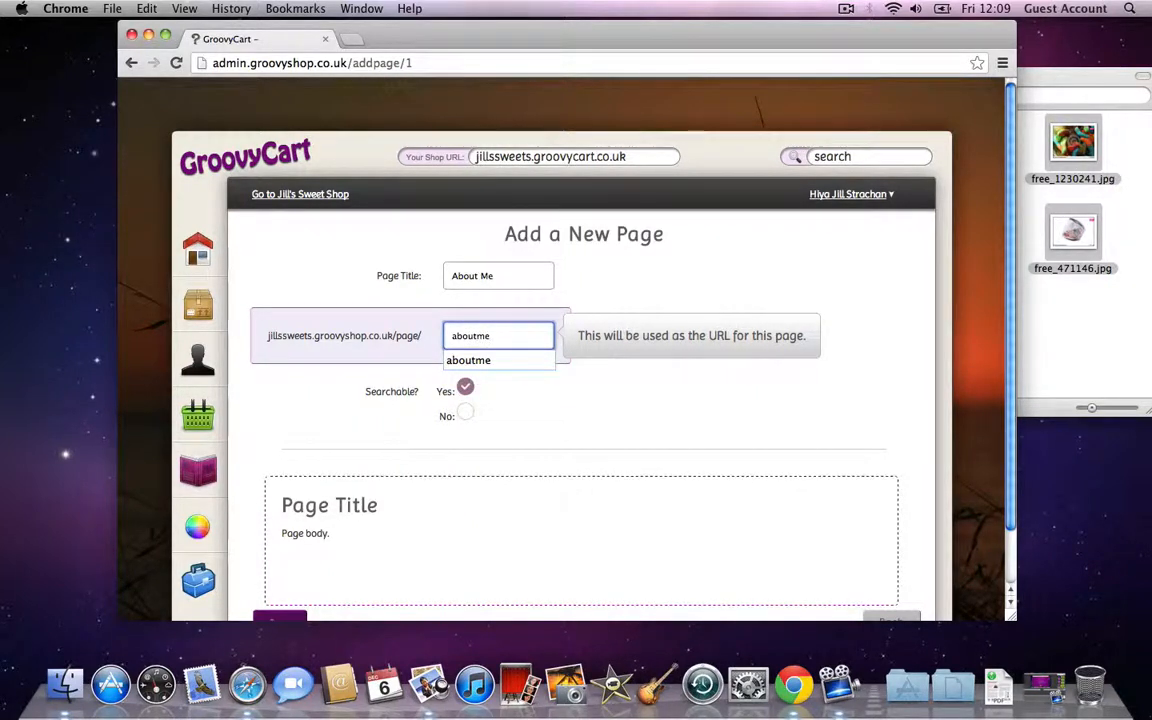
click(555, 433)
scroll(556, 438, down, 1)
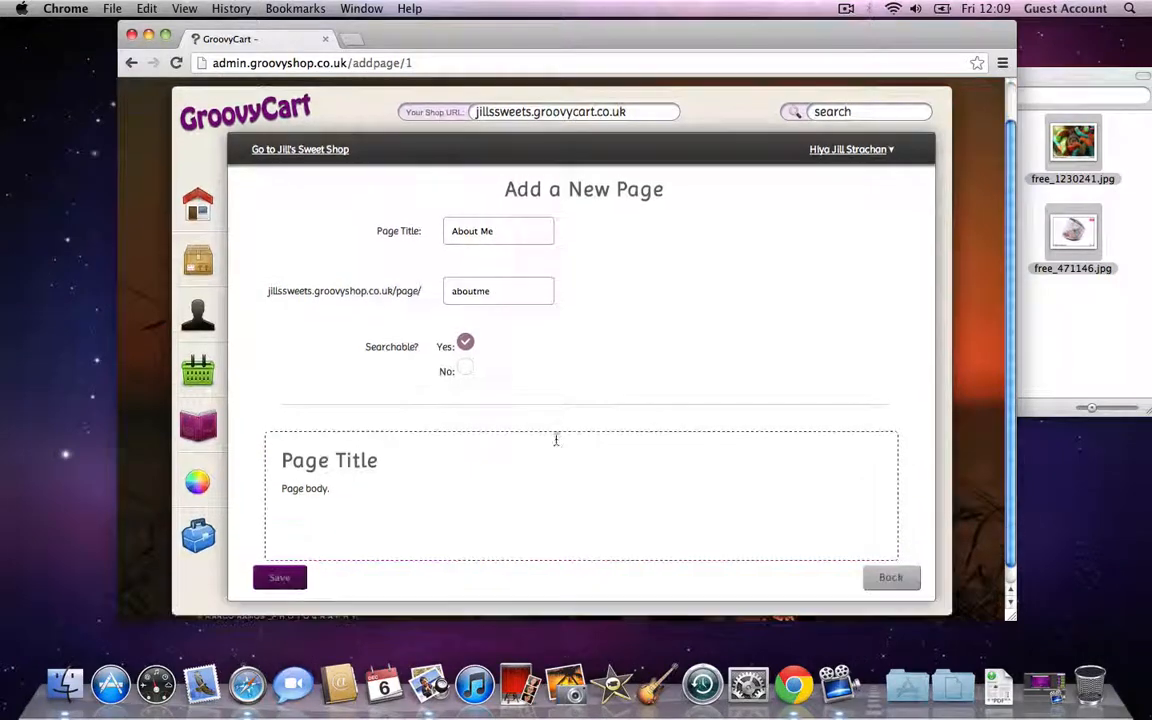
Step: Write 'Thank you for visiting my sweet shop.', add a Fizzy Cola Bottles product link, and save
click(378, 483)
text(Thank you for visiting my sweet shop.)
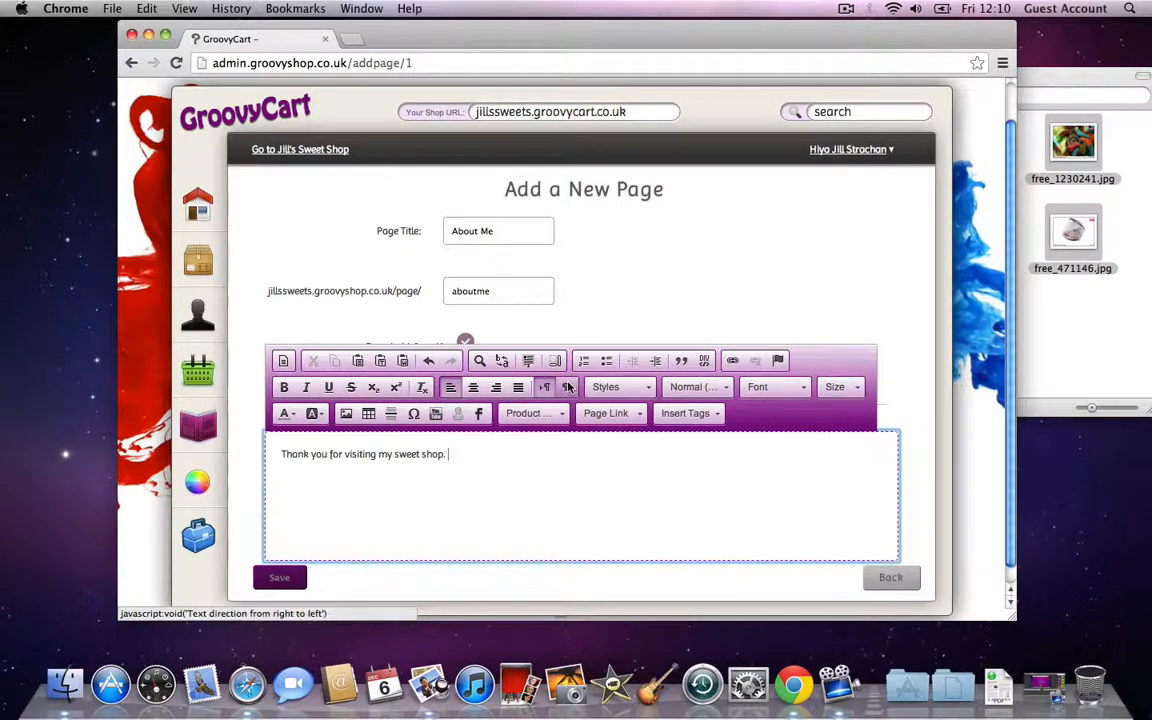
key(Return)
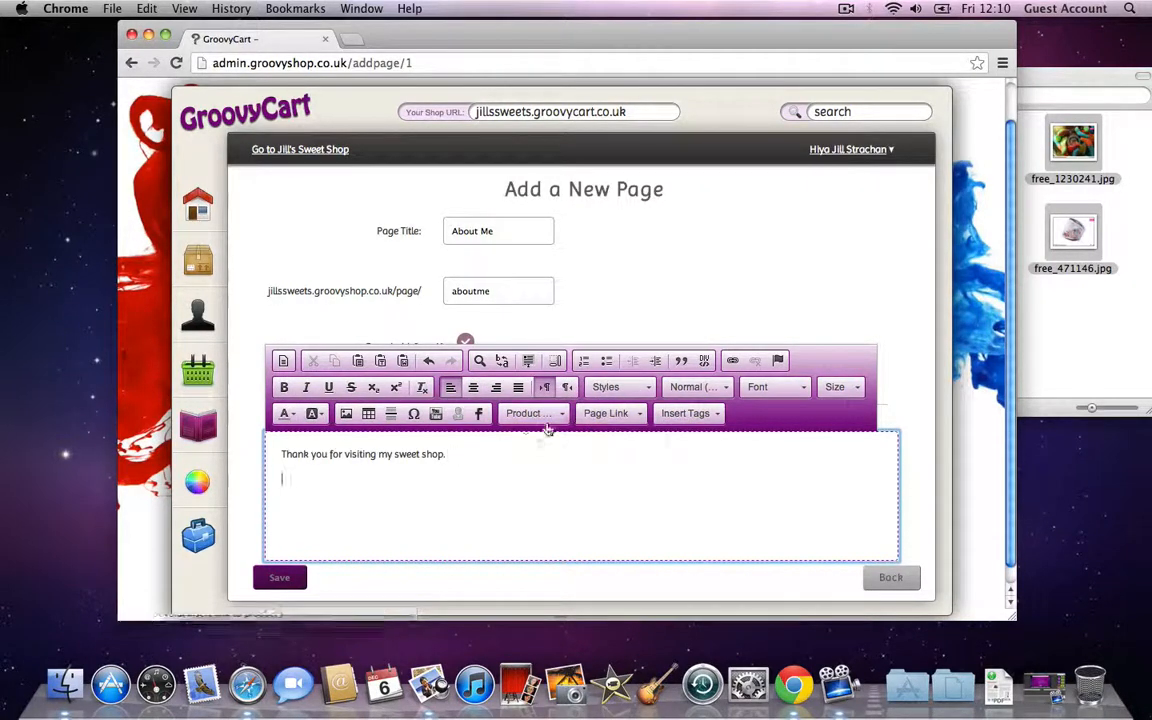
click(530, 413)
click(561, 455)
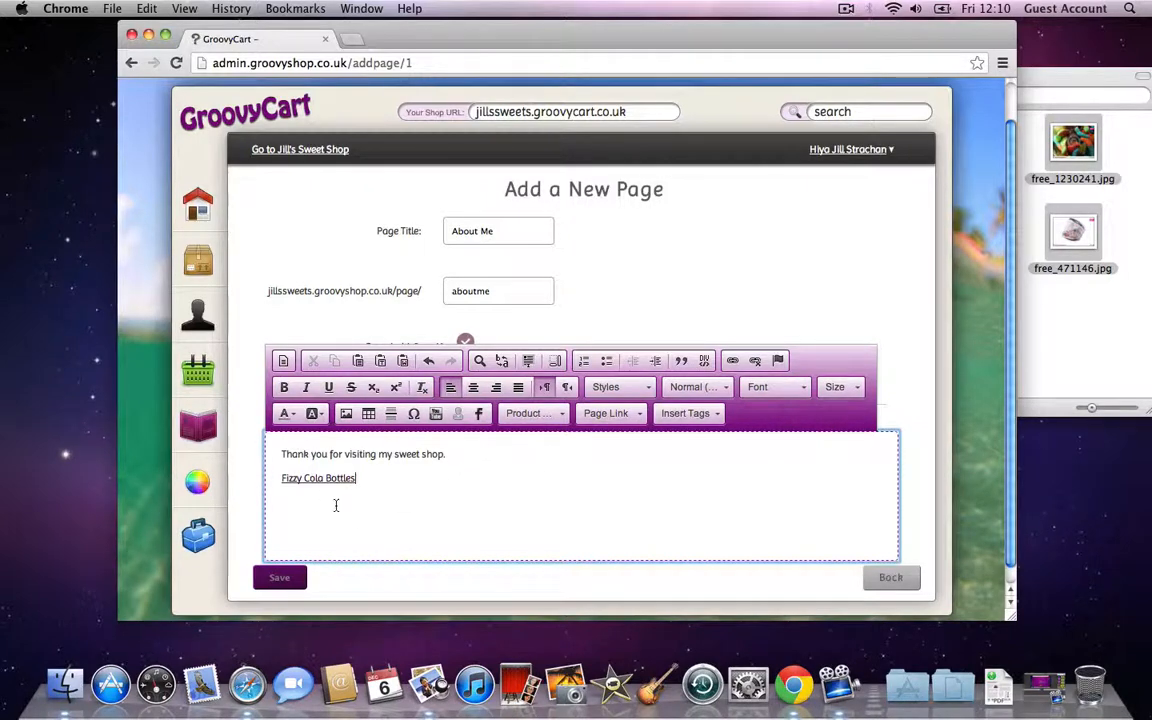
click(283, 578)
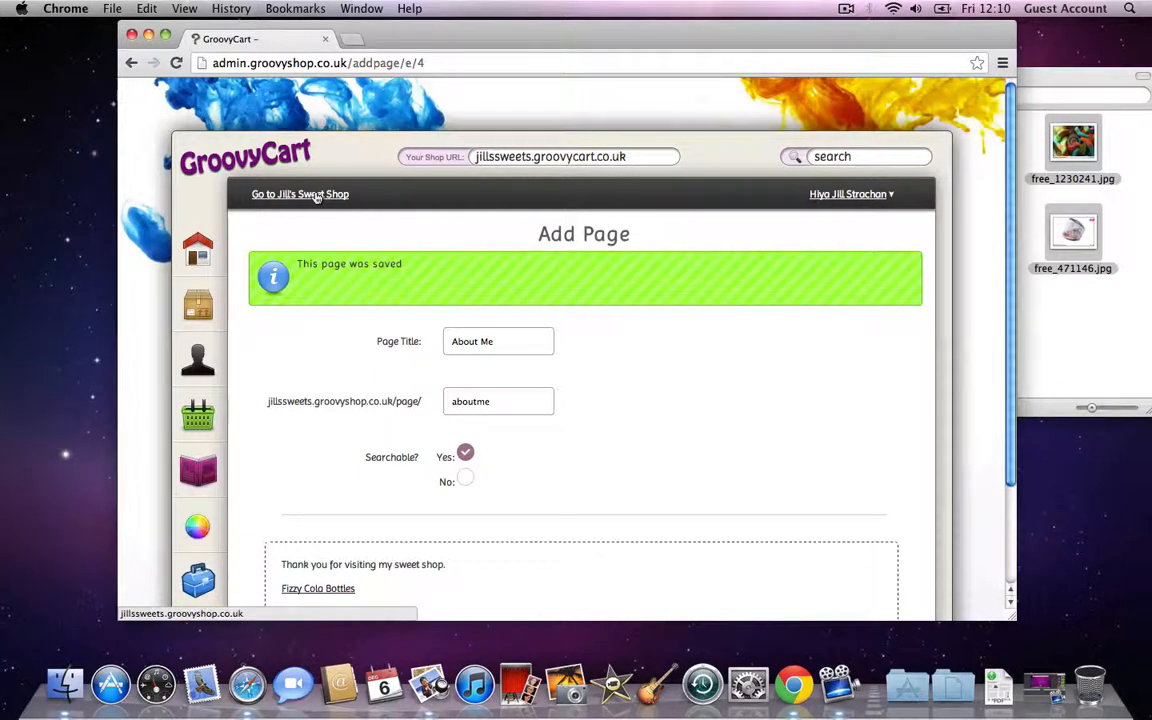
Step: View the About Me page on the live shop, then open the customer Dashboard
click(316, 196)
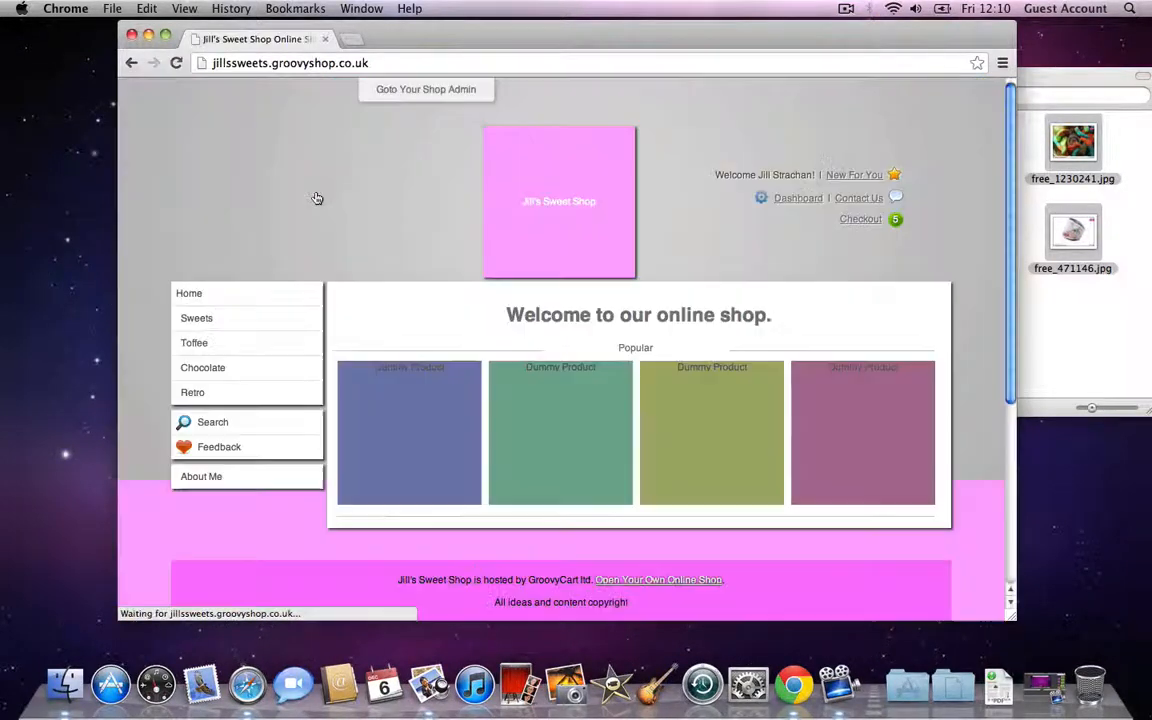
click(214, 479)
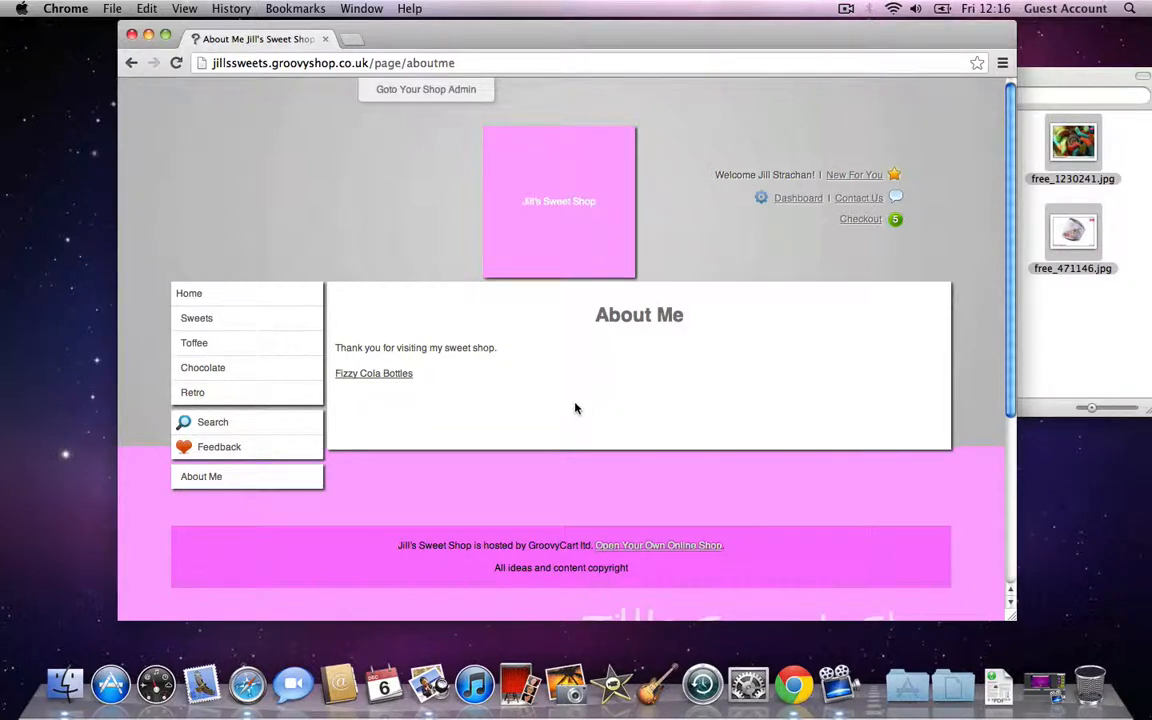
click(799, 200)
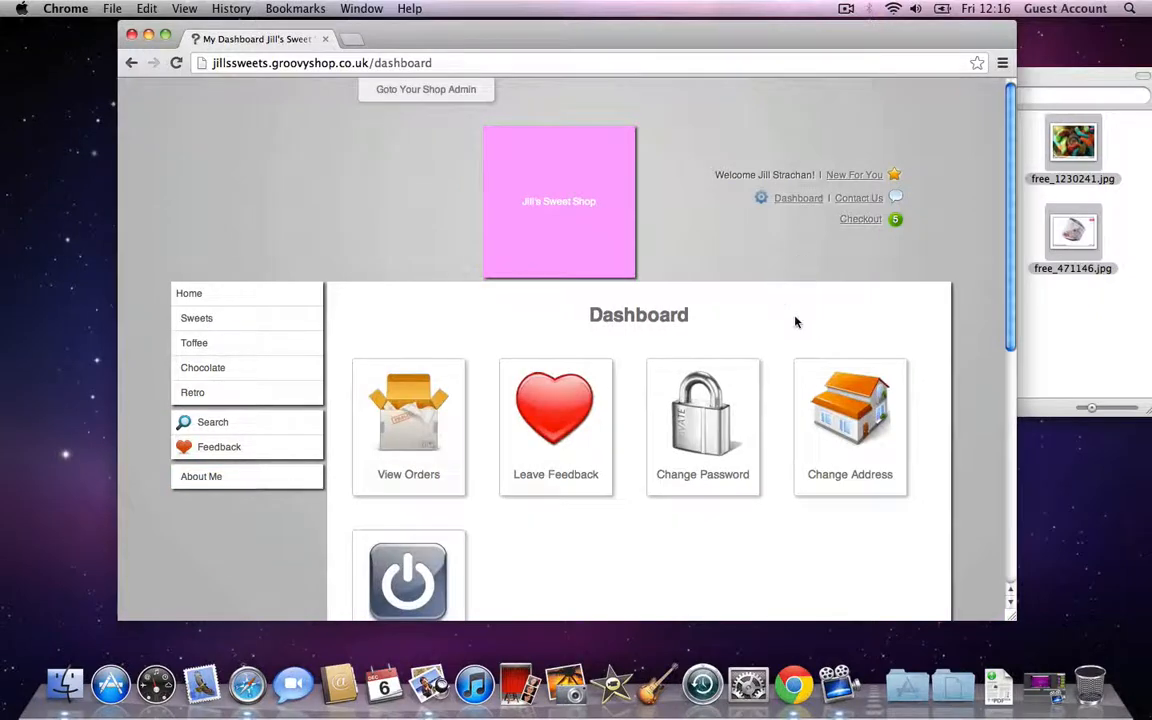
scroll(795, 321, down, 4)
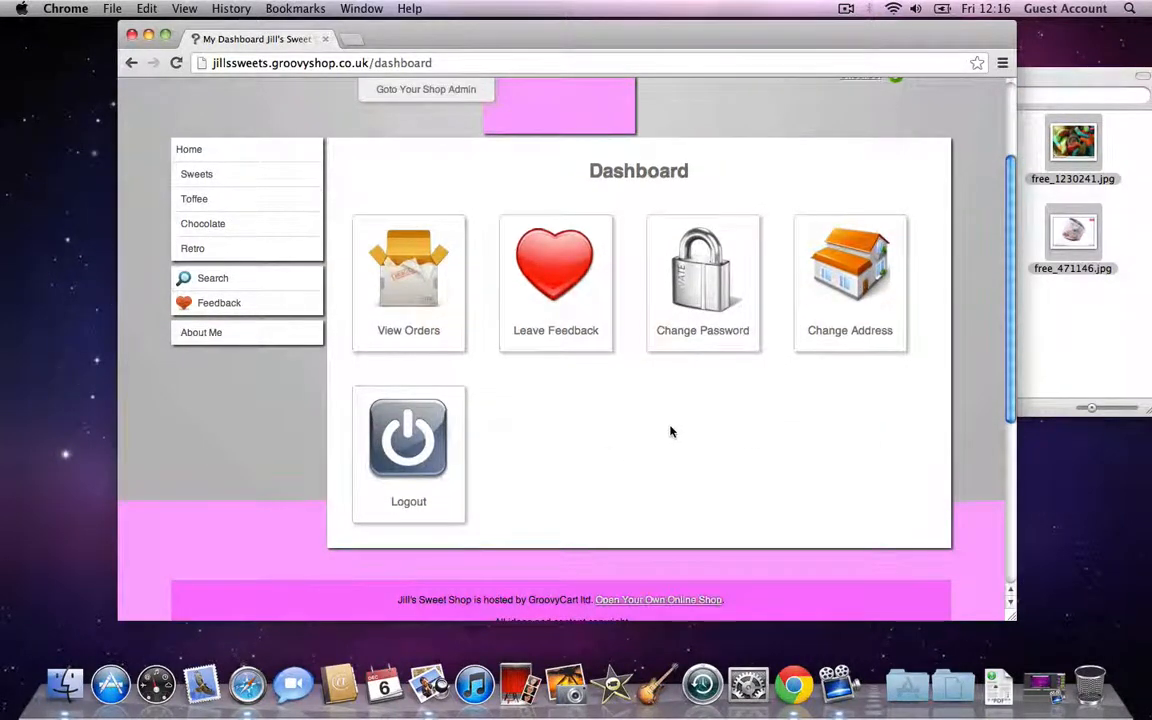
scroll(672, 430, up, 3)
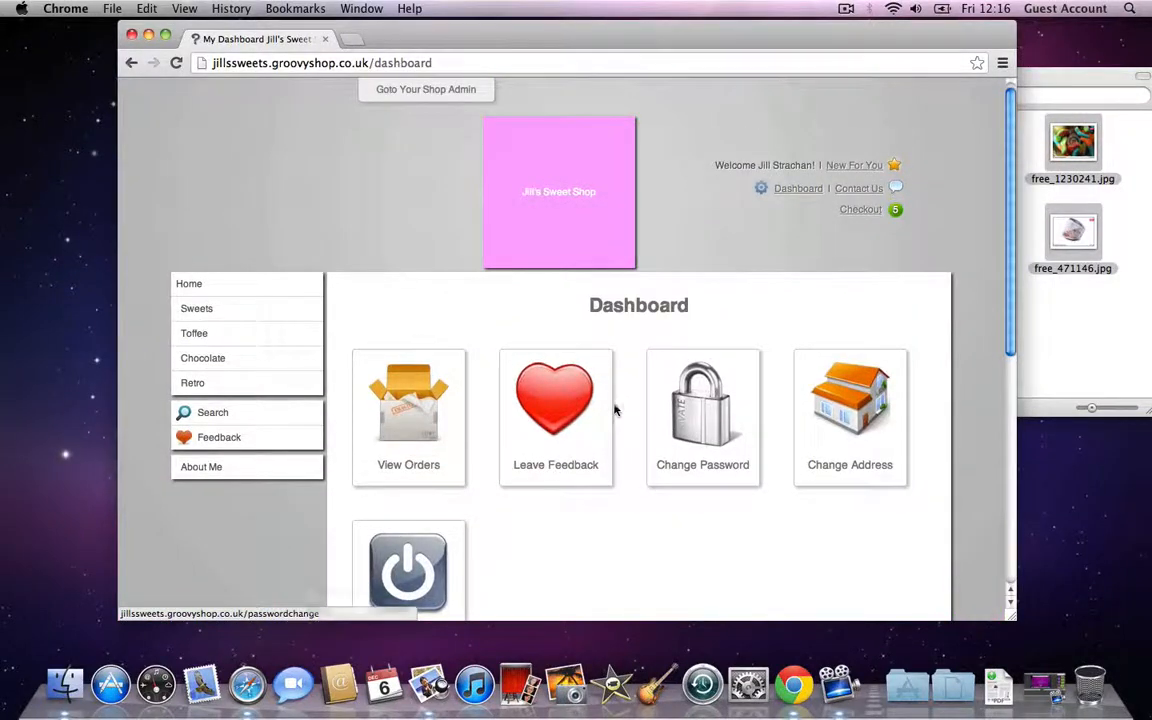
Step: Back in admin Pages, open the Buyer dashboard page's Add Content editor
click(379, 92)
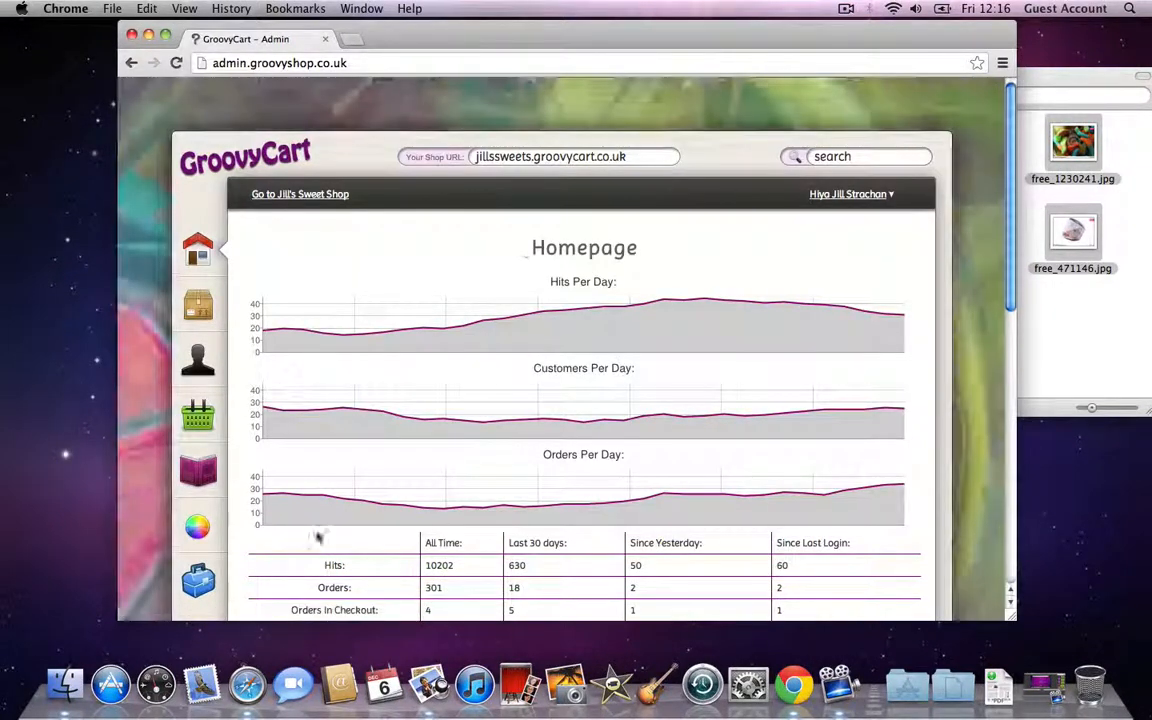
click(200, 470)
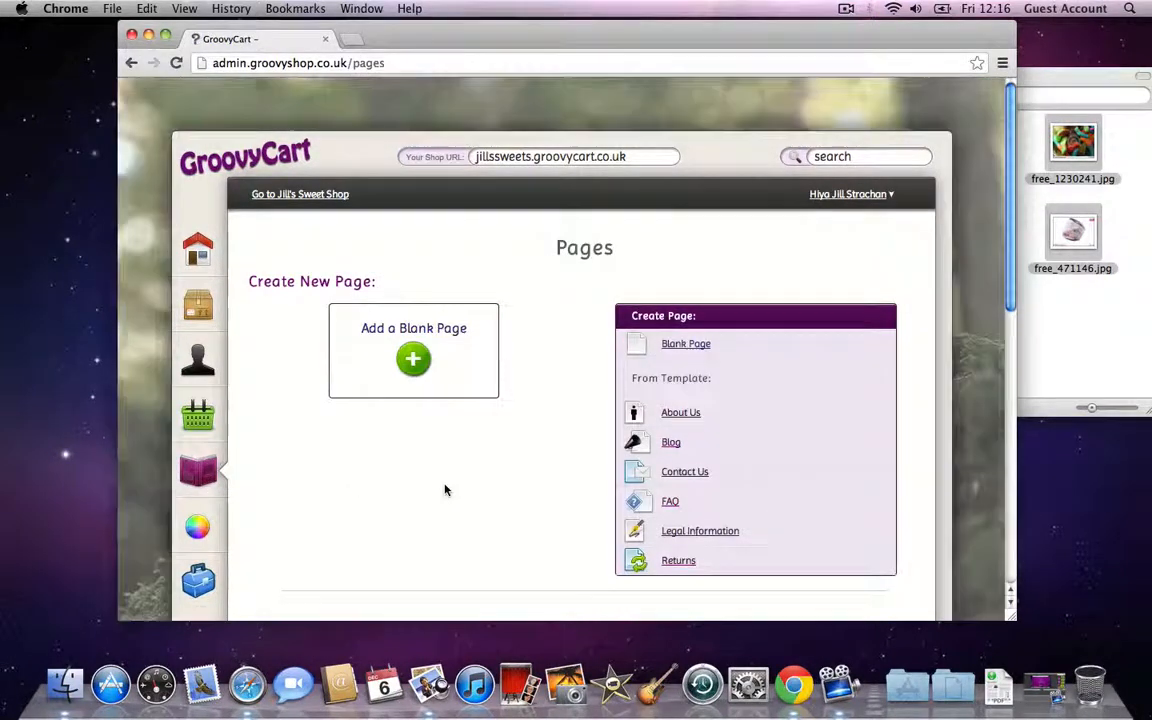
scroll(445, 489, down, 5)
scroll(557, 448, down, 4)
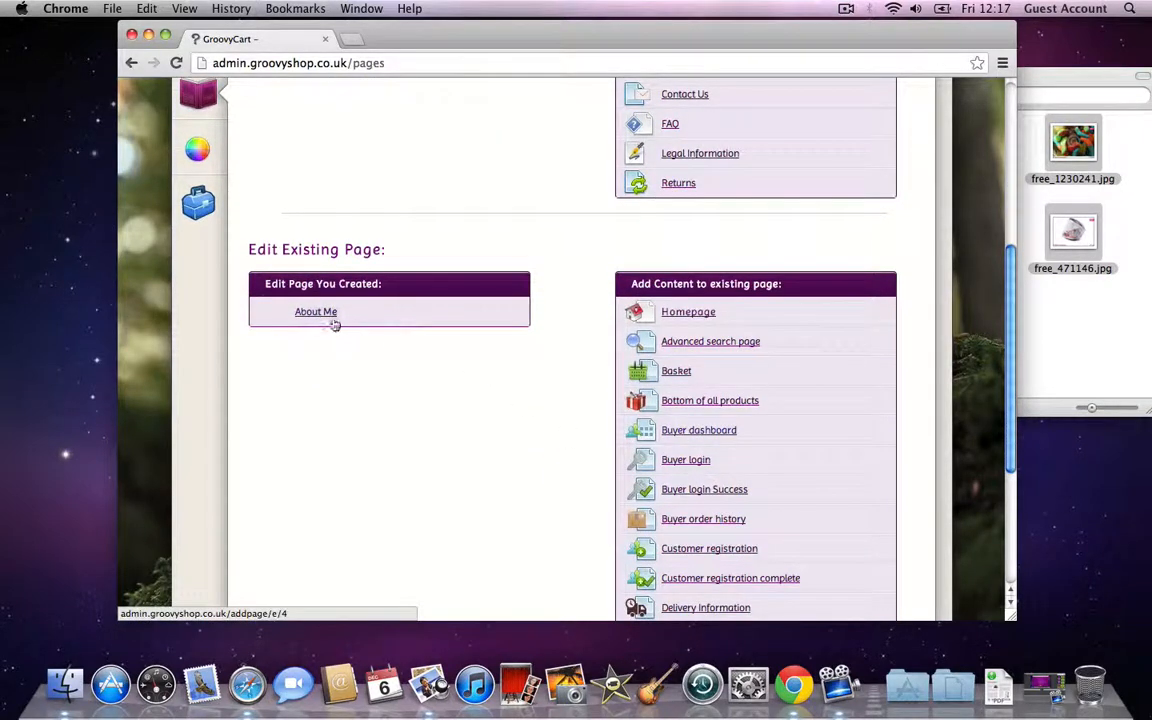
scroll(590, 480, down, 1)
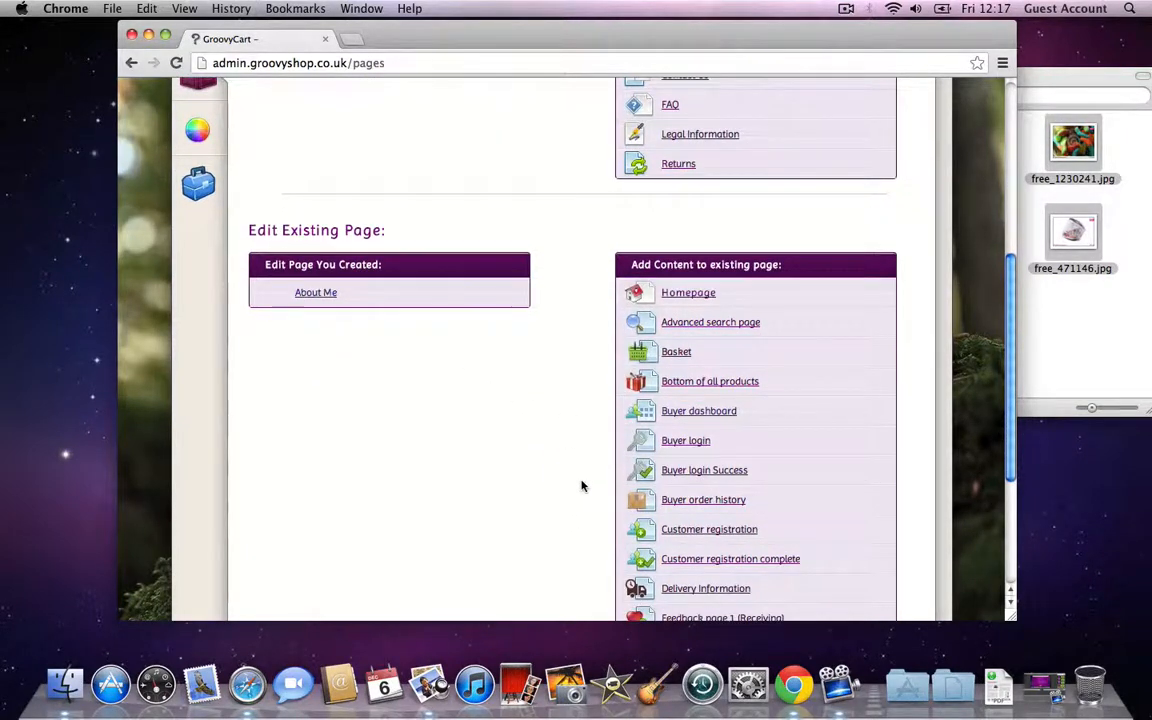
scroll(571, 499, down, 3)
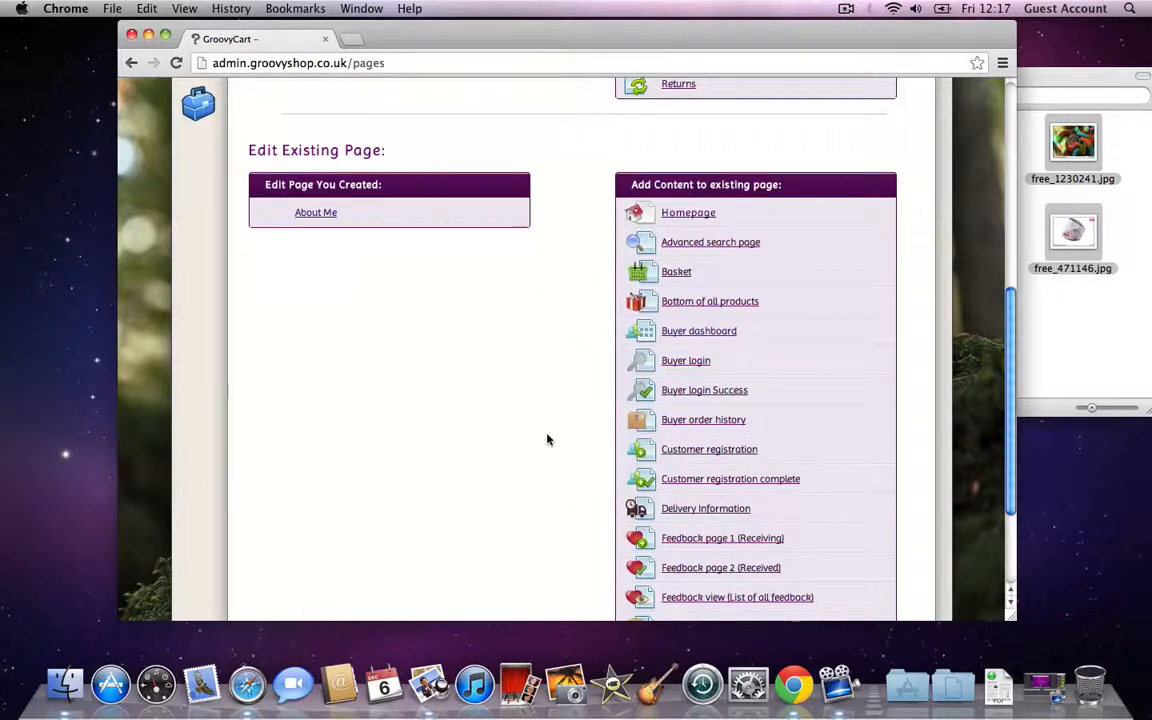
click(682, 340)
scroll(605, 420, down, 3)
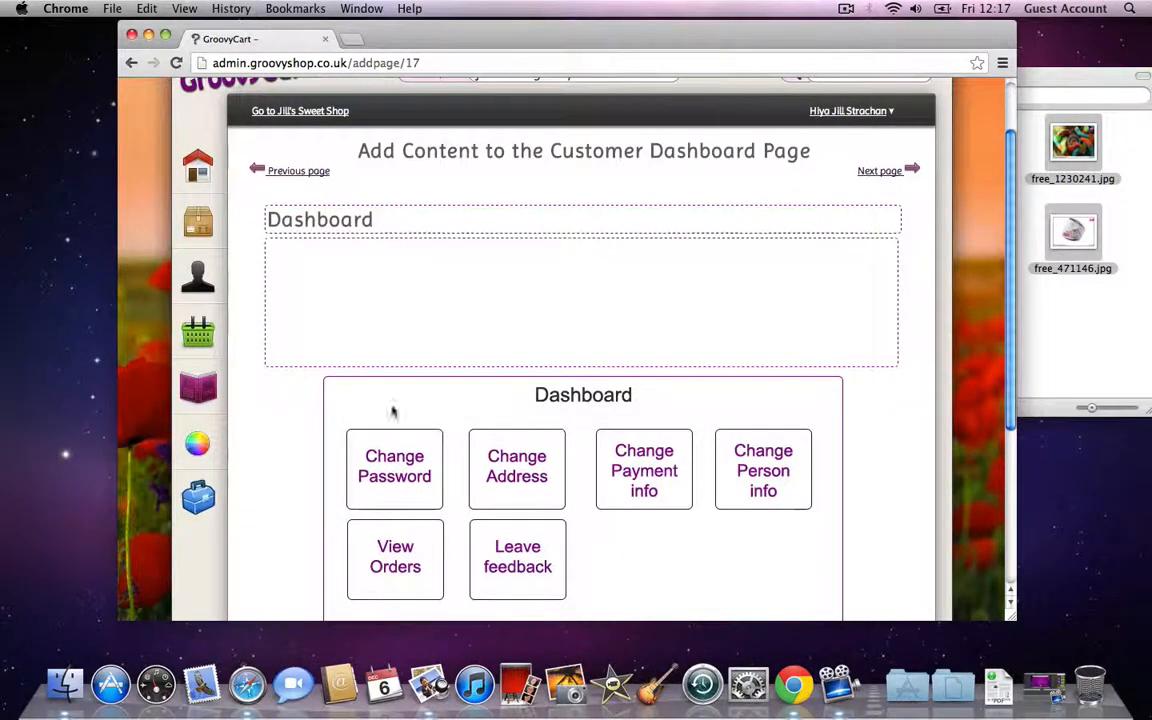
Step: Enter 'Thank you for logging in to my shop' in the Dashboard content as Heading 4 and save
click(362, 297)
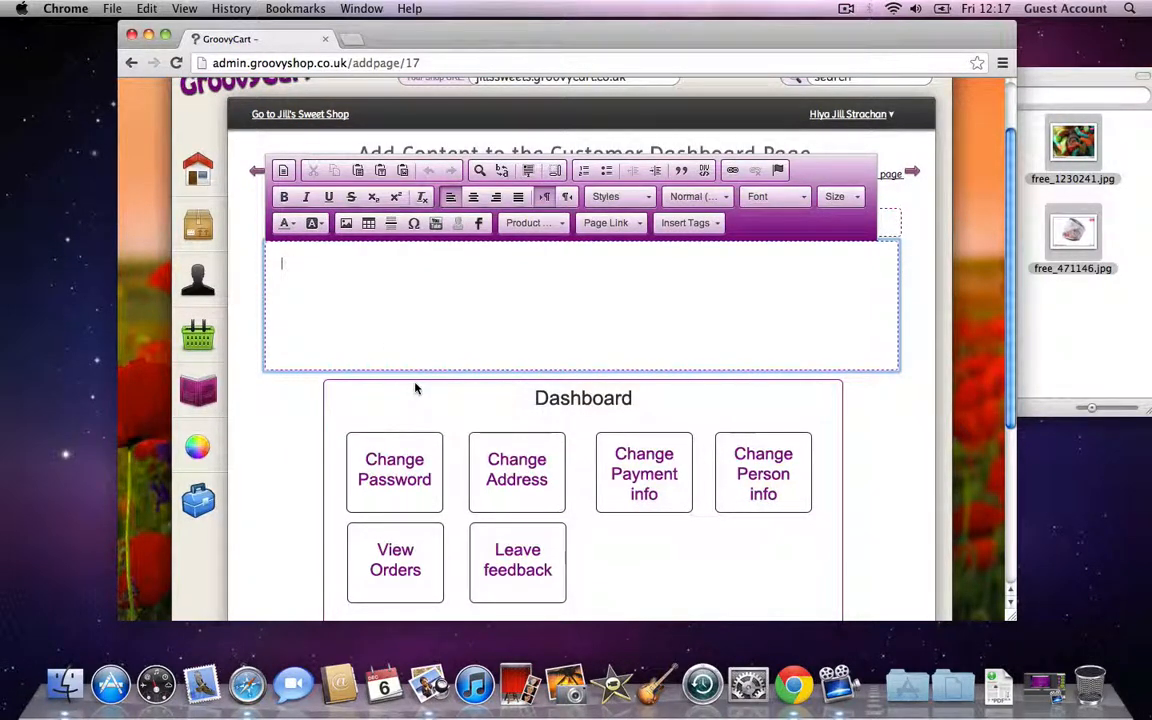
text(Thank you for log)
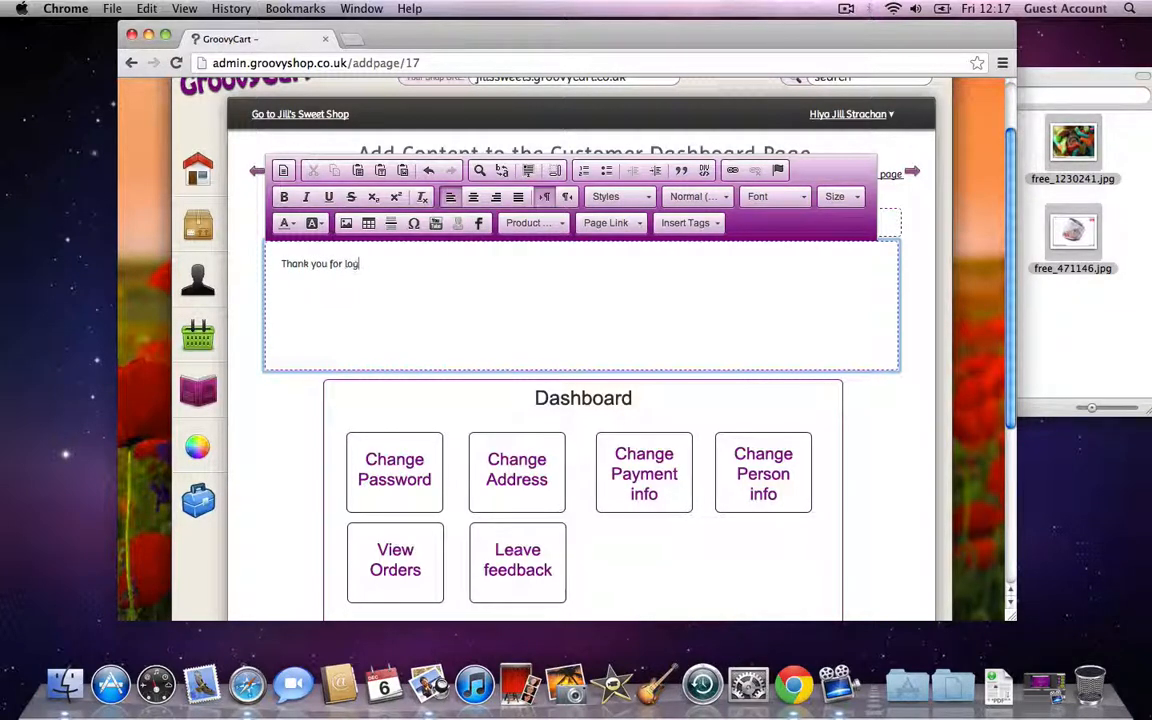
text(ging in to m)
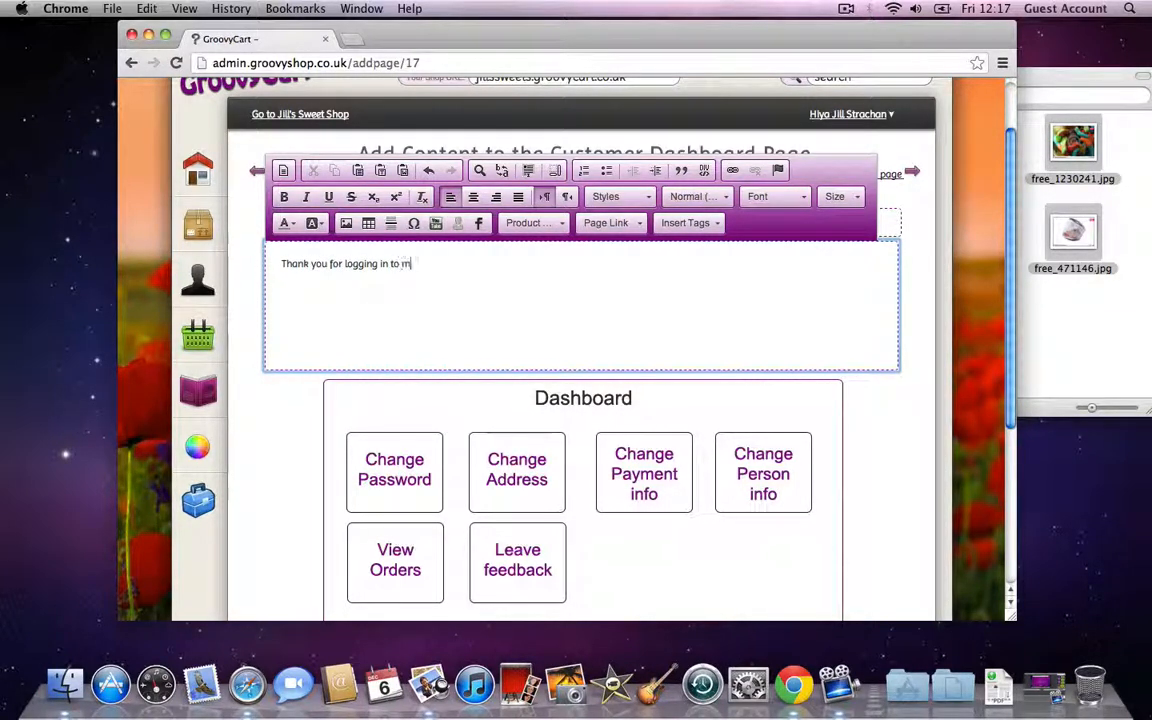
text(y shop)
key(Return)
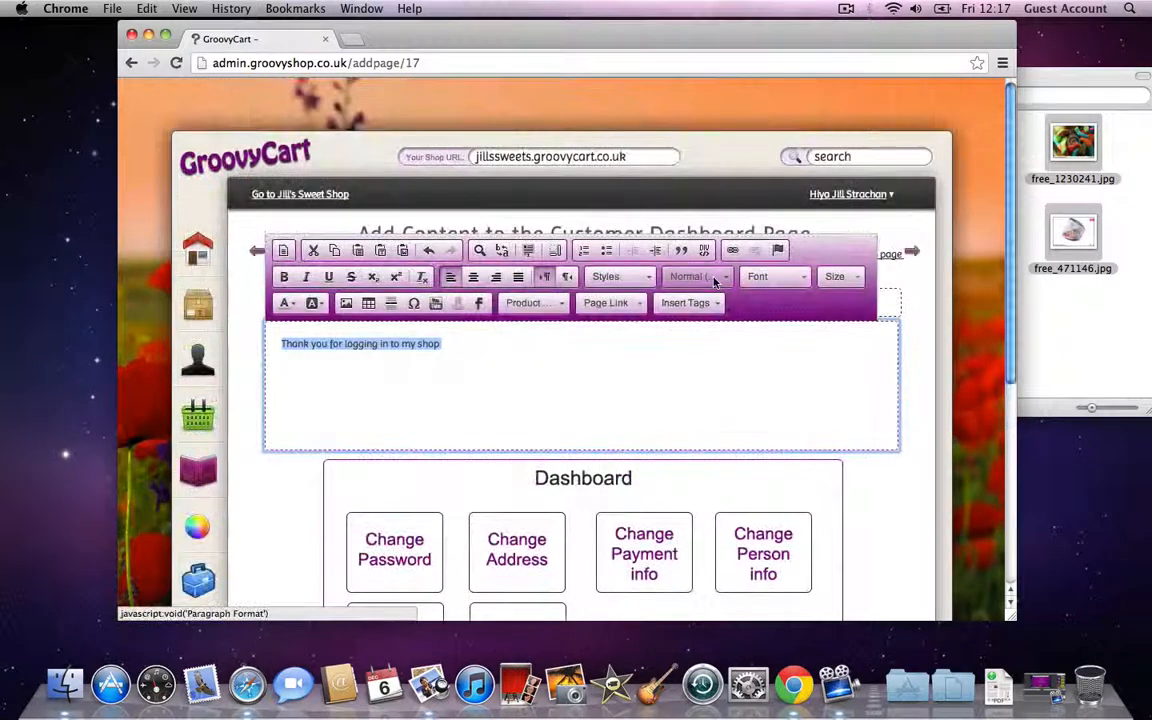
click(697, 276)
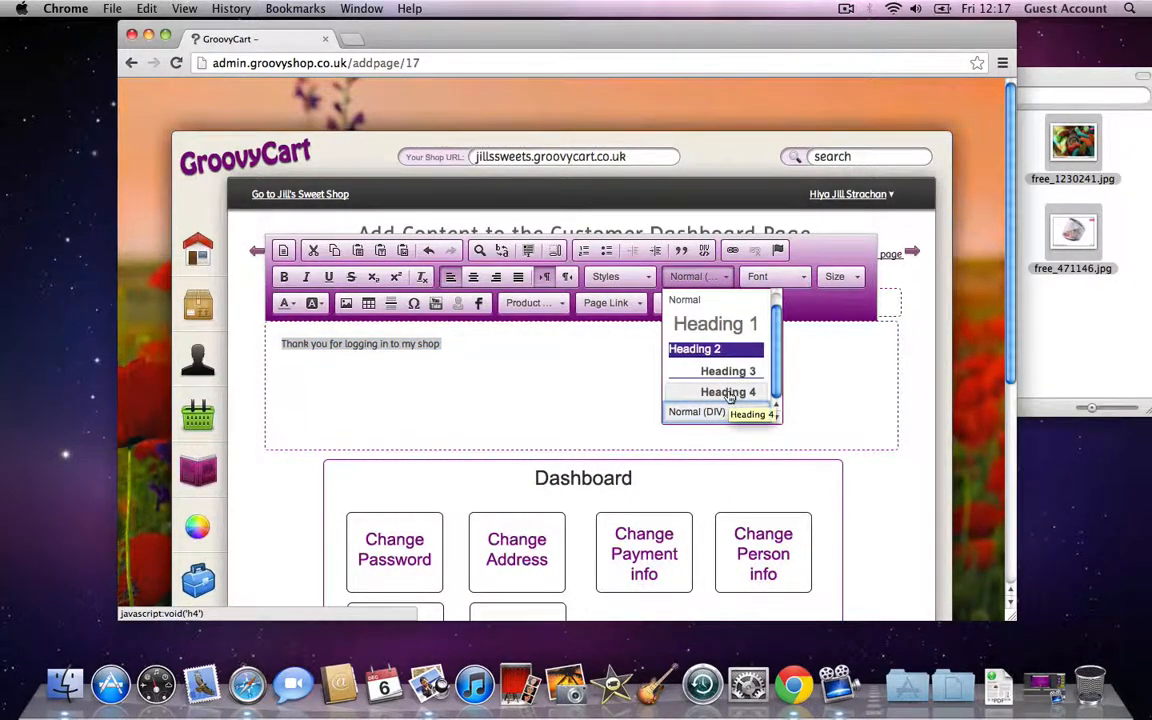
click(728, 394)
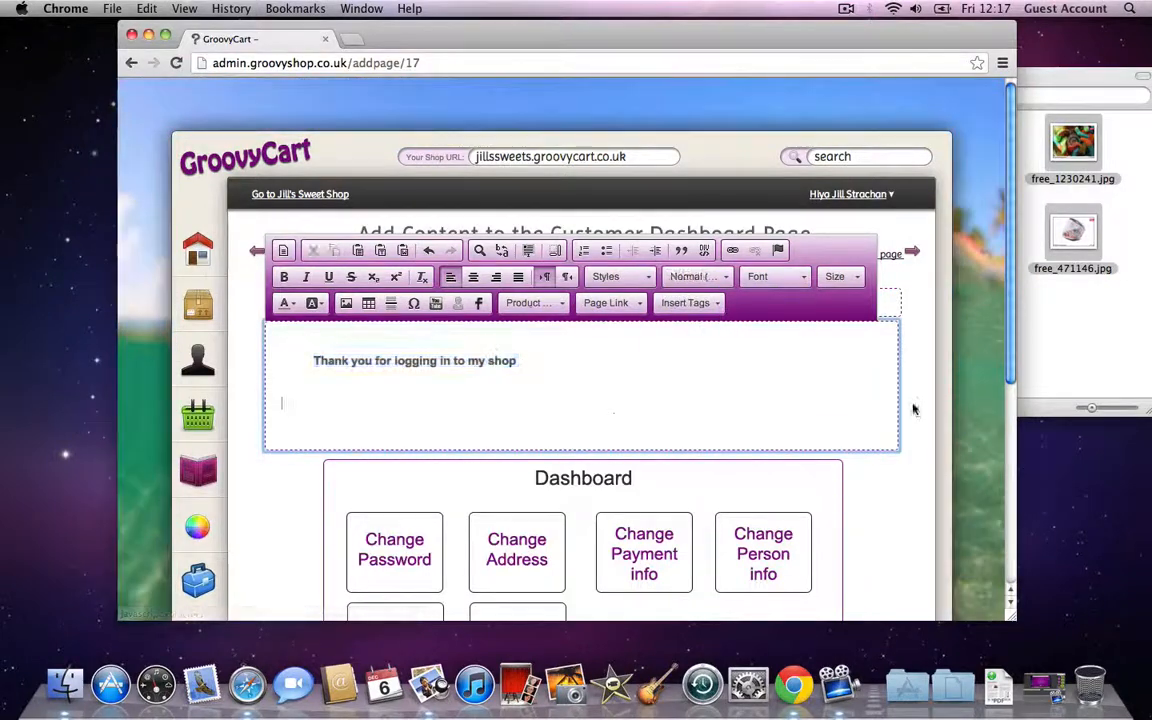
click(916, 406)
scroll(918, 406, down, 5)
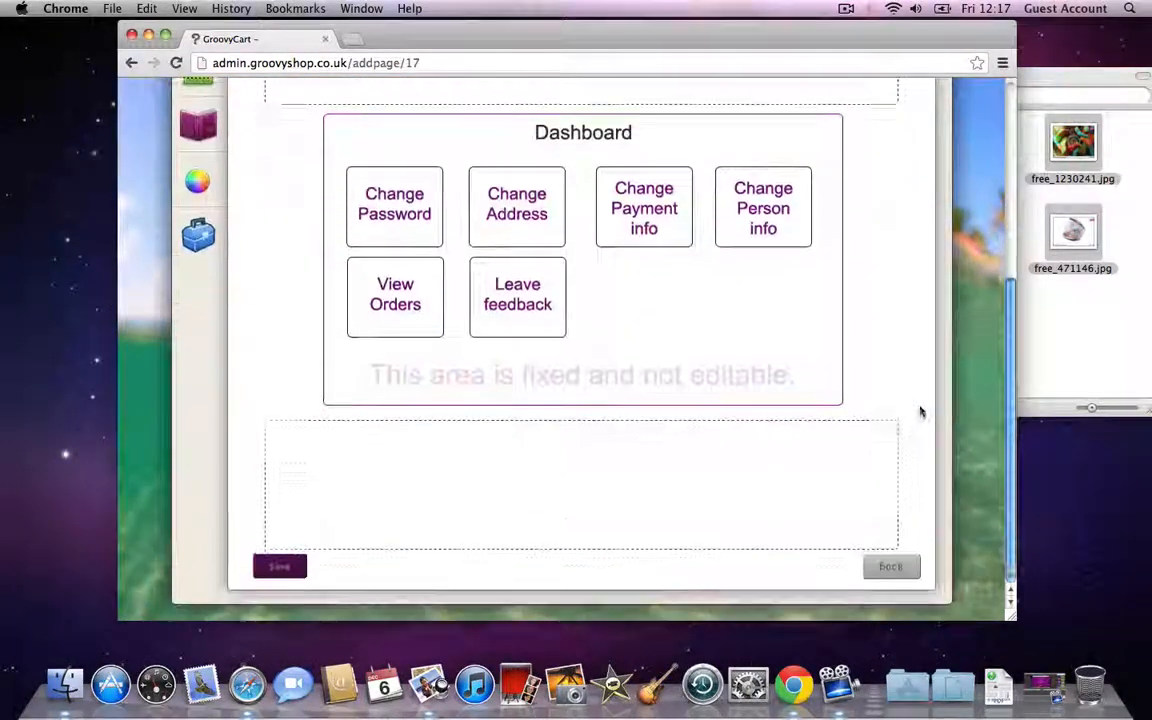
click(278, 565)
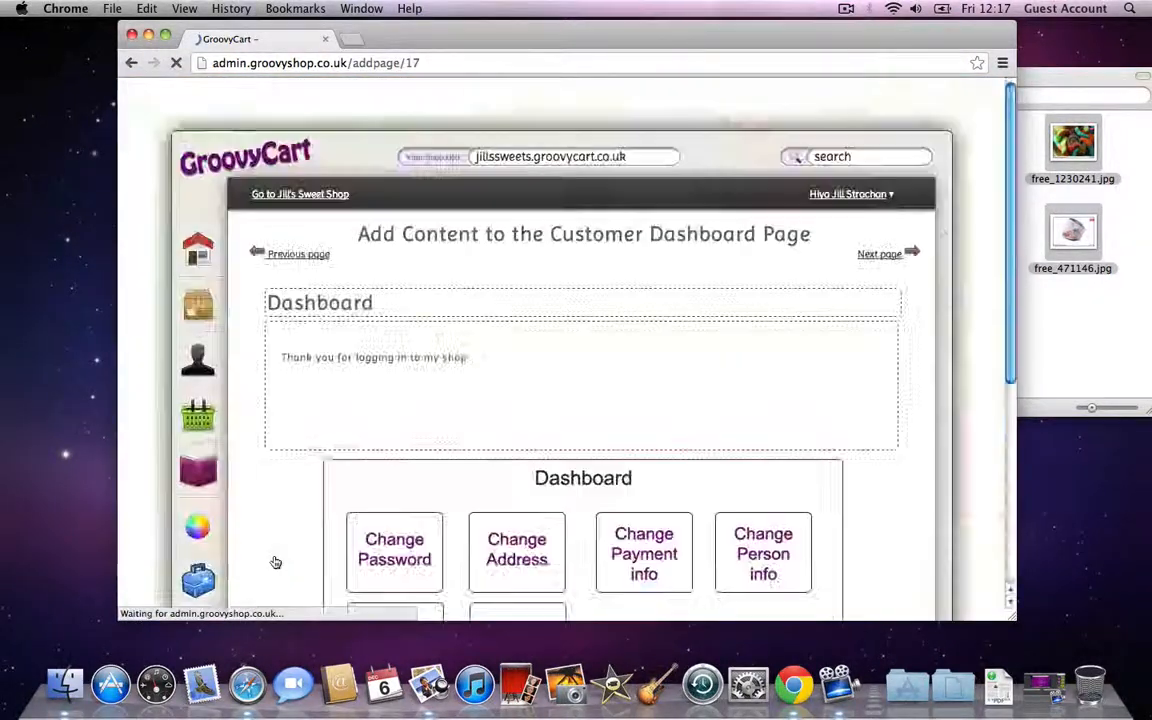
Step: View Jill's Sweet Shop's customer Dashboard and highlight the new welcome line to confirm it
click(306, 196)
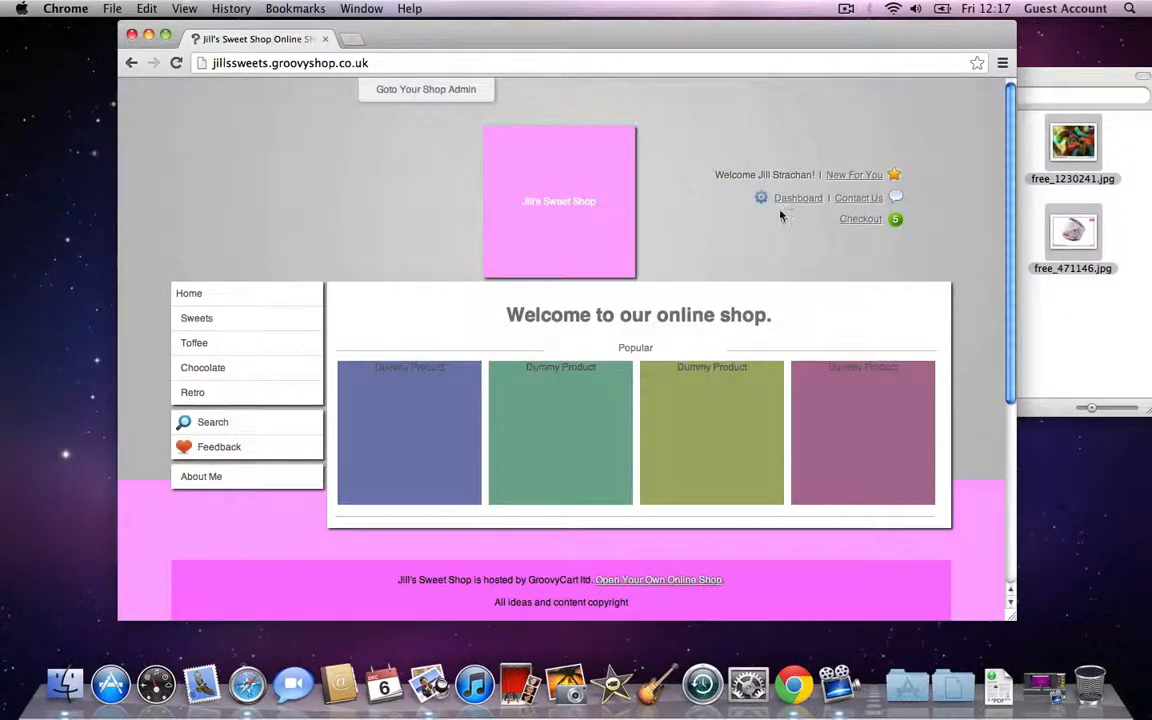
click(793, 206)
drag(389, 353, 561, 351)
click(557, 351)
click(376, 351)
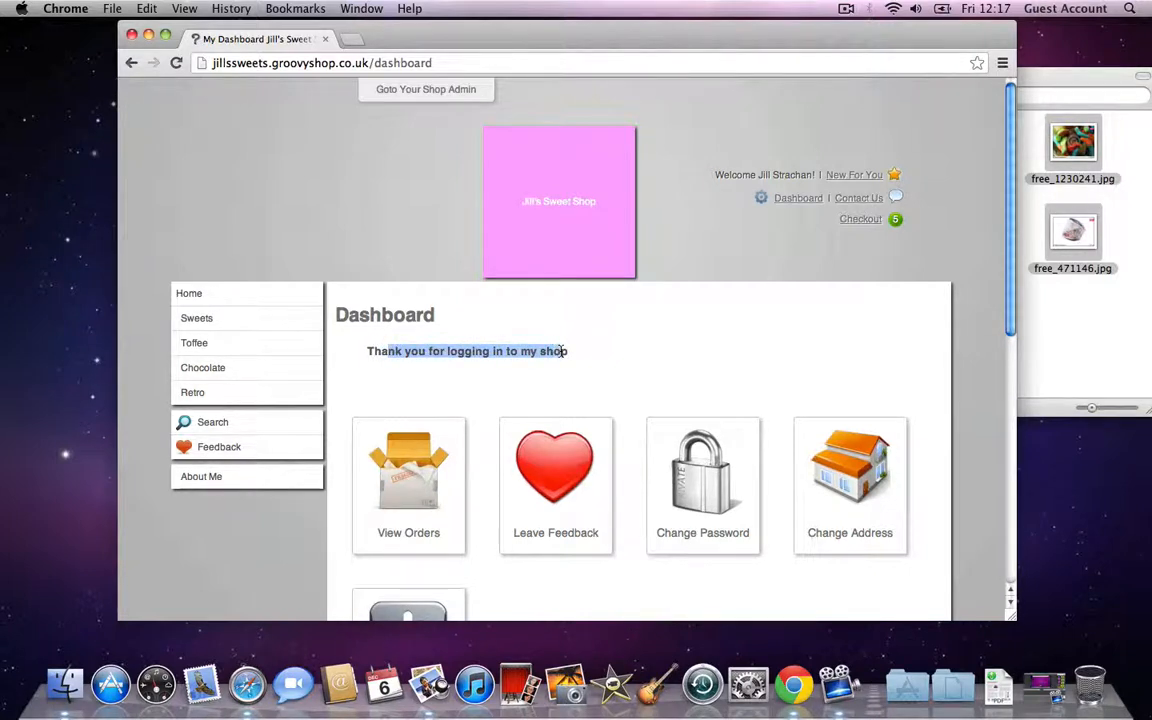
click(561, 351)
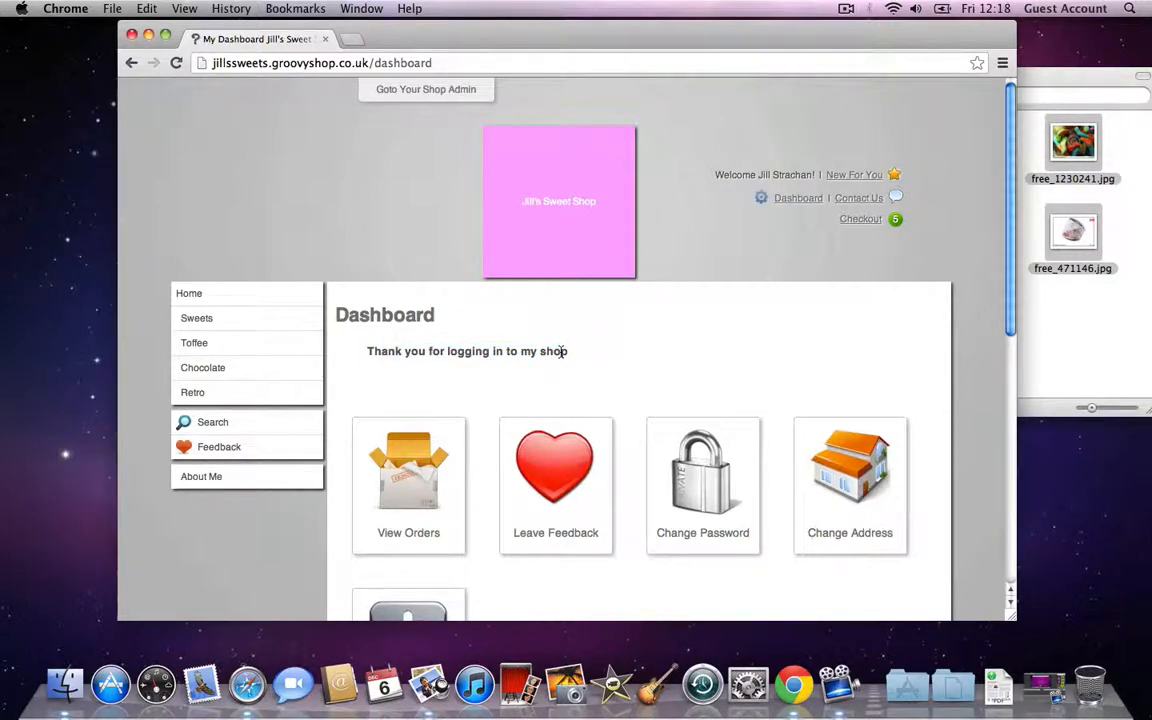